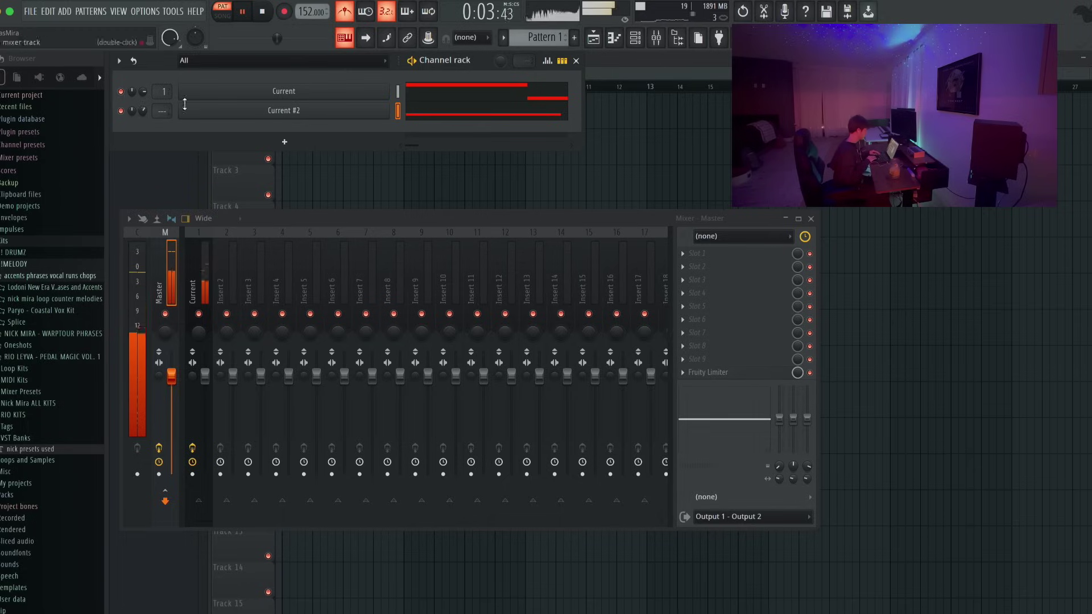
# Clone the first Current synth channel in the channel rack.
pyautogui.rightClick(255, 91)
pyautogui.press('c')
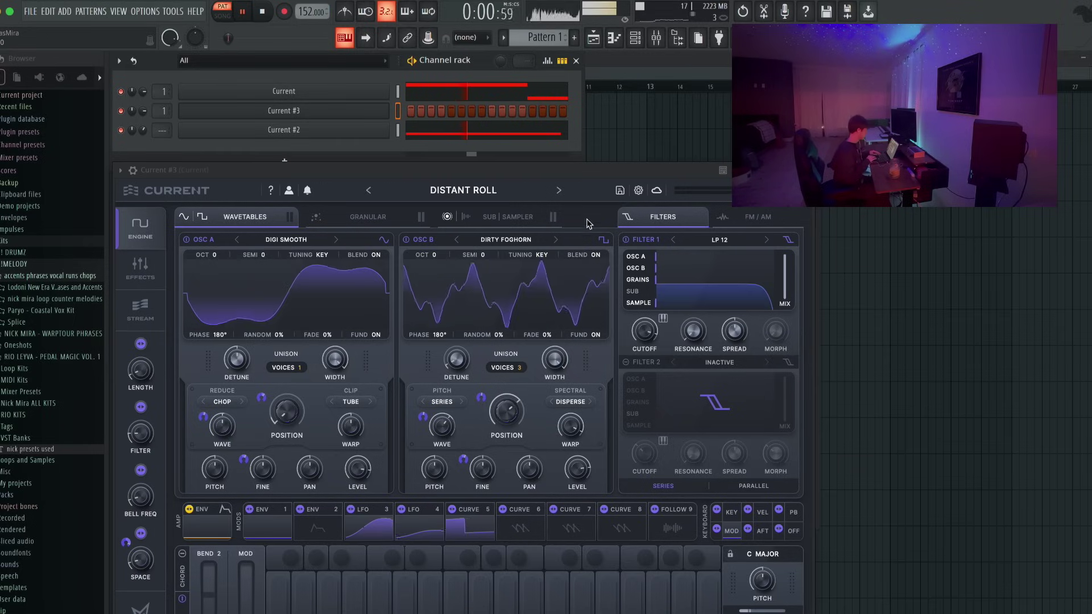
# Audition the cloned synth's presets during playback, stepping forward from Distant Roll to Rain Trill, and stop playback.
pyautogui.click(558, 190)
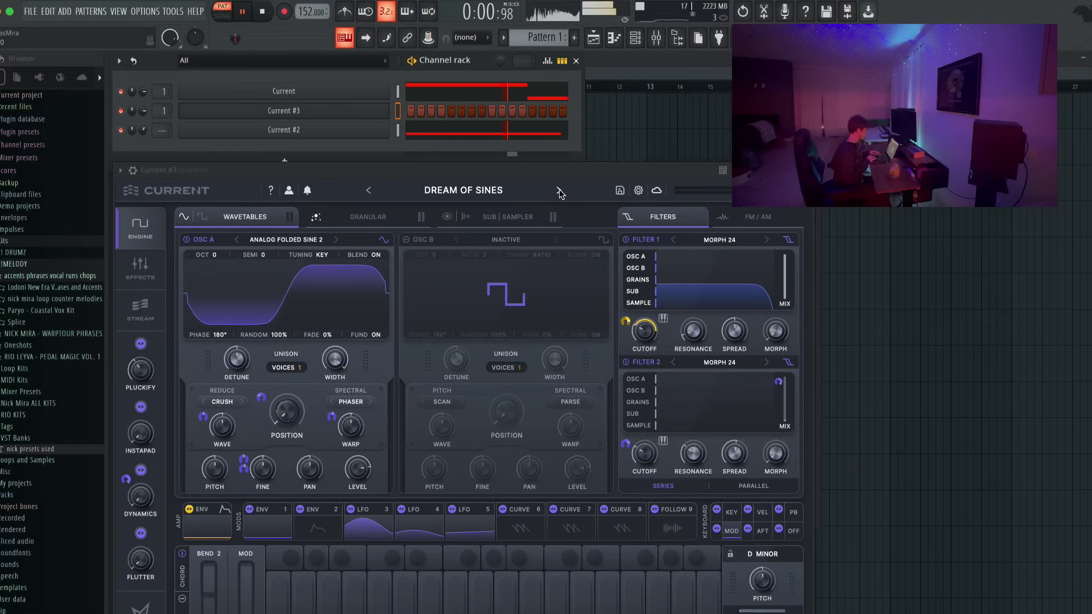
pyautogui.click(558, 189)
pyautogui.click(557, 190)
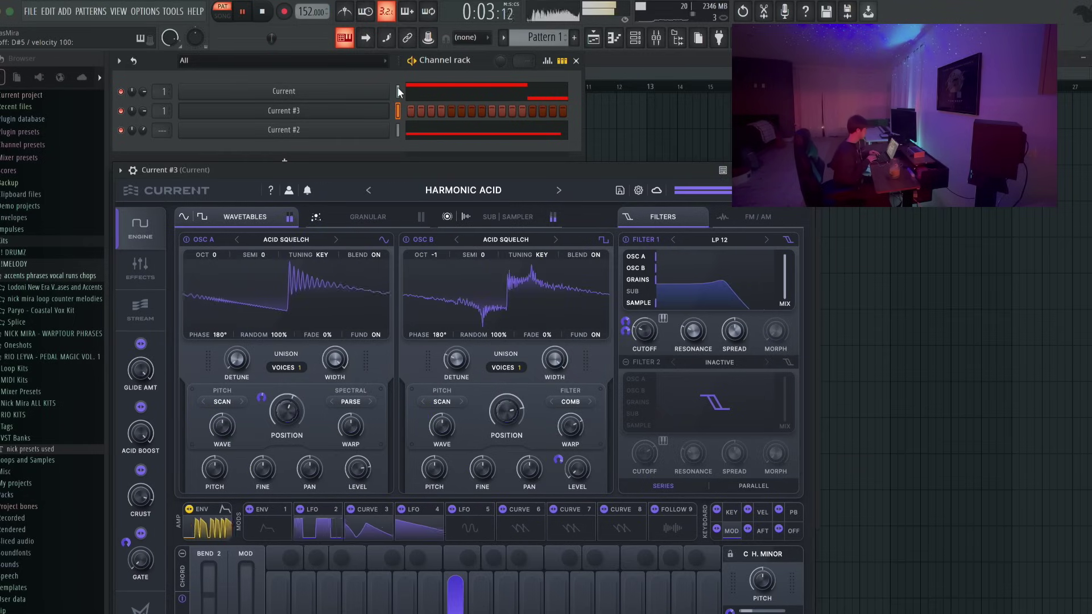
pyautogui.click(558, 190)
pyautogui.click(557, 190)
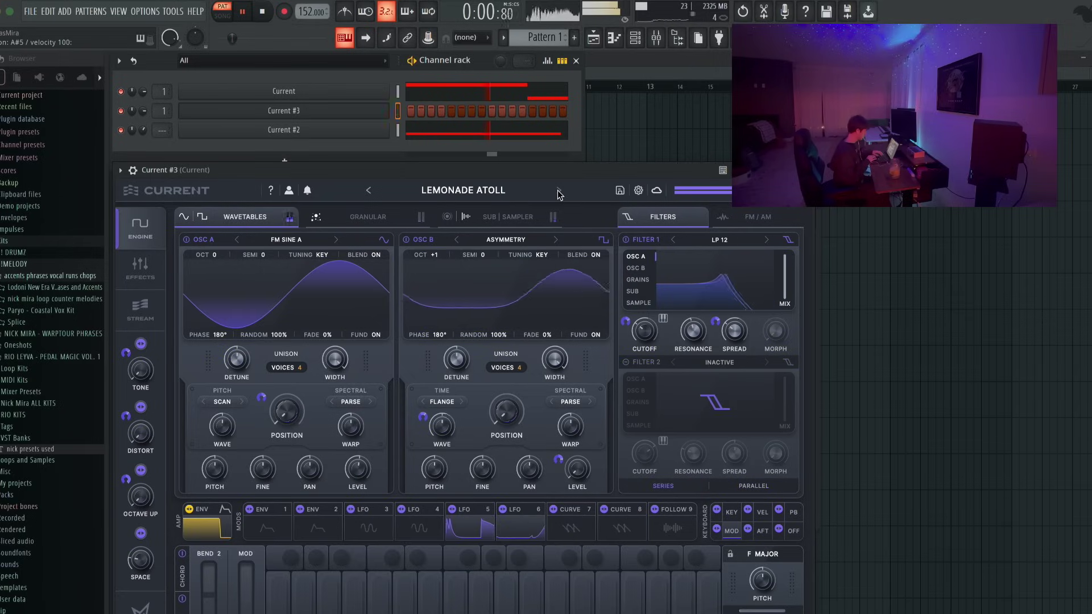
pyautogui.click(558, 190)
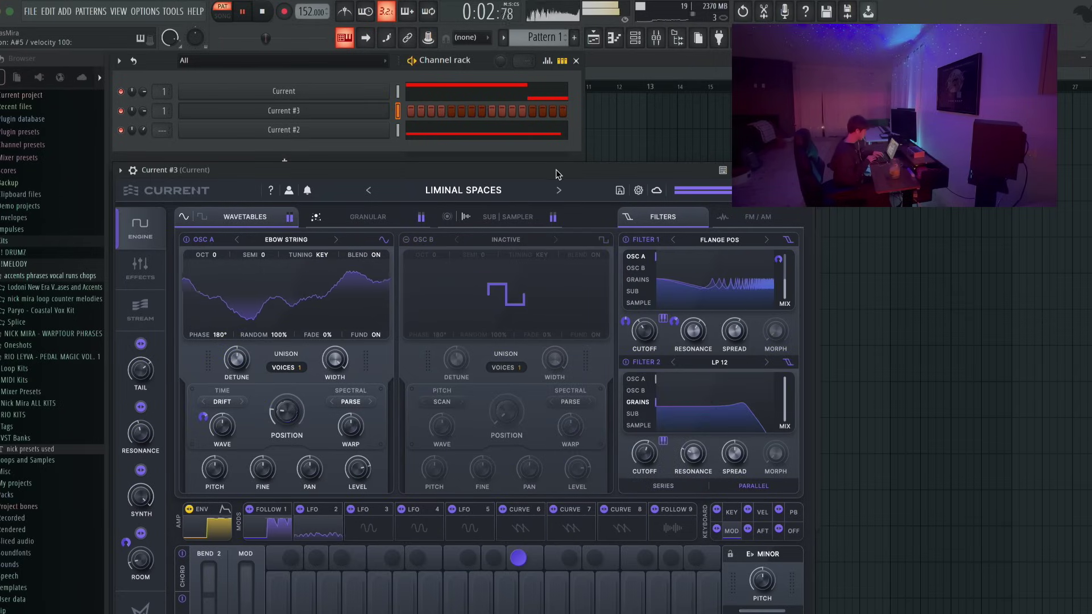
pyautogui.click(558, 190)
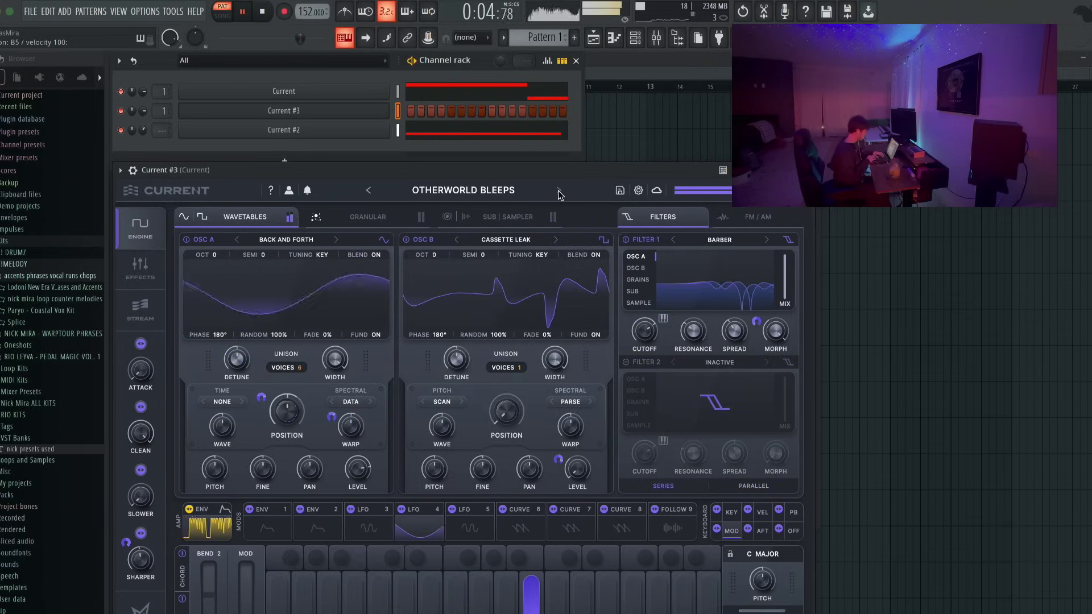
pyautogui.click(558, 190)
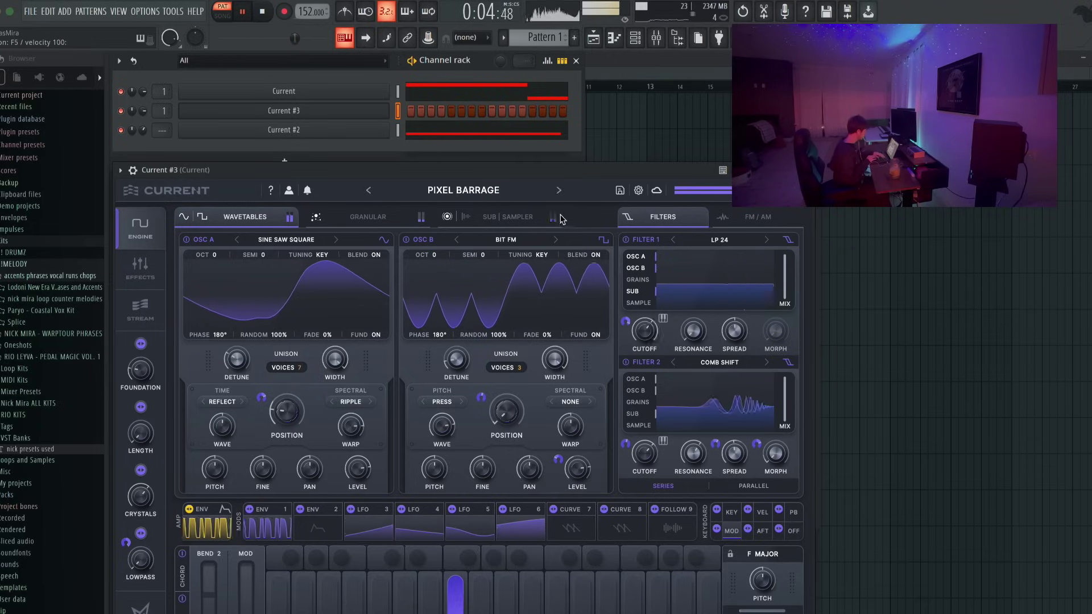
pyautogui.click(557, 190)
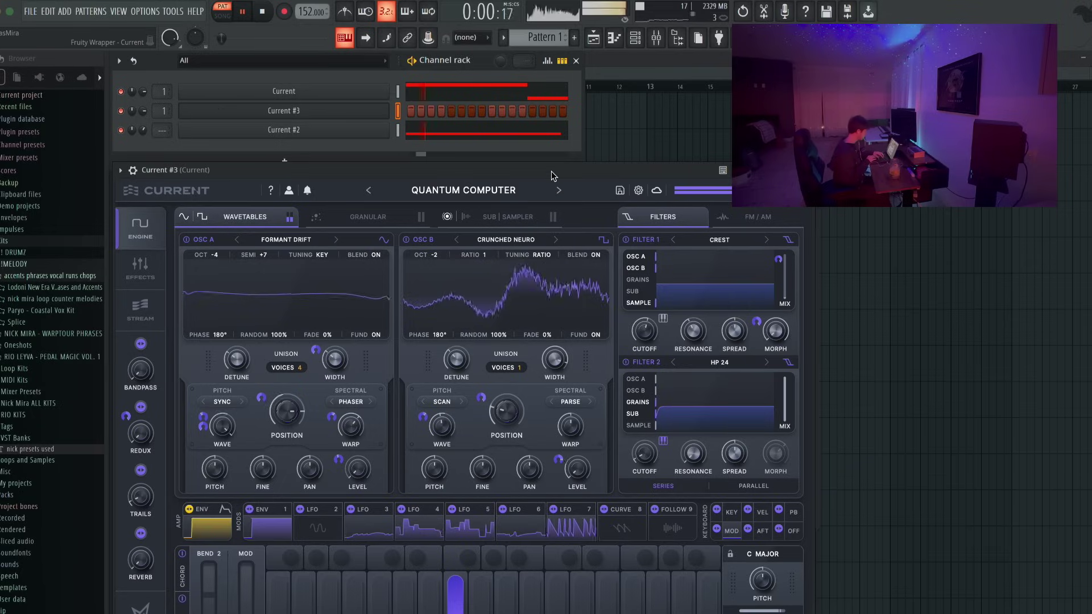
pyautogui.click(558, 189)
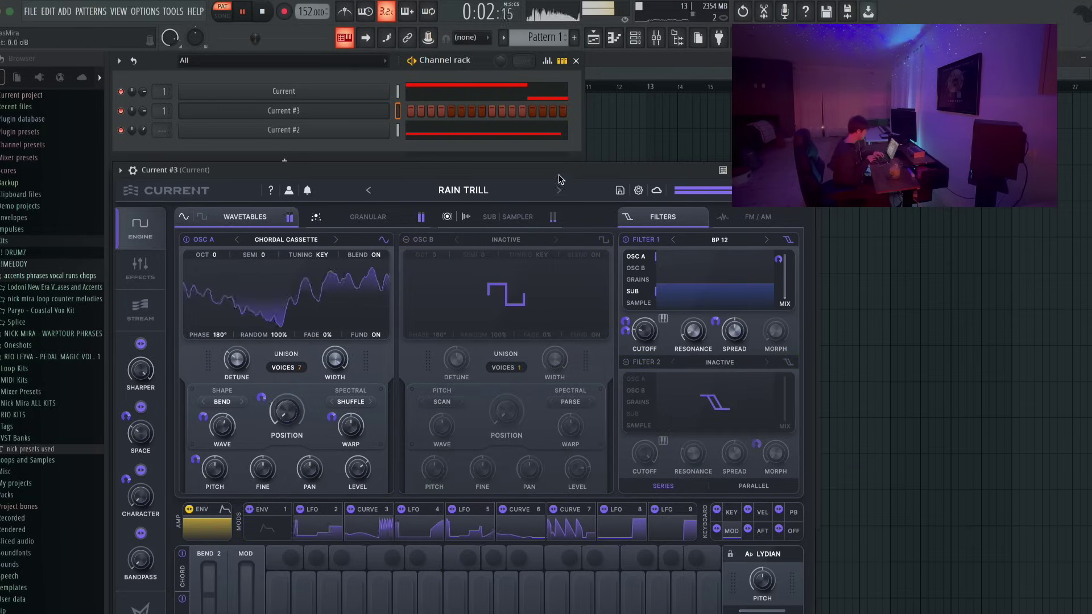
pyautogui.press('space')
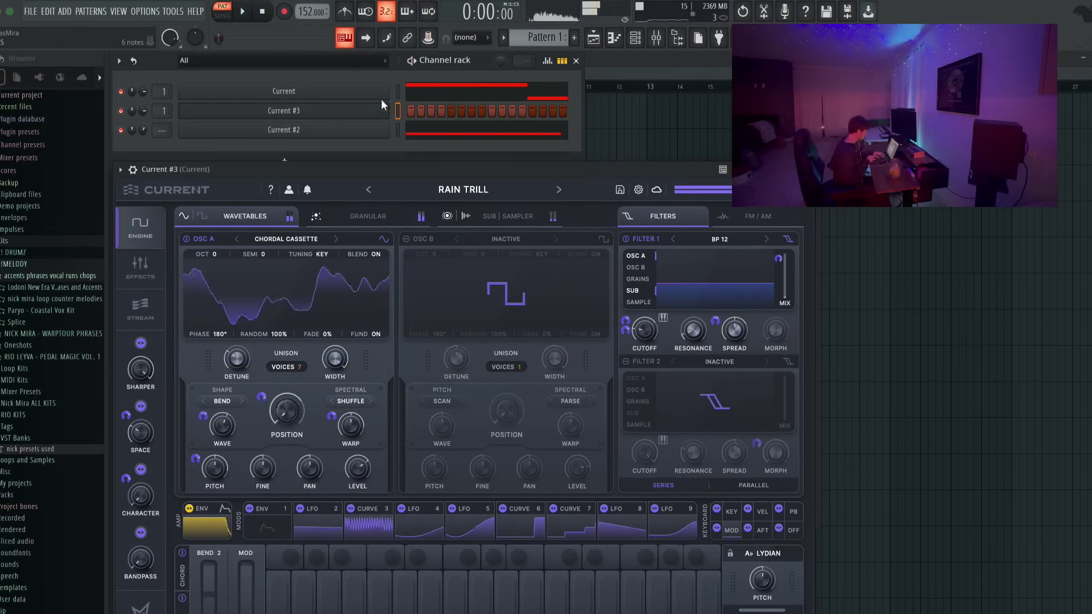
# Replace the Current #3 channel's instrument with the CUBE plugin.
pyautogui.rightClick(373, 110)
pyautogui.moveTo(458, 210)
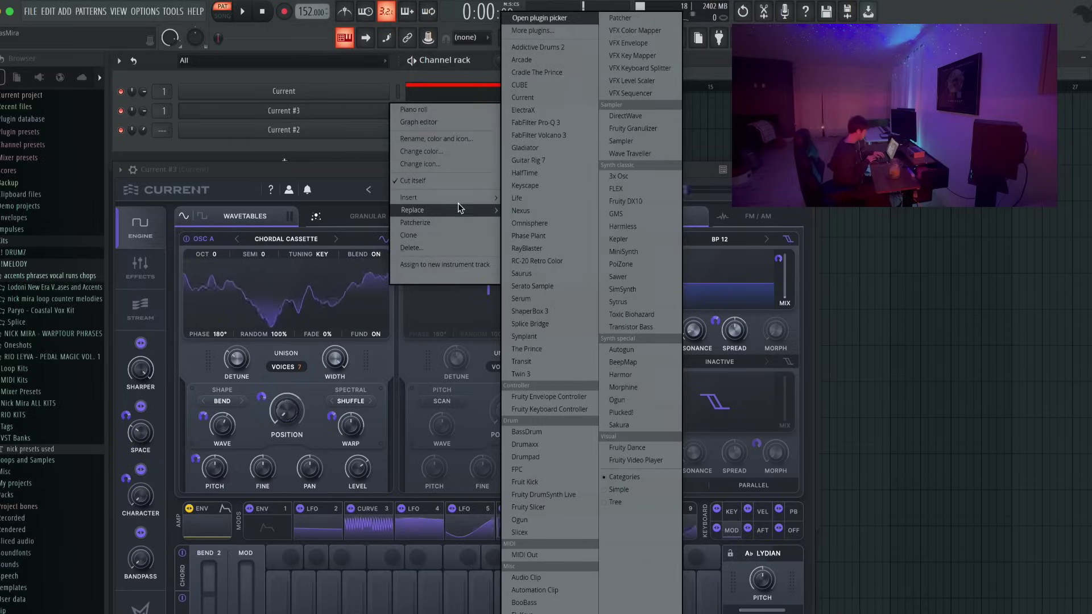
pyautogui.click(555, 85)
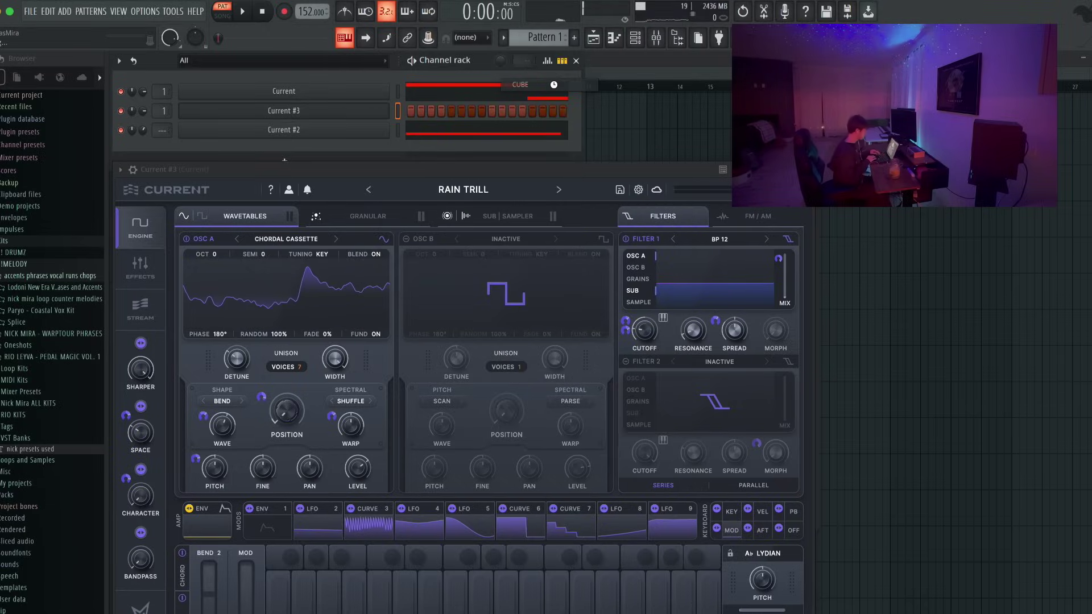
# Load the factory preset Breaking Up Is Hard in CUBE while the pattern plays, and close the plugin window.
pyautogui.press('space')
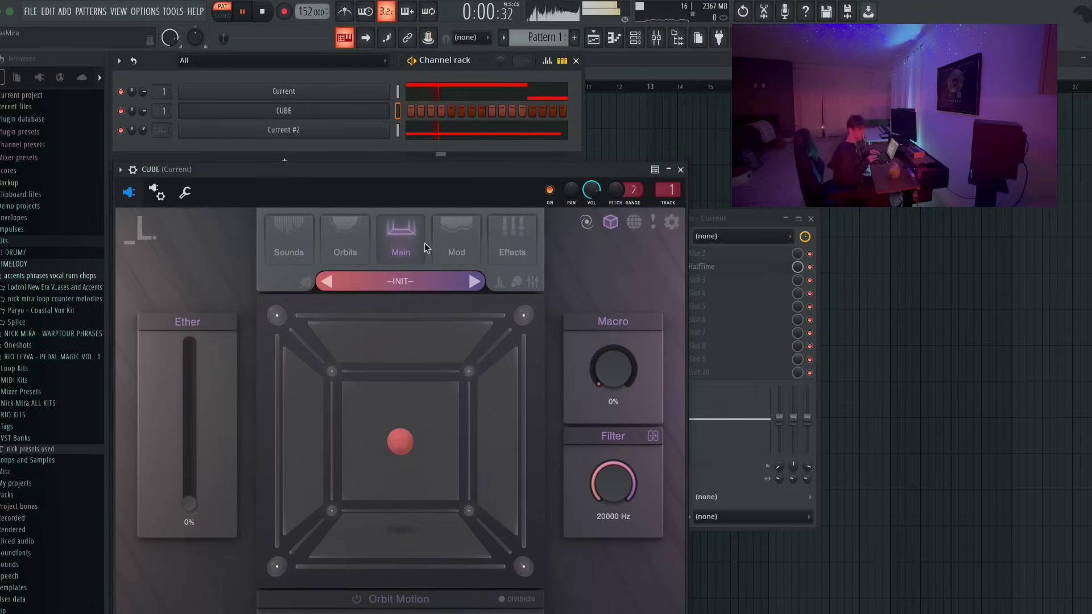
pyautogui.click(398, 281)
pyautogui.scroll(-2, 343, 458)
pyautogui.click(349, 465)
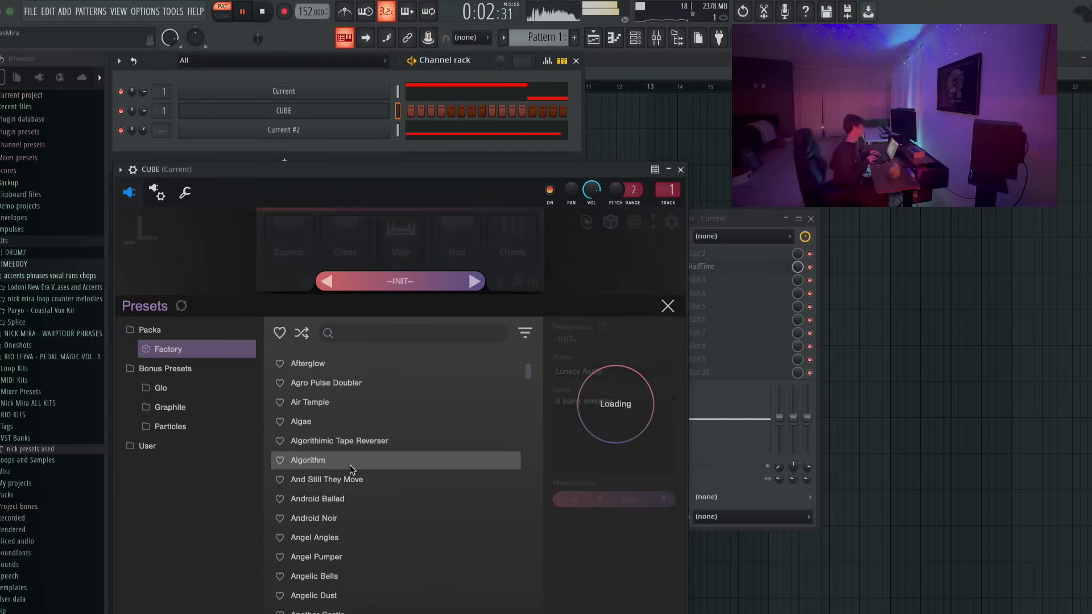
pyautogui.scroll(-5, 349, 465)
pyautogui.click(350, 466)
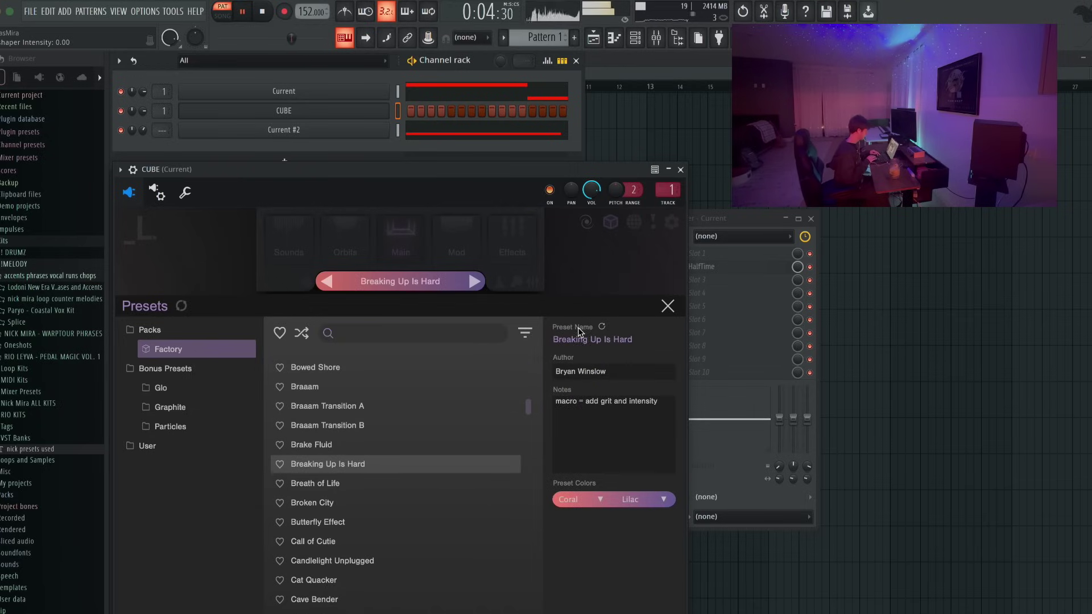
pyautogui.click(681, 170)
# Open CUBE's piano roll and draw an F5 note from the start of bar 1 to just past the middle of bar 2.
pyautogui.rightClick(382, 115)
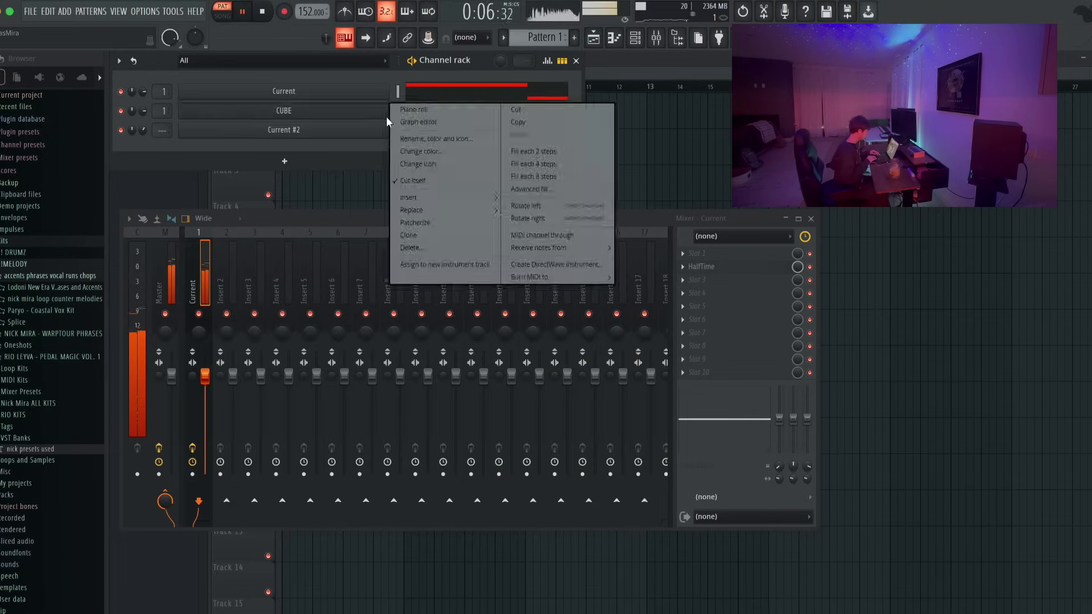
pyautogui.click(414, 108)
pyautogui.press('space')
pyautogui.moveTo(280, 227); pyautogui.dragTo(157, 237)
pyautogui.press('space')
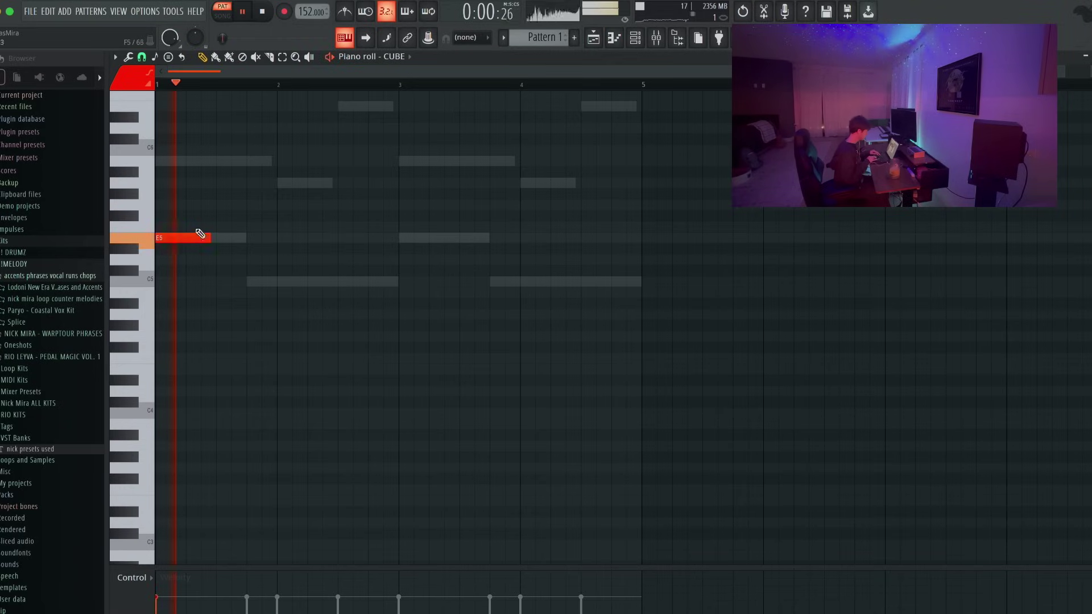
pyautogui.moveTo(285, 236); pyautogui.dragTo(350, 242)
pyautogui.press('space')
# Add a second note from the middle of bar 2, set its pitch to G5 and shorten it to end at bar 3.
pyautogui.click(343, 182)
pyautogui.press('space')
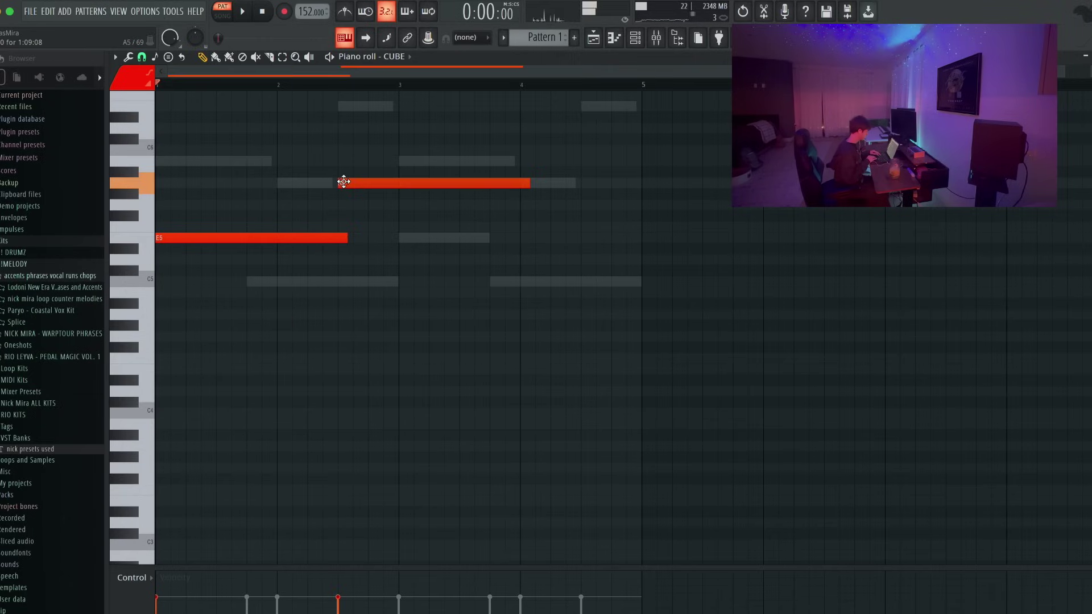
pyautogui.moveTo(344, 181)
pyautogui.mouseDown()
pyautogui.moveTo(344, 224)
pyautogui.moveTo(344, 200)
pyautogui.mouseUp()
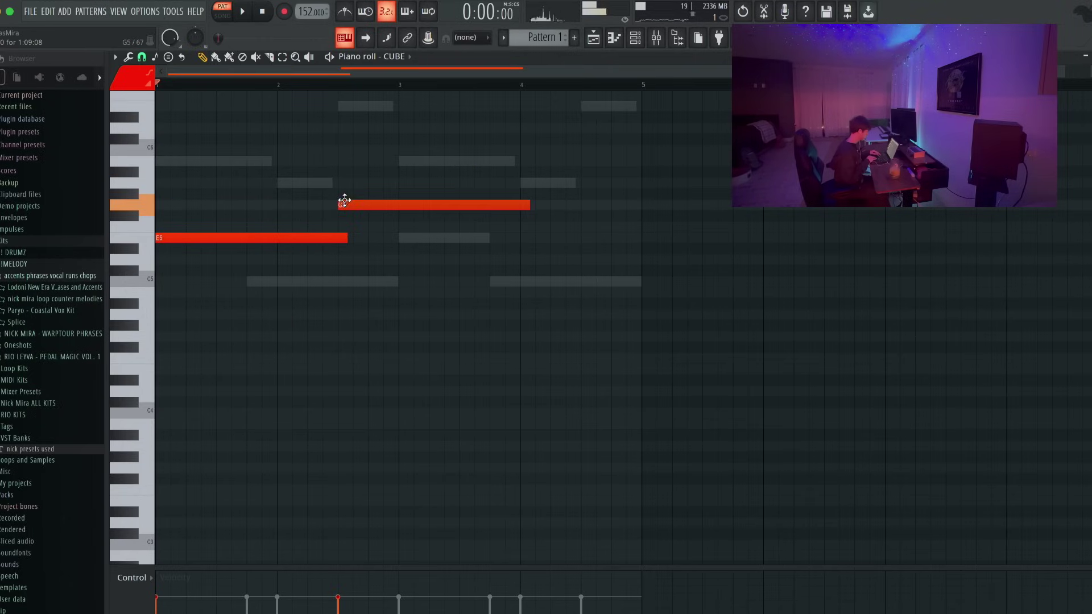
pyautogui.press('space')
pyautogui.moveTo(527, 206); pyautogui.dragTo(399, 213)
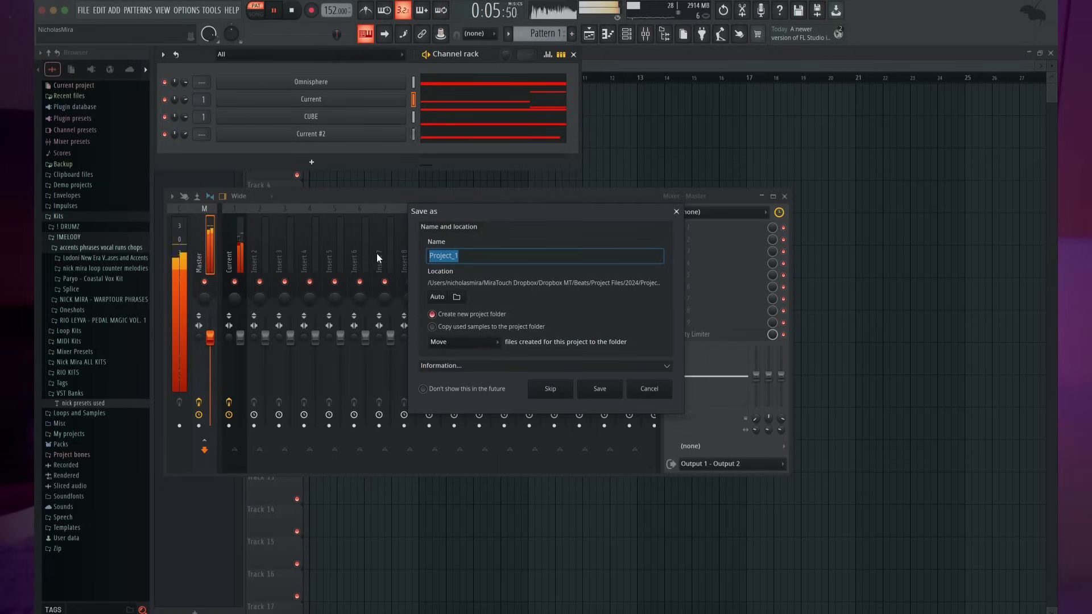
# Name the project "zap 1" in the save dialog.
pyautogui.write('zap 1')
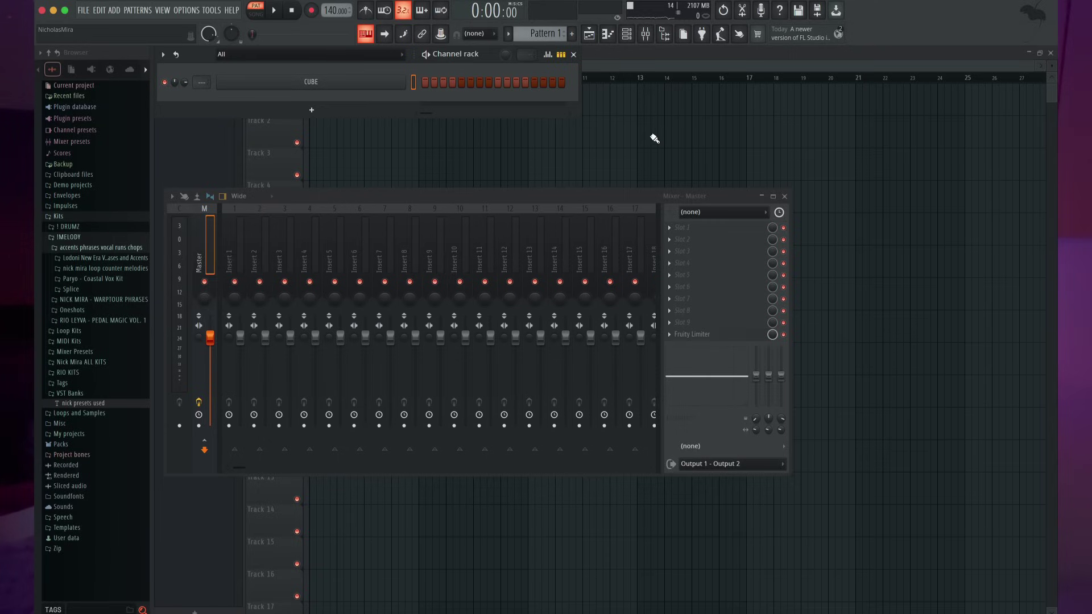
# Open CUBE's piano roll in the new project and place consecutive short notes D#5, A5 and C6 at the start of bar 1.
pyautogui.rightClick(402, 80)
pyautogui.click(405, 109)
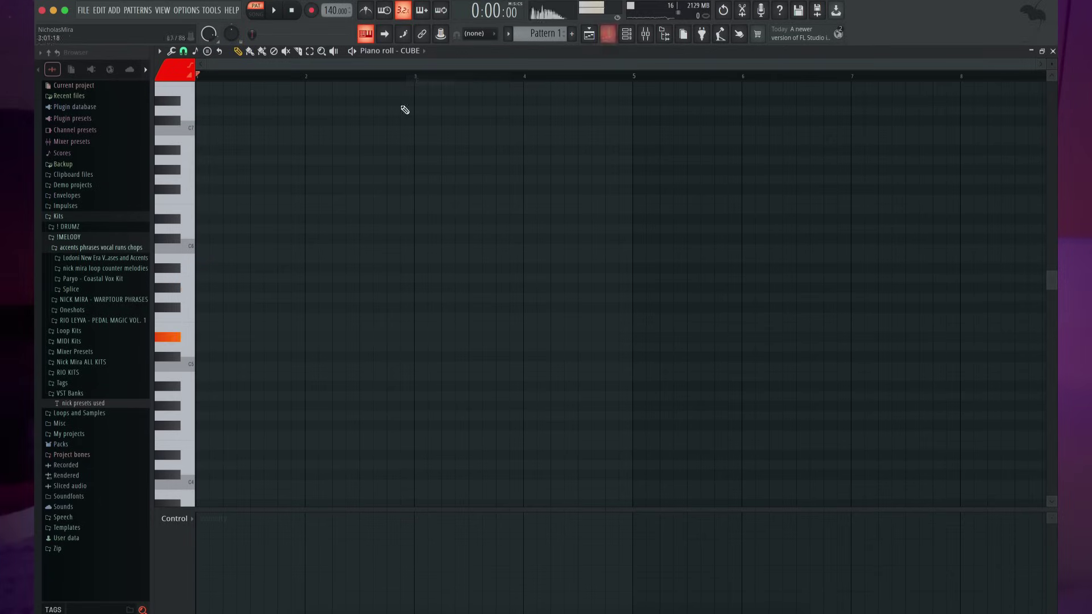
pyautogui.click(211, 337)
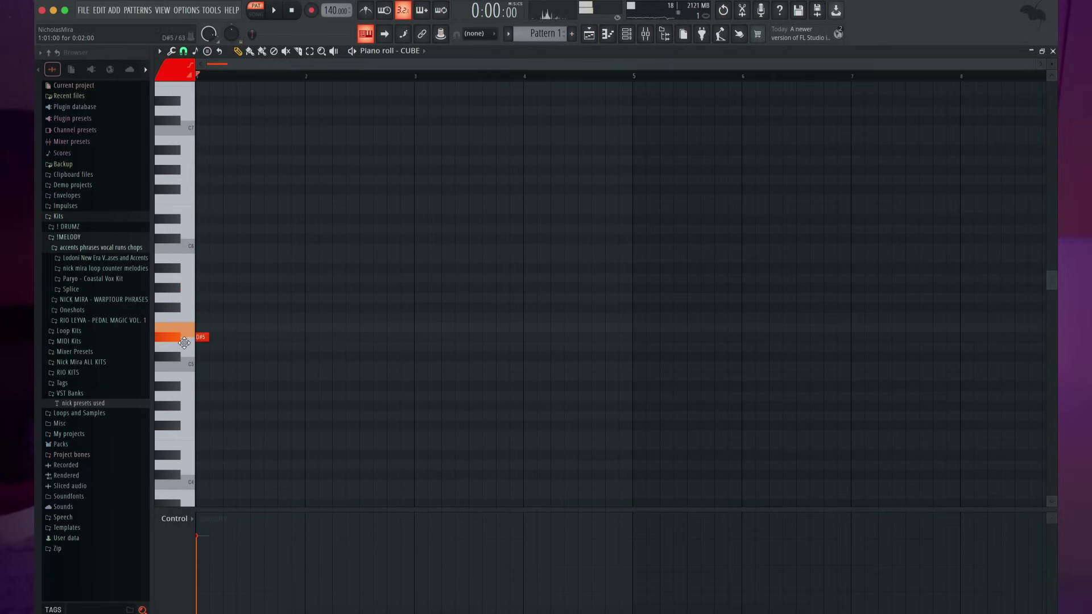
pyautogui.click(207, 279)
pyautogui.click(230, 249)
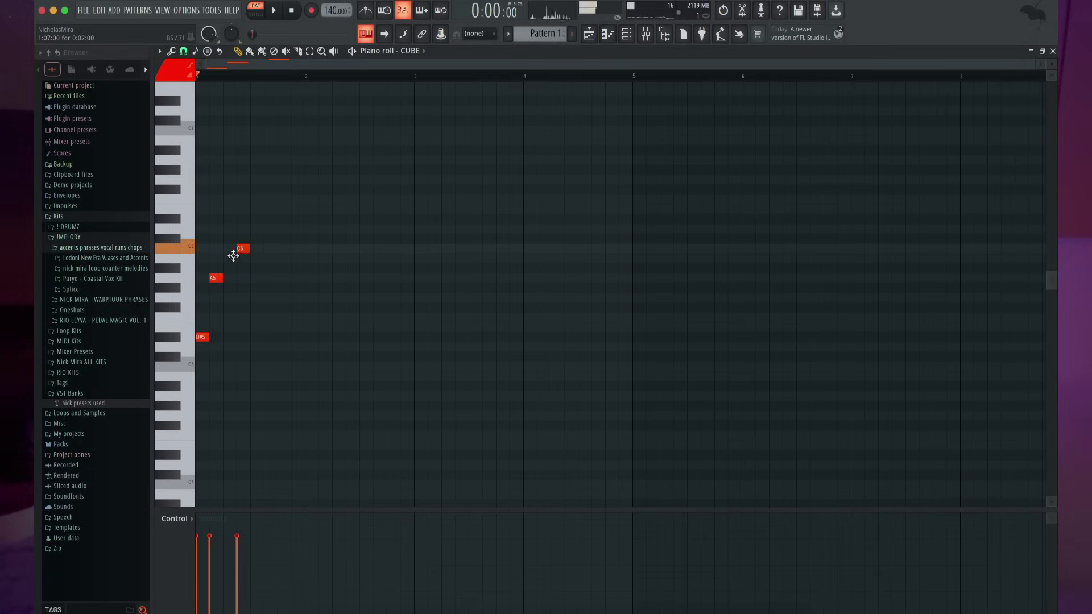
pyautogui.press('space')
pyautogui.press('space')
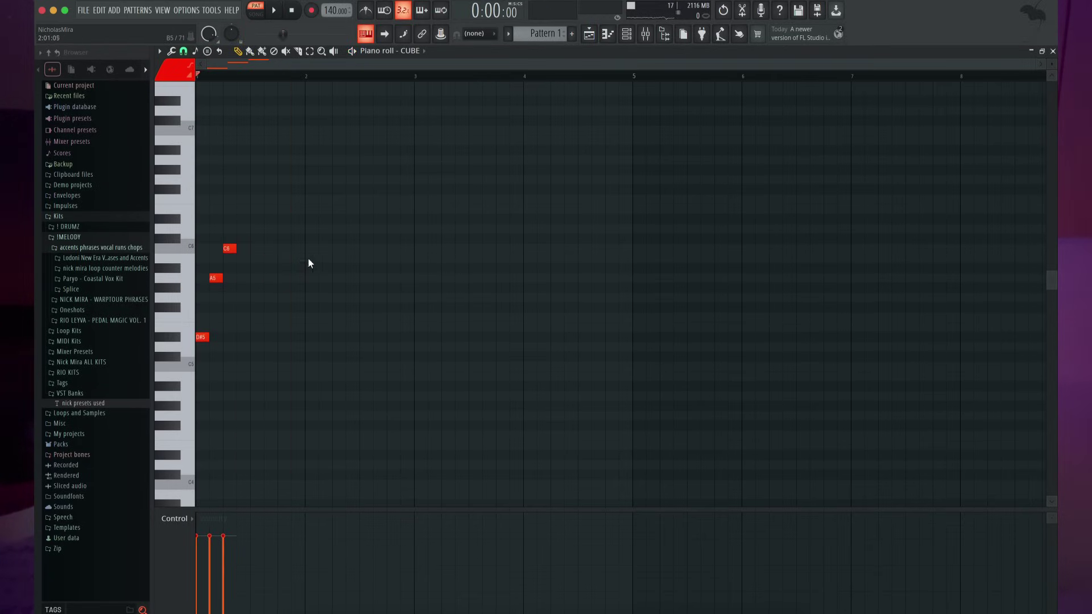
# Add a rising run of short notes A#5, D#6, G6 and A#6 from the start of bar 2 and play it back.
pyautogui.click(308, 259)
pyautogui.moveTo(310, 259); pyautogui.dragTo(310, 271)
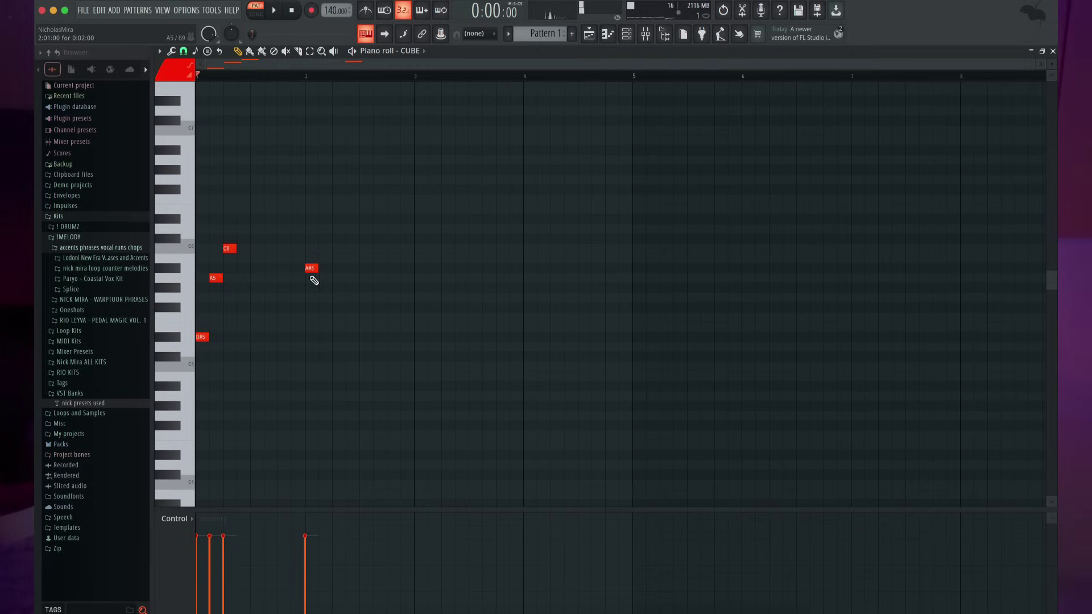
pyautogui.click(322, 220)
pyautogui.click(336, 181)
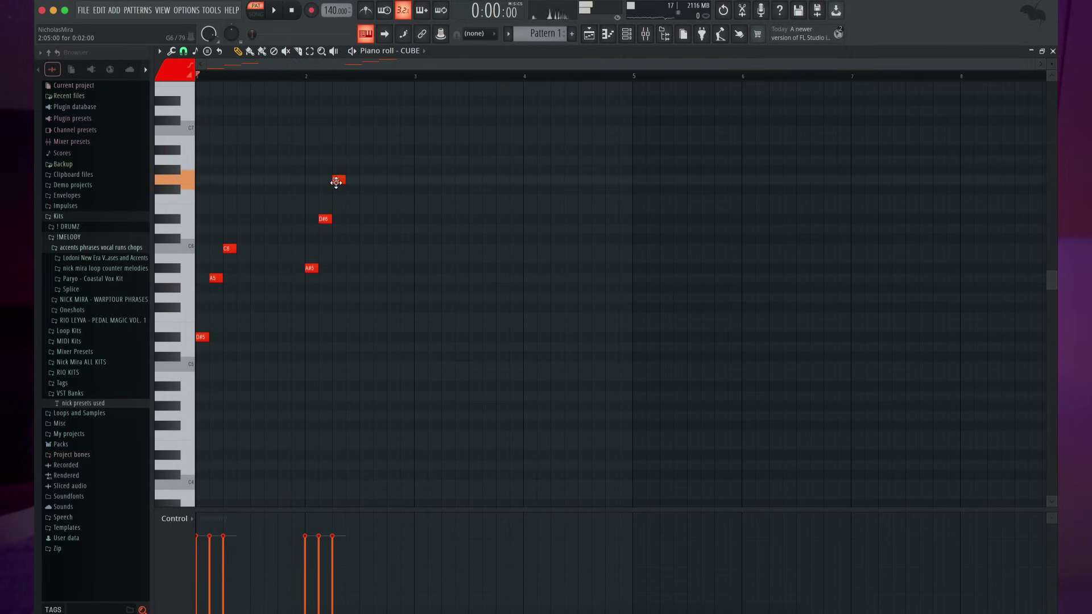
pyautogui.moveTo(351, 150); pyautogui.dragTo(349, 150)
pyautogui.press('space')
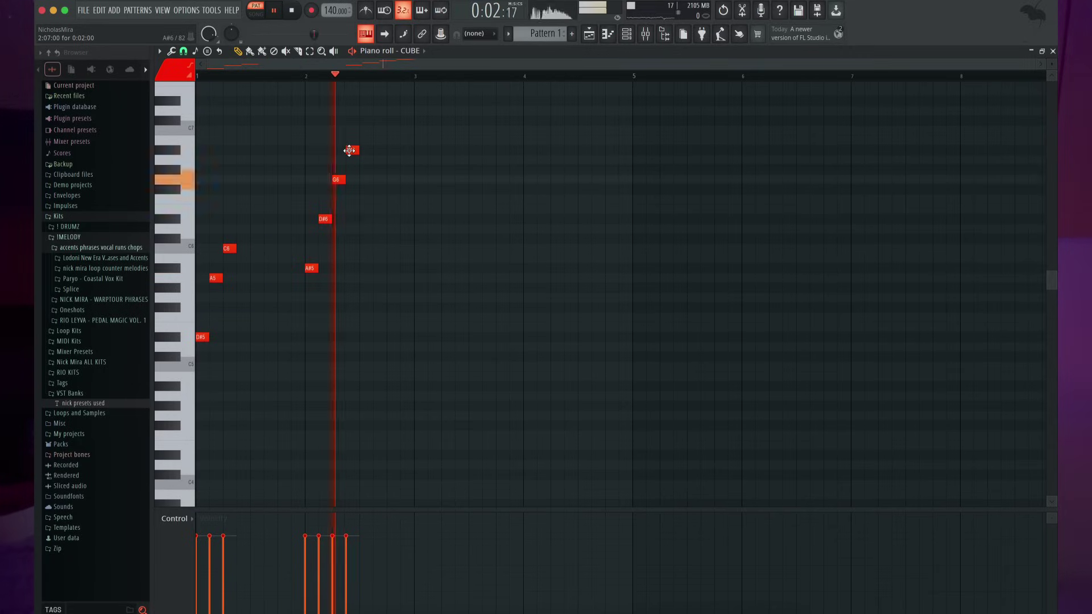
# Transpose all the notes down one octave and raise the third note of bar 1 to D5, checking by playback.
pyautogui.hotkey('ctrl', 'Down')
pyautogui.press('space')
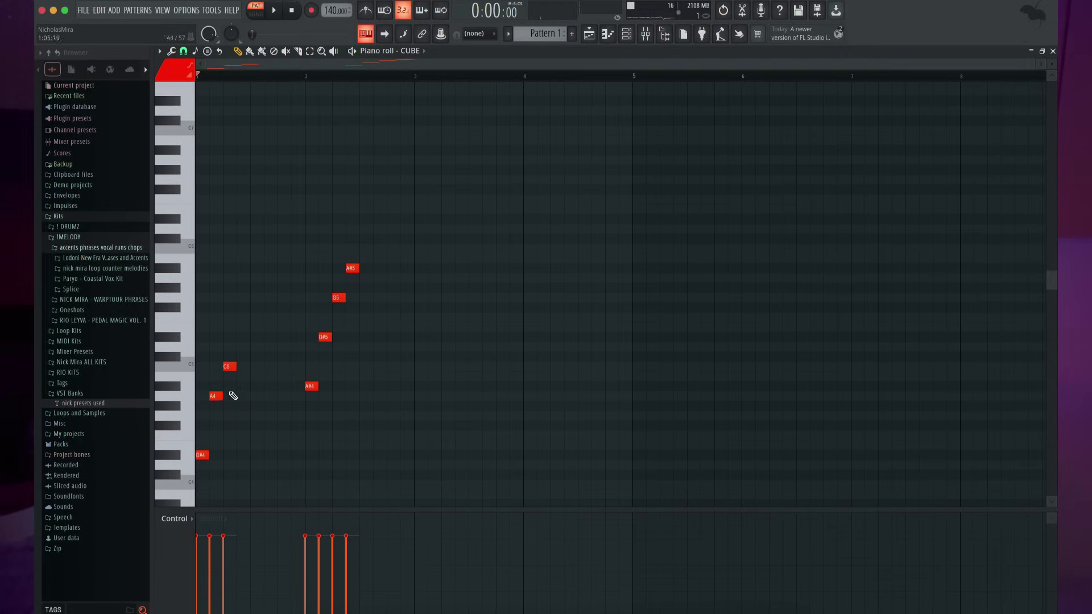
pyautogui.moveTo(229, 364); pyautogui.dragTo(229, 347)
pyautogui.click(203, 456)
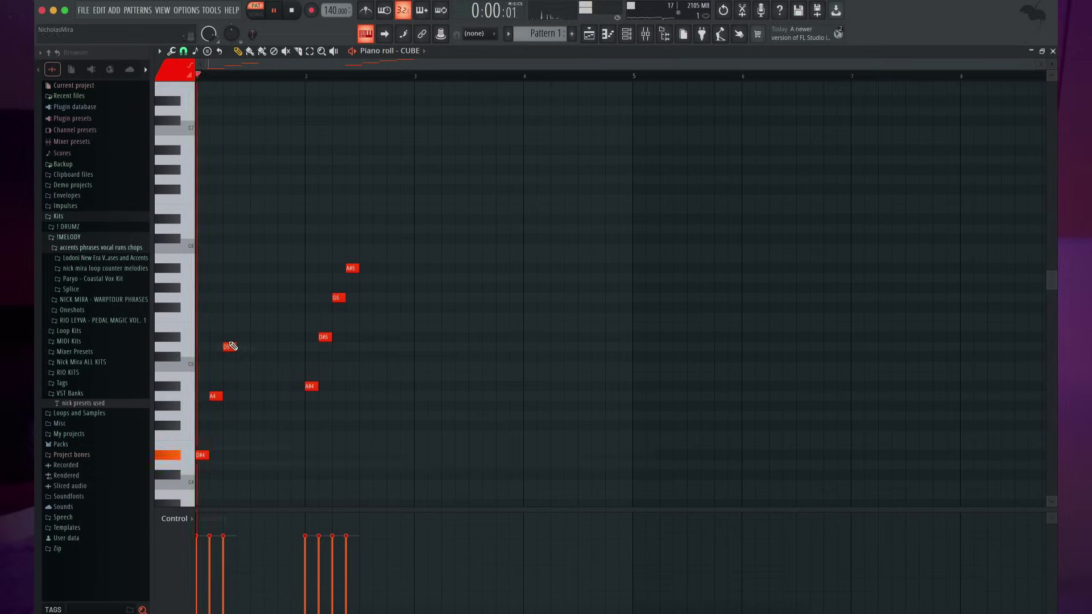
pyautogui.press('space')
# Add a D#4 bass note at the start of bar 2 and duplicate the two-bar phrase into bars 3 and 4.
pyautogui.scroll(-3, 203, 455)
pyautogui.moveTo(315, 397); pyautogui.dragTo(309, 364)
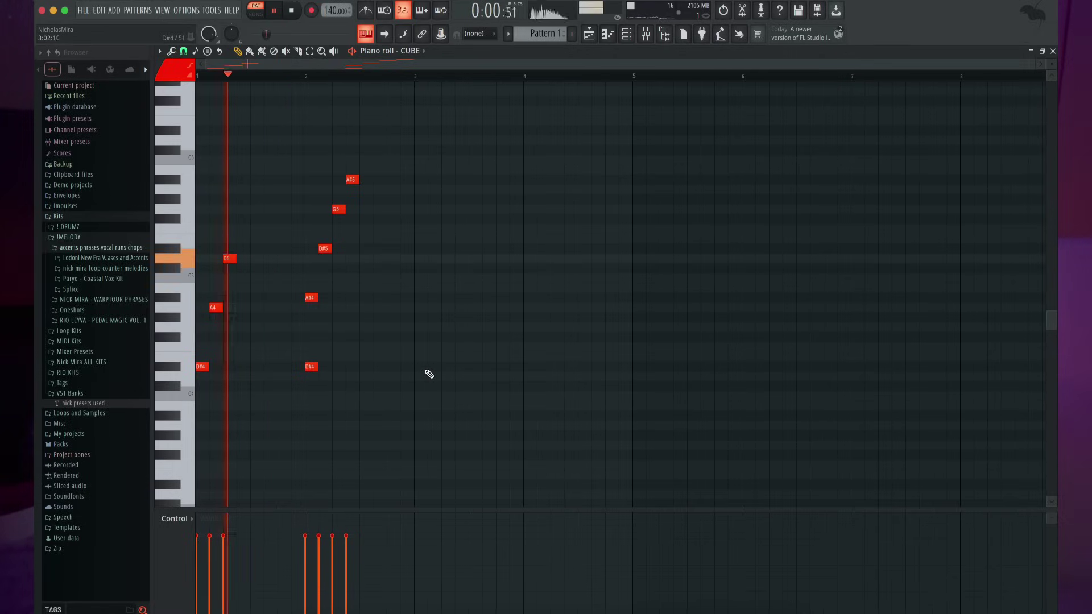
pyautogui.hotkey('ctrl', 'b')
pyautogui.moveTo(393, 367); pyautogui.dragTo(567, 283)
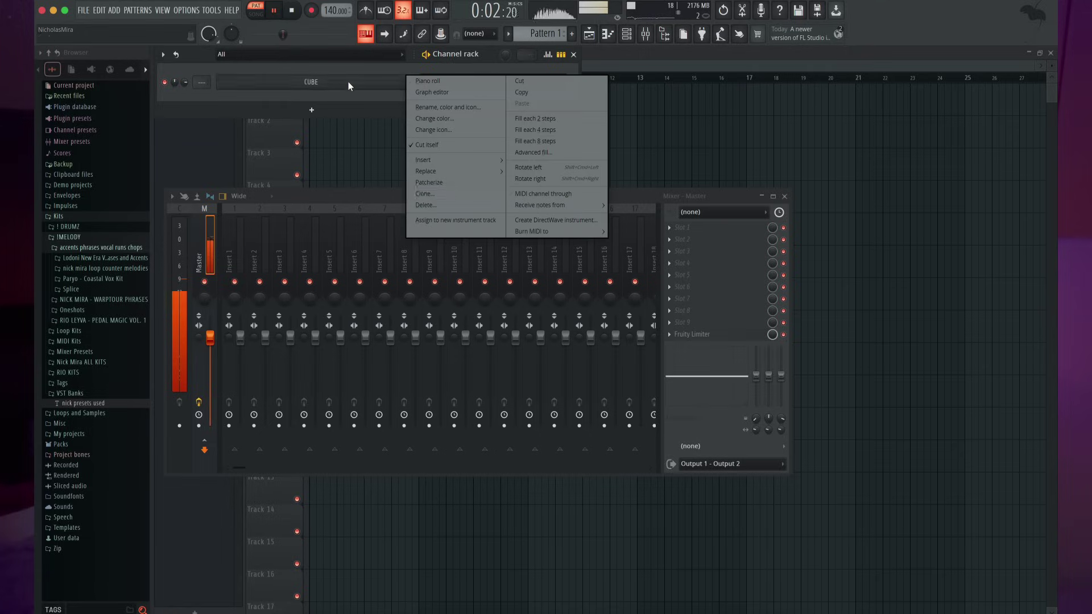
# Clone the CUBE channel and step the clone's preset forward from Accordington to Algae.
pyautogui.press('c')
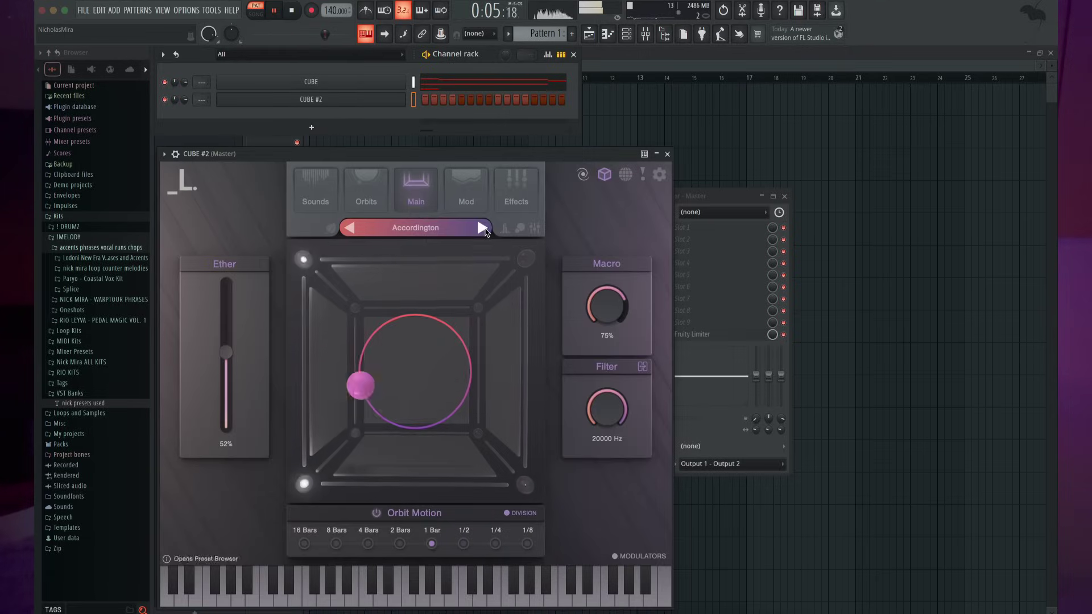
pyautogui.click(482, 228)
pyautogui.click(483, 228)
pyautogui.press('space')
# Open the piano roll for CUBE #2 and step its preset forward to Algorithm, leaving the plugin window closed.
pyautogui.rightClick(402, 95)
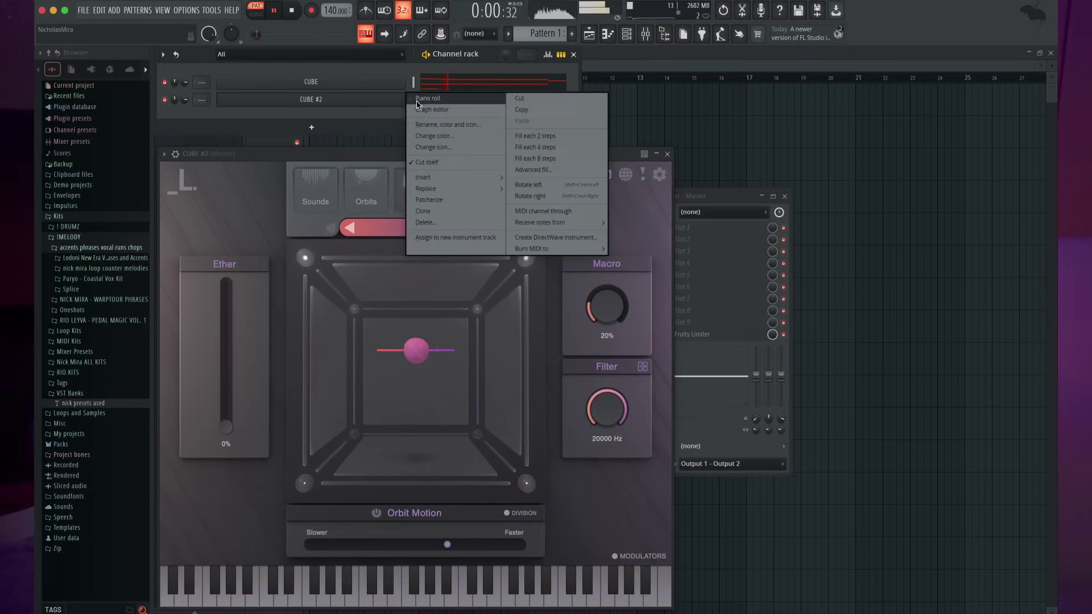
pyautogui.click(420, 100)
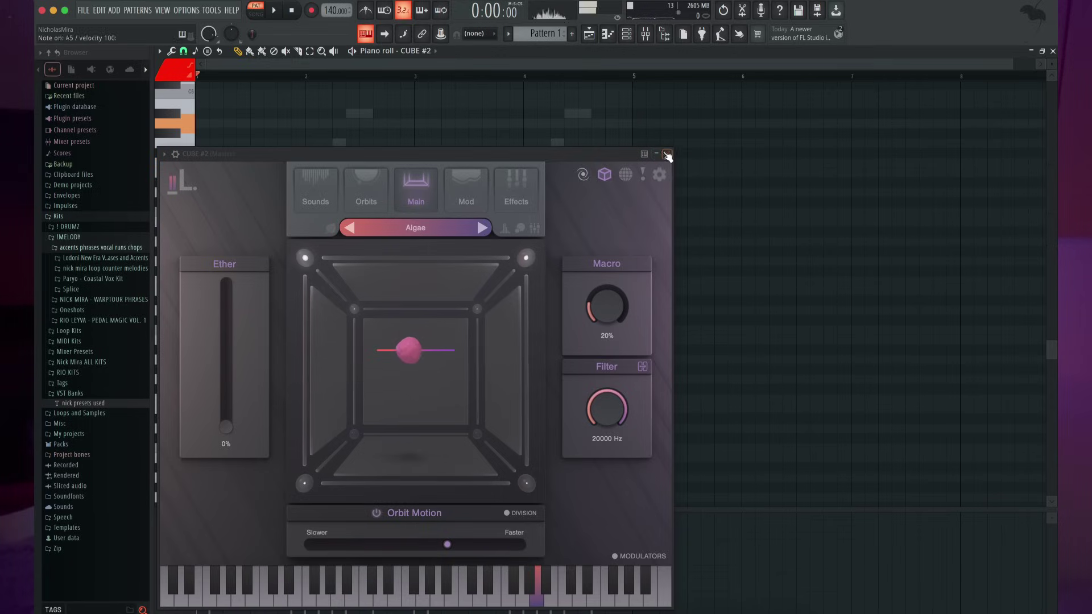
pyautogui.click(482, 228)
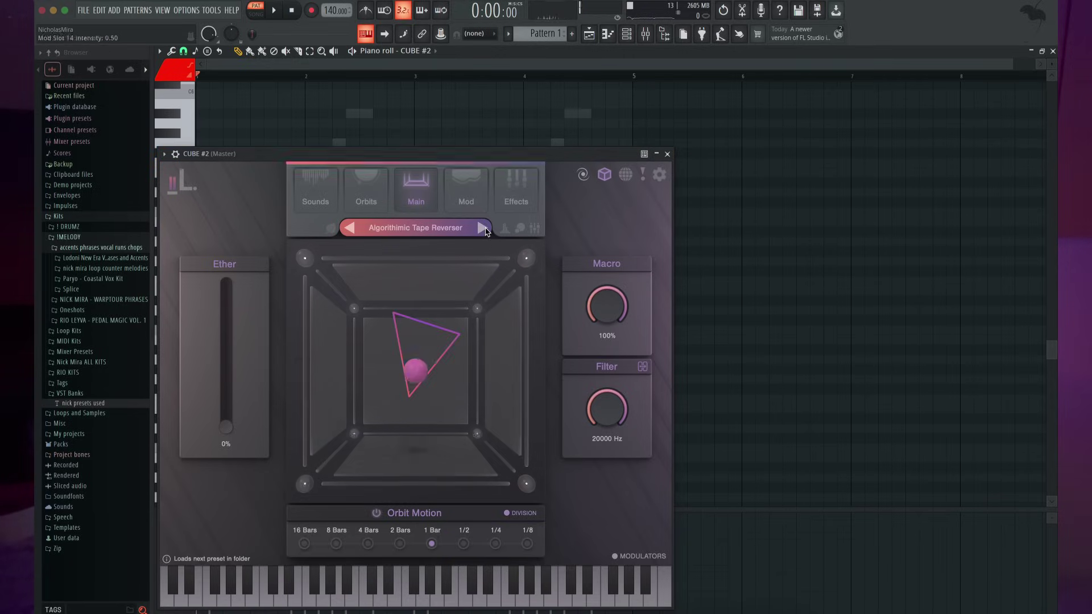
pyautogui.click(482, 228)
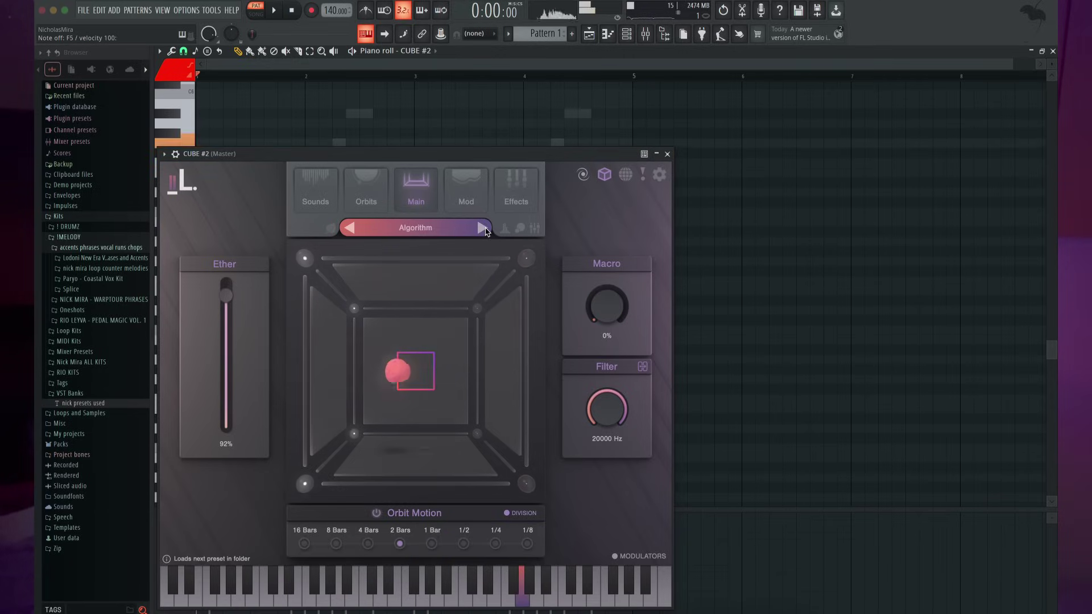
pyautogui.click(667, 154)
# During playback, add half-bar F5 and G5 notes starting on beat 2 of bar 1 and duplicate them into bars 3 and 4.
pyautogui.press('space')
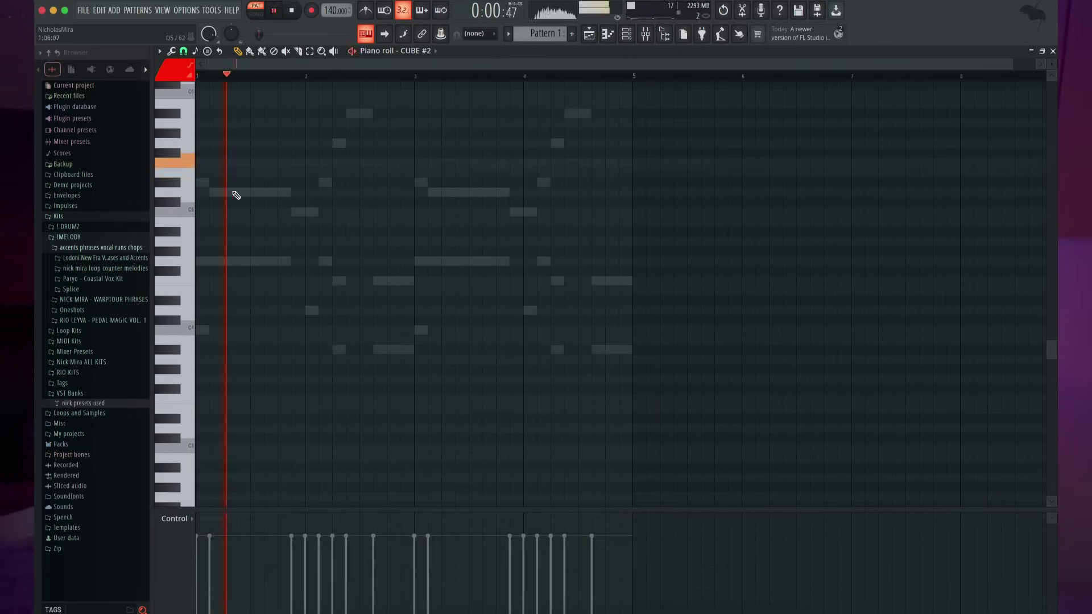
pyautogui.click(227, 164)
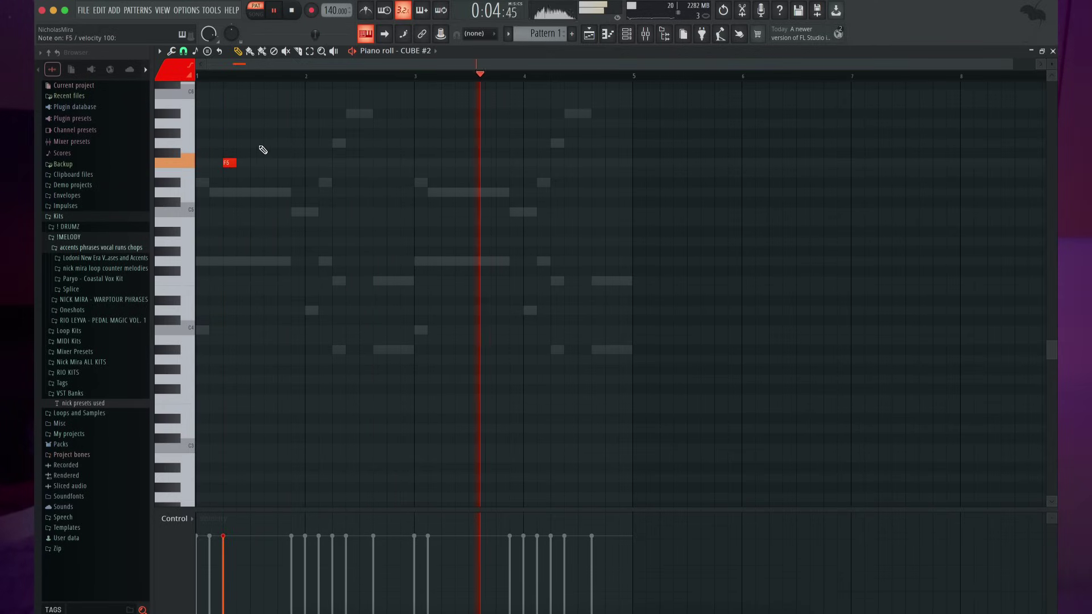
pyautogui.click(294, 143)
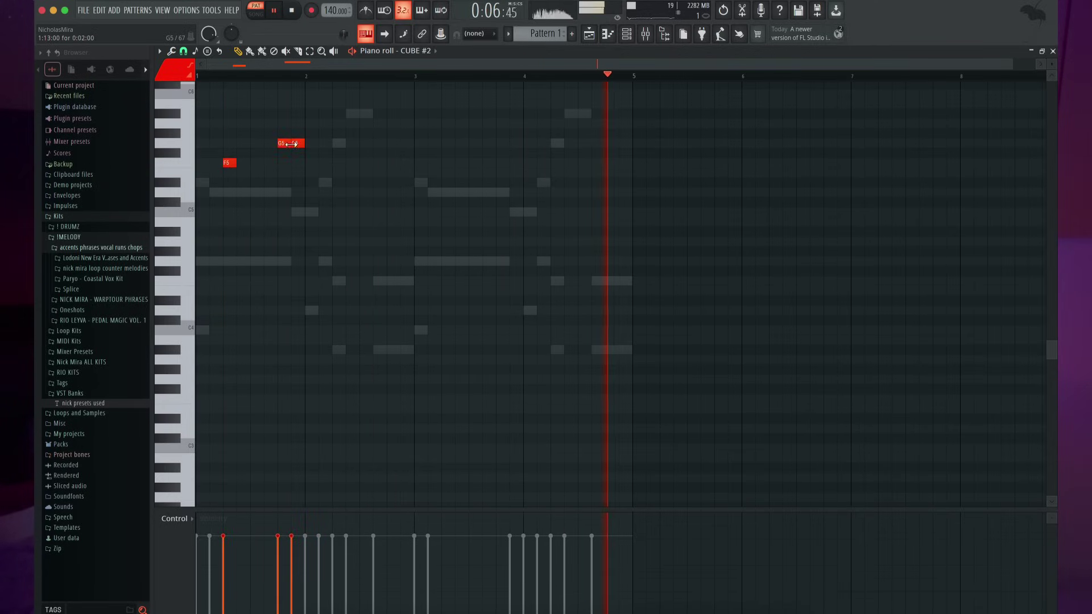
pyautogui.moveTo(295, 145); pyautogui.dragTo(531, 146)
pyautogui.press('super+a')
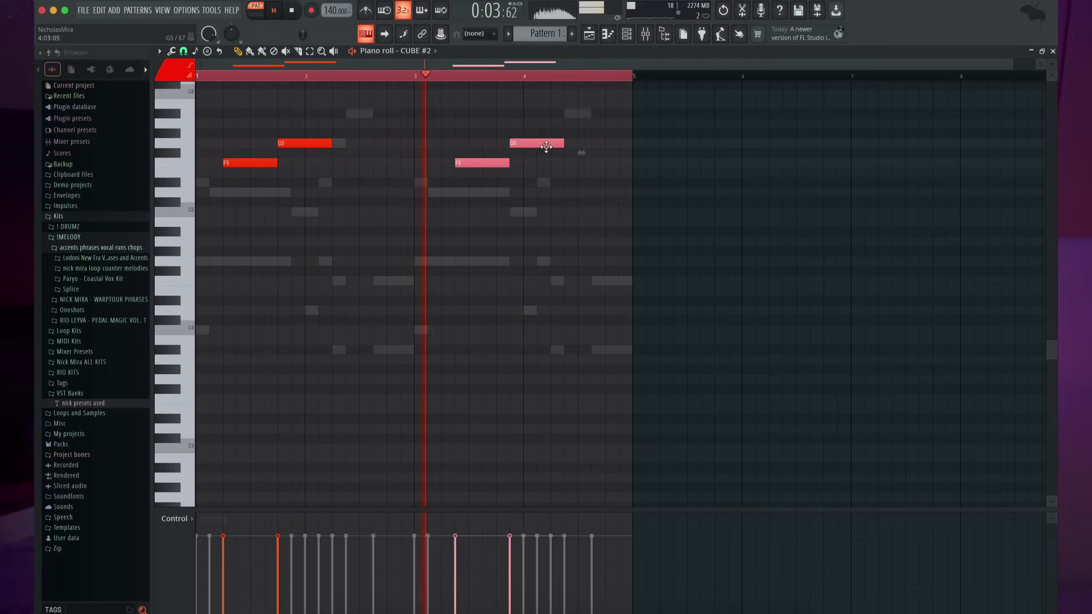
# Return to the channel rack and browse the !MELODY kit folders for further sounds to layer.
pyautogui.press('F7')
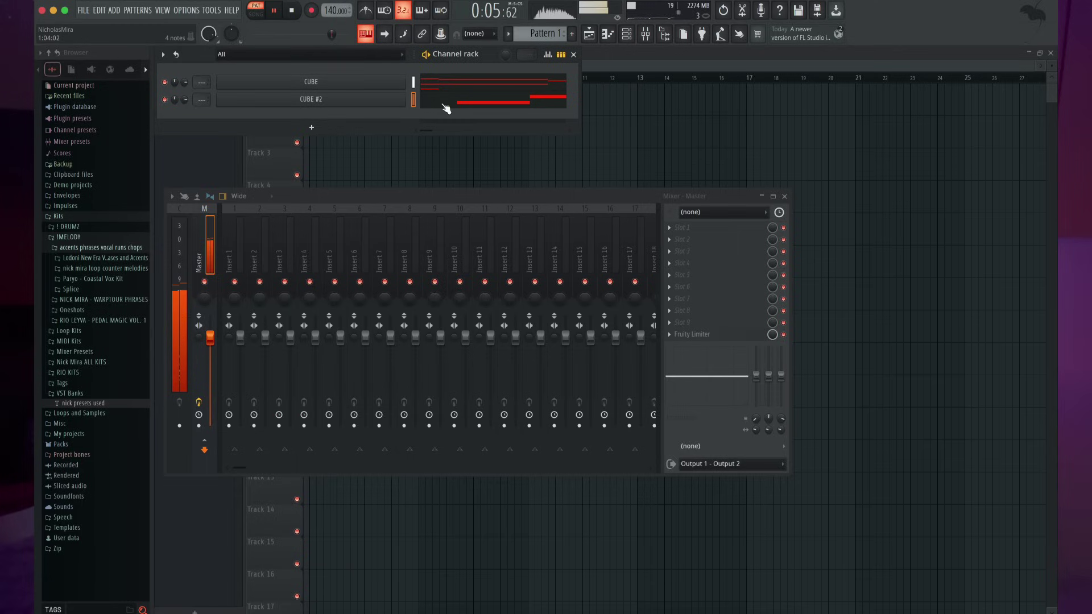
pyautogui.rightClick(374, 85)
pyautogui.click(79, 241)
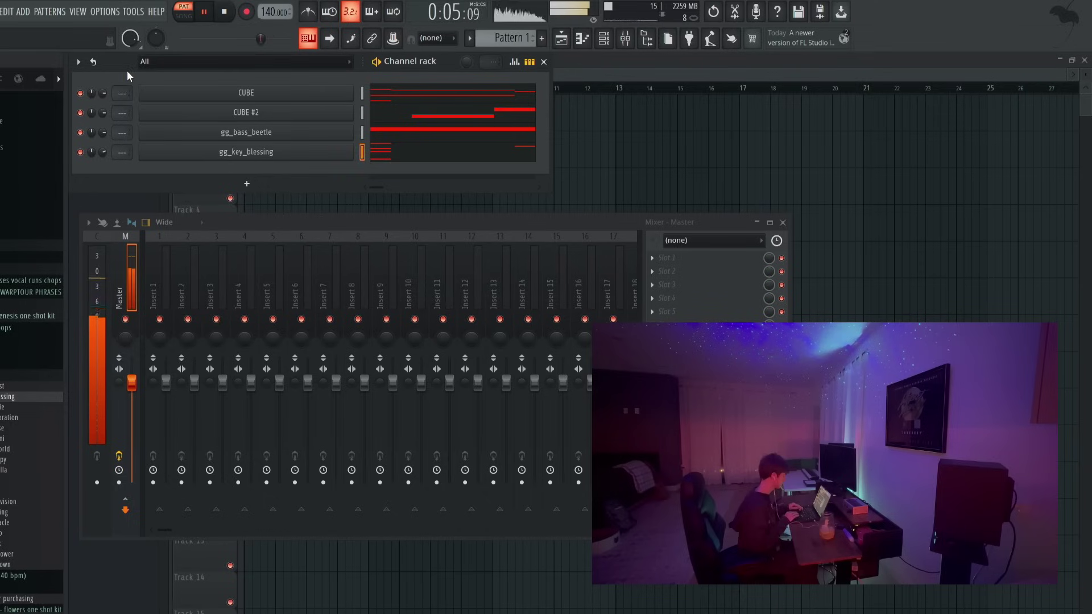
# Start saving the project under a new name.
pyautogui.press('super+s')
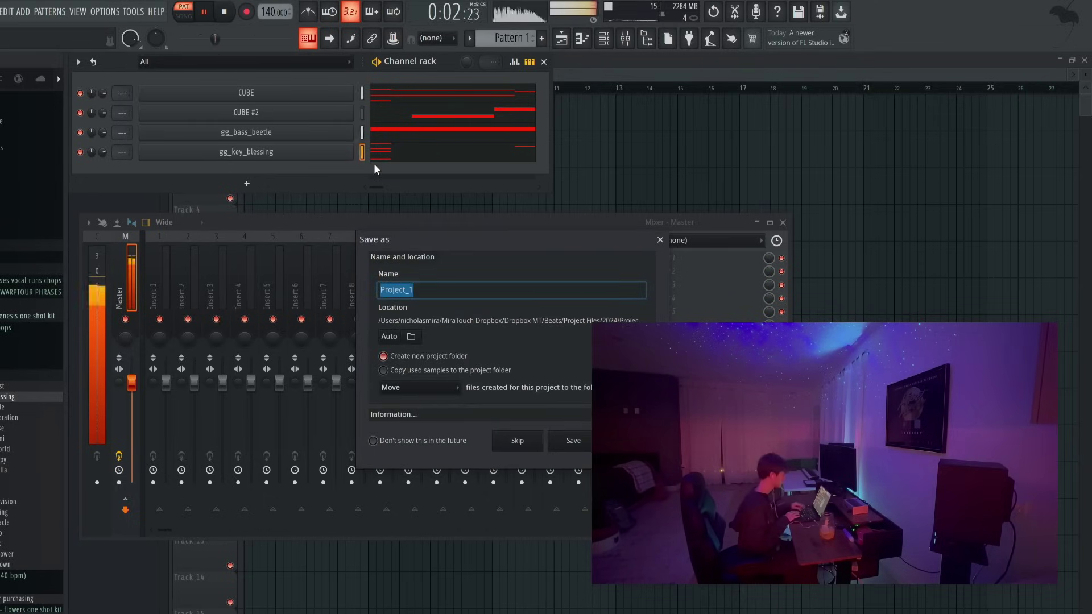
pyautogui.write('triple')
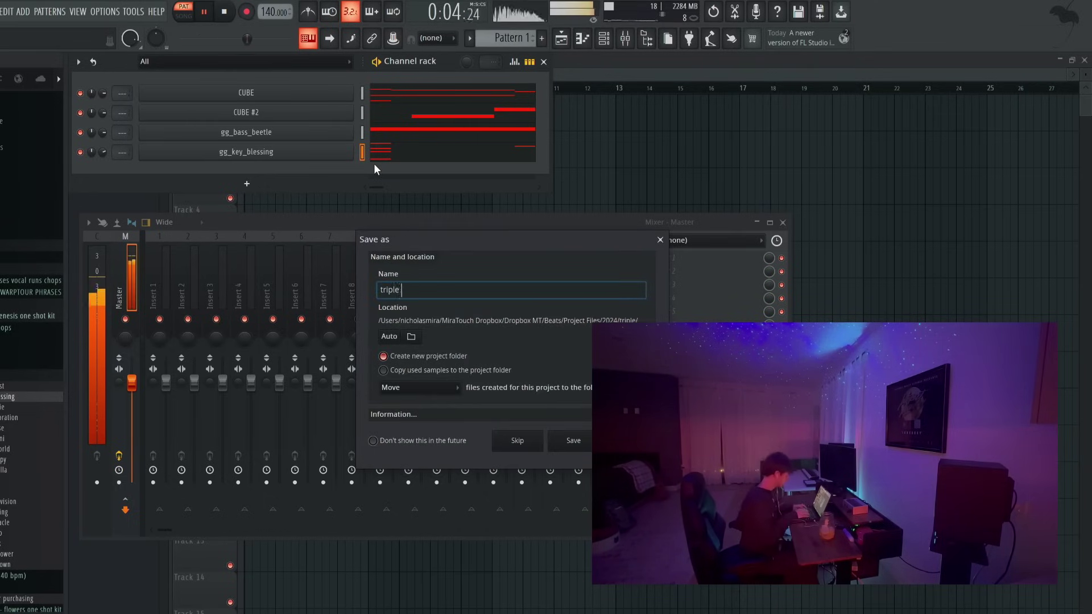
pyautogui.write(' double')
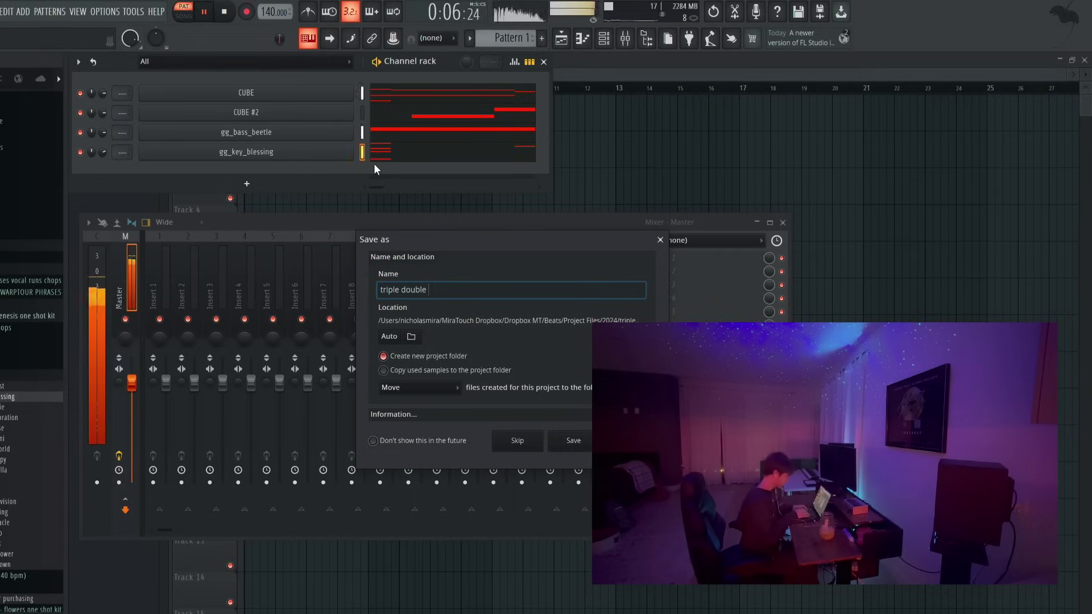
pyautogui.press('BackSpace')
pyautogui.press('BackSpace')
pyautogui.press('BackSpace')
pyautogui.press('BackSpace')
pyautogui.press('BackSpace')
pyautogui.press('BackSpace')
pyautogui.press('BackSpace')
pyautogui.press('BackSpace')
pyautogui.press('BackSpace')
pyautogui.press('BackSpace')
pyautogui.press('BackSpace')
pyautogui.press('BackSpace')
pyautogui.press('BackSpace')
# Save the project as "double second idea 140nm" without creating a new project folder.
pyautogui.write('d')
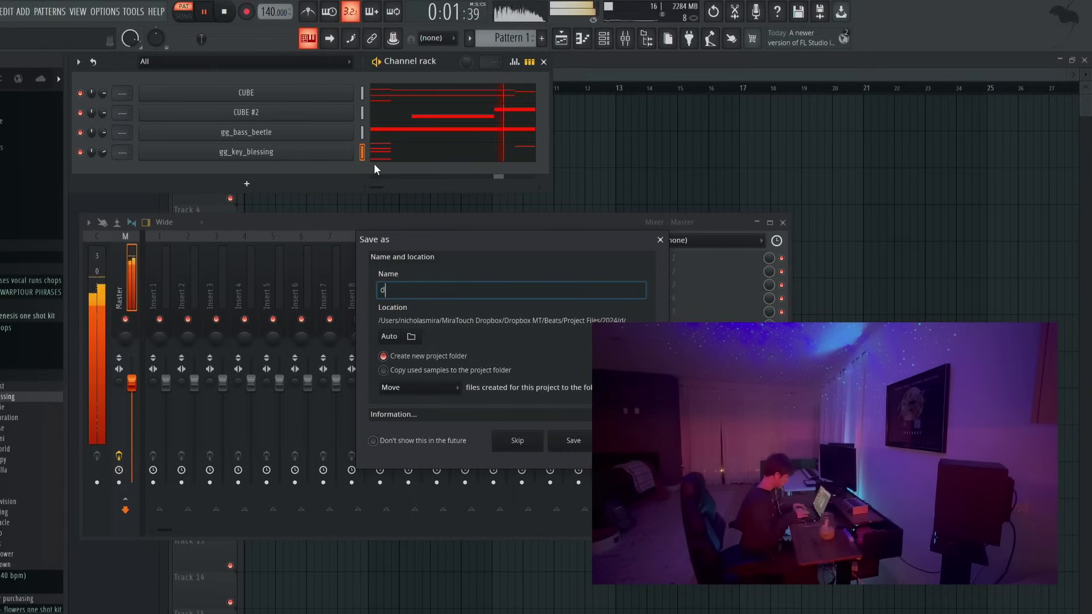
pyautogui.write('ouble second idea 140')
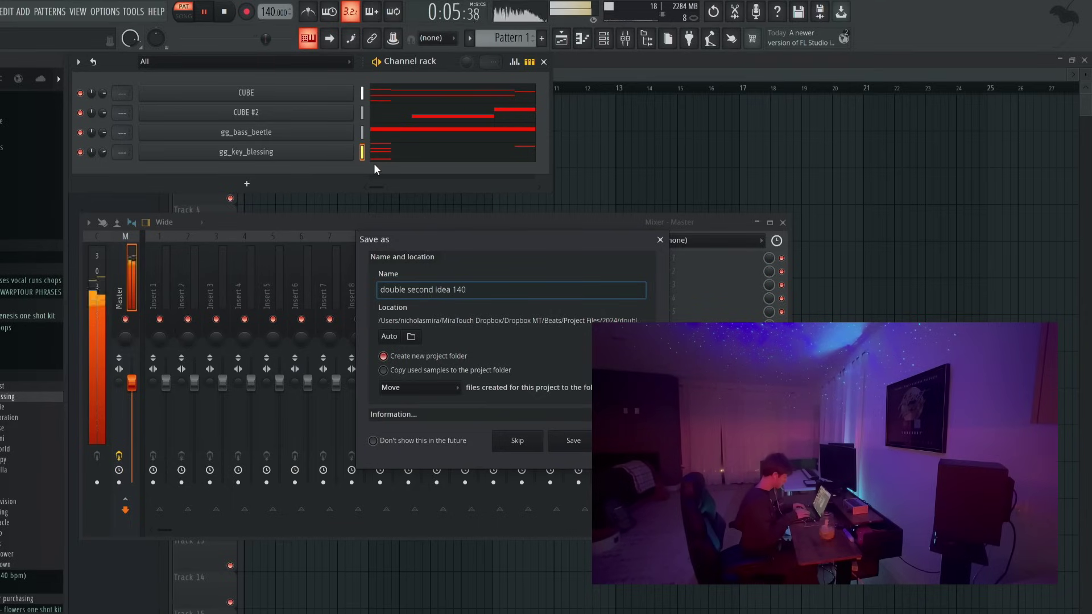
pyautogui.write('nm')
pyautogui.click(453, 358)
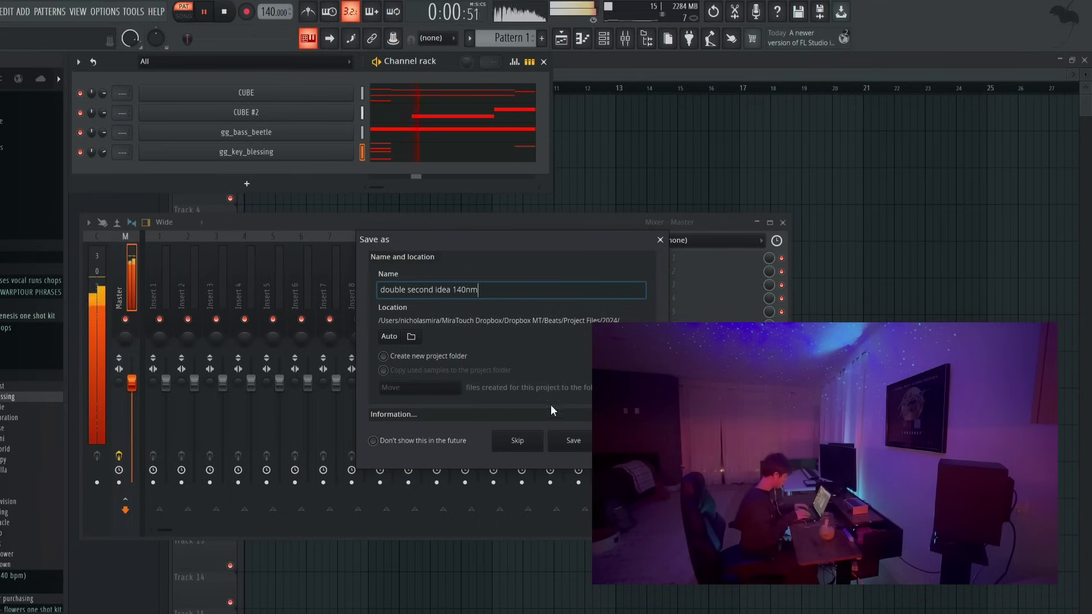
pyautogui.click(574, 440)
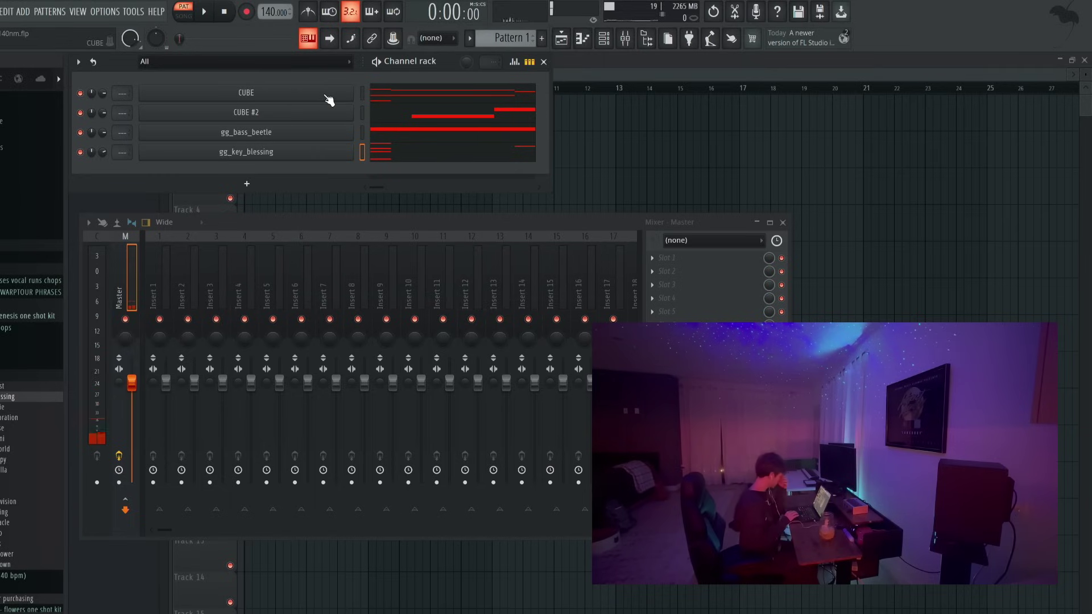
# Render Pattern 1 as a WAV audio clip.
pyautogui.click(469, 38)
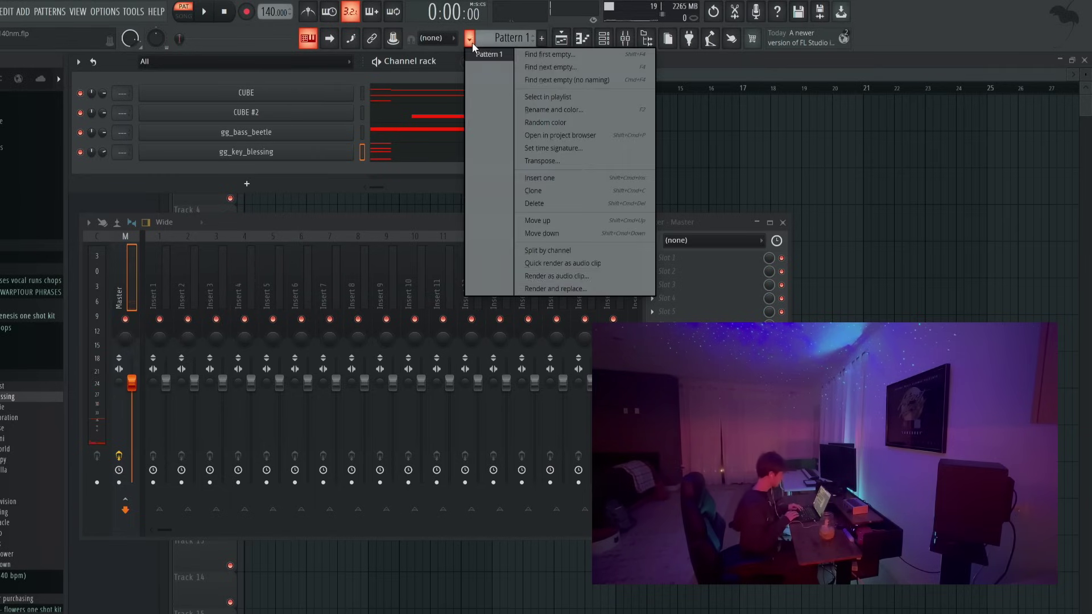
pyautogui.click(596, 275)
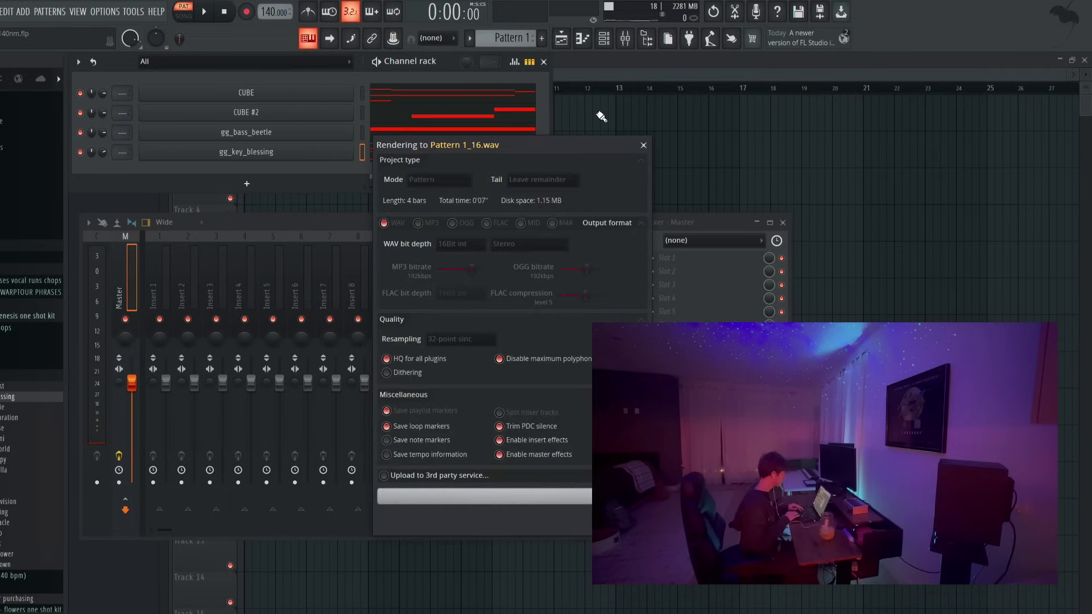
# Start a new standard project, saving the changes to the current one.
pyautogui.click(2, 11)
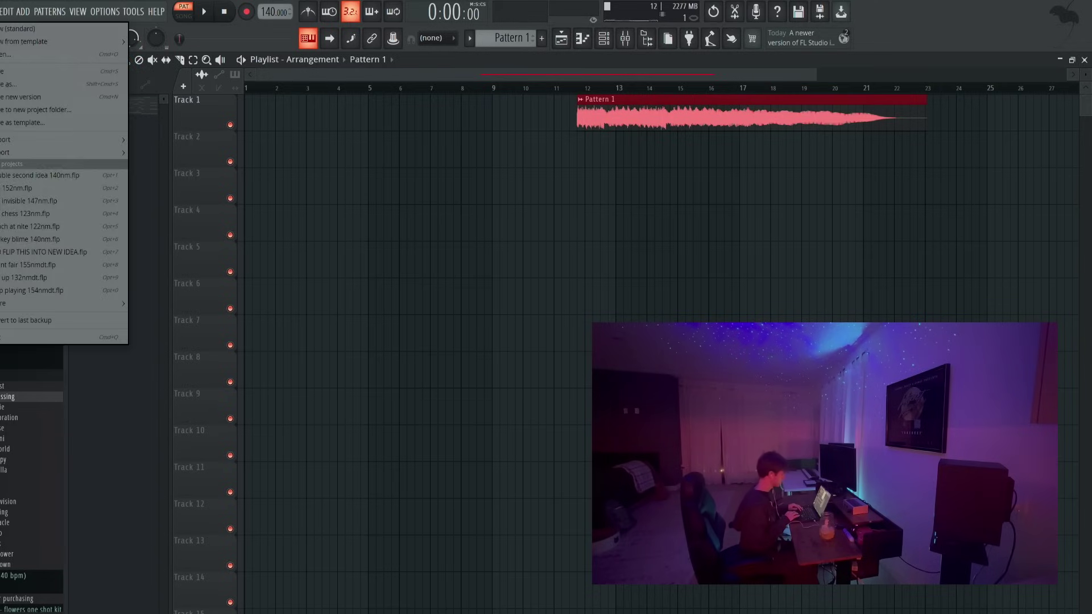
pyautogui.click(11, 28)
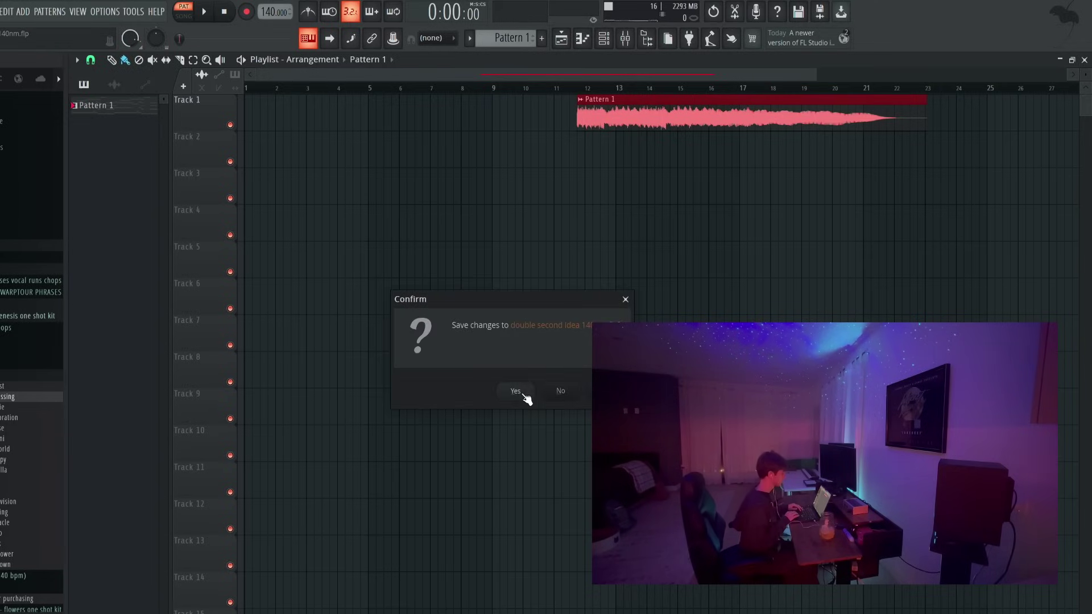
pyautogui.click(516, 392)
# Replace the Sampler channel with The Prince synth.
pyautogui.rightClick(329, 92)
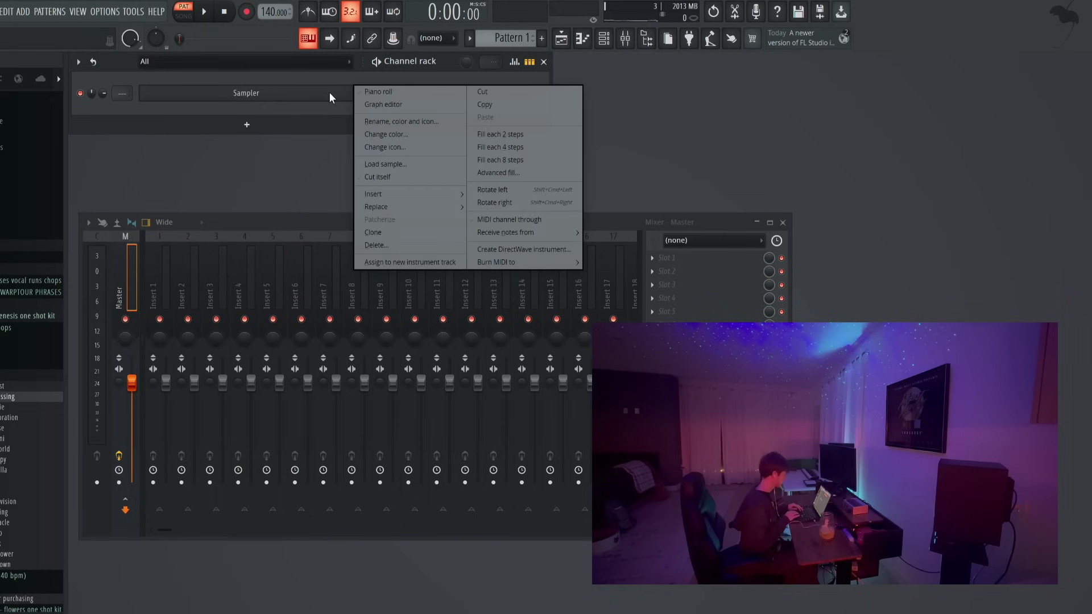
pyautogui.moveTo(438, 207)
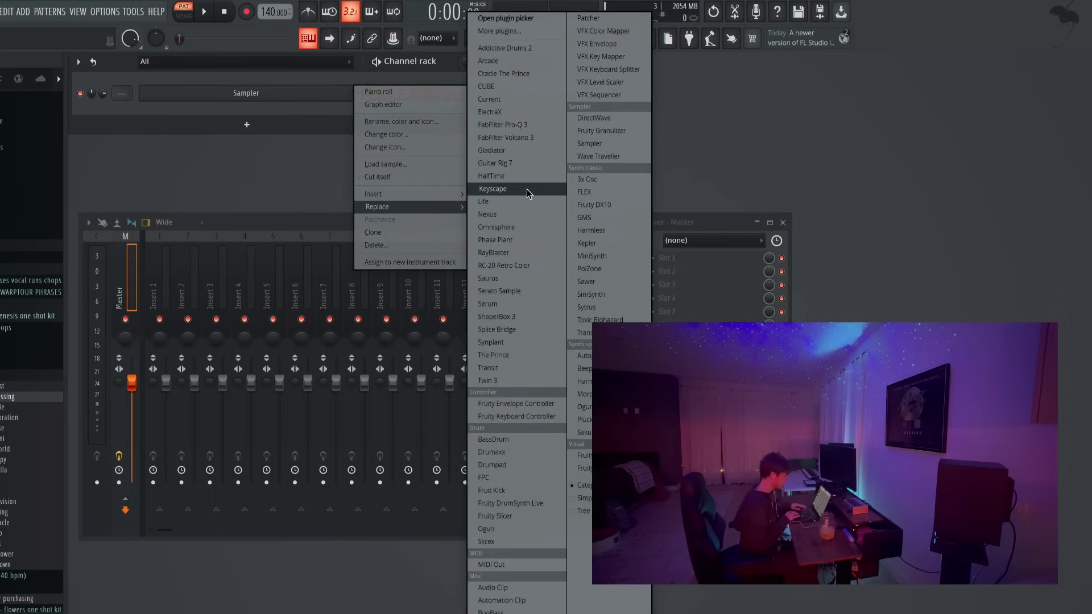
pyautogui.click(523, 357)
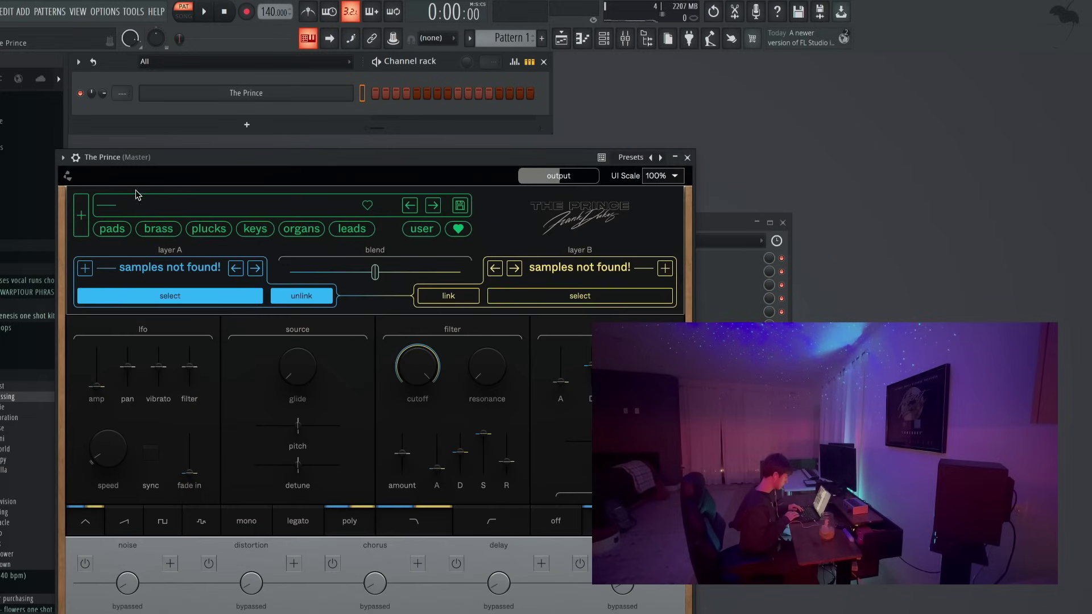
# Audition the pads presets in The Prince, settle on burning light and close the plugin window.
pyautogui.click(112, 228)
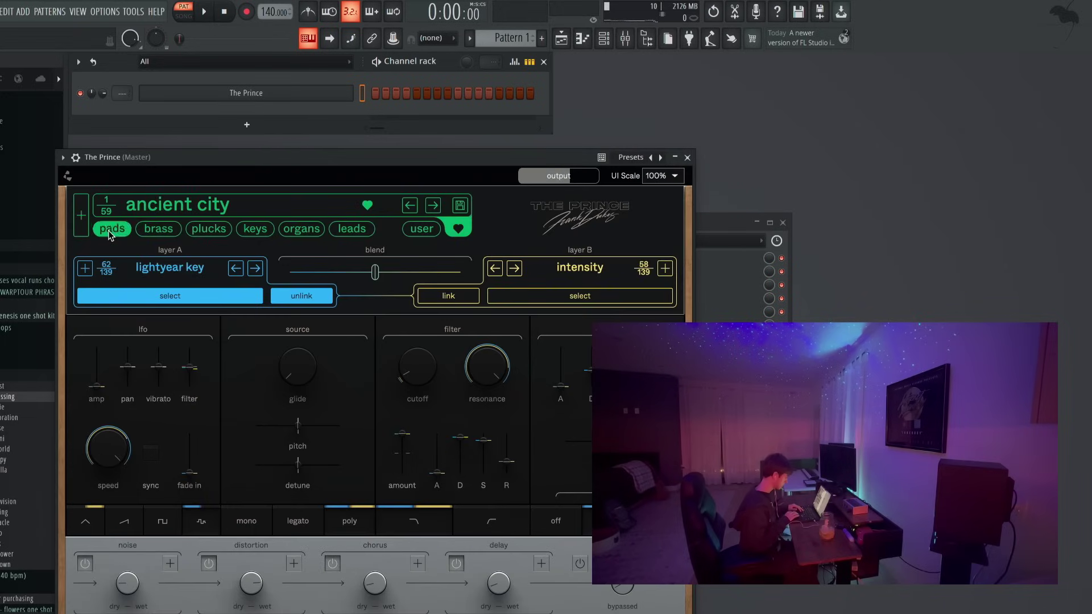
pyautogui.click(433, 205)
pyautogui.click(433, 206)
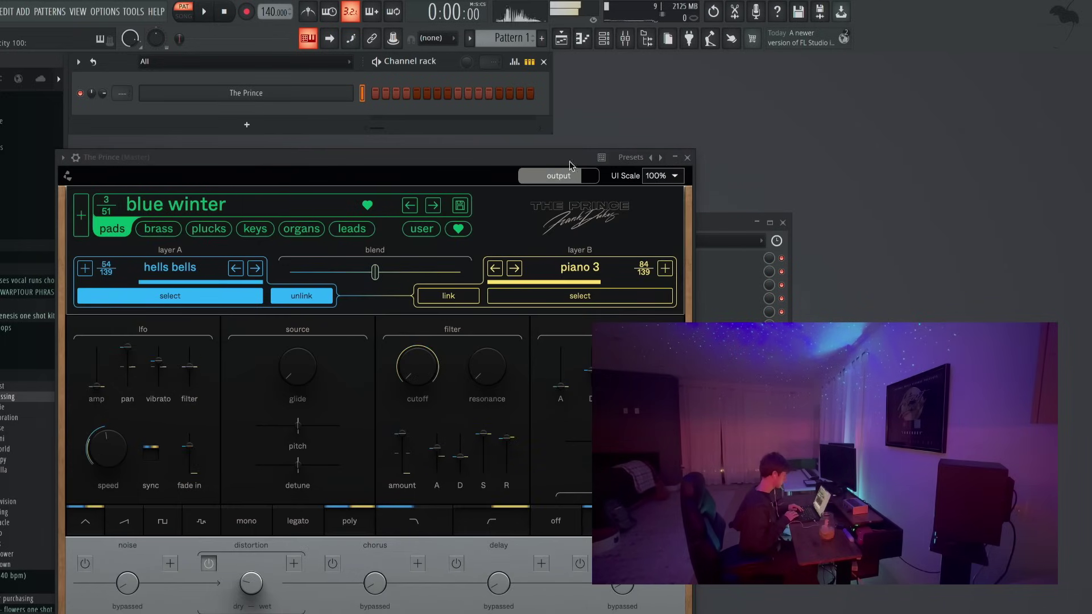
pyautogui.click(432, 207)
pyautogui.click(431, 207)
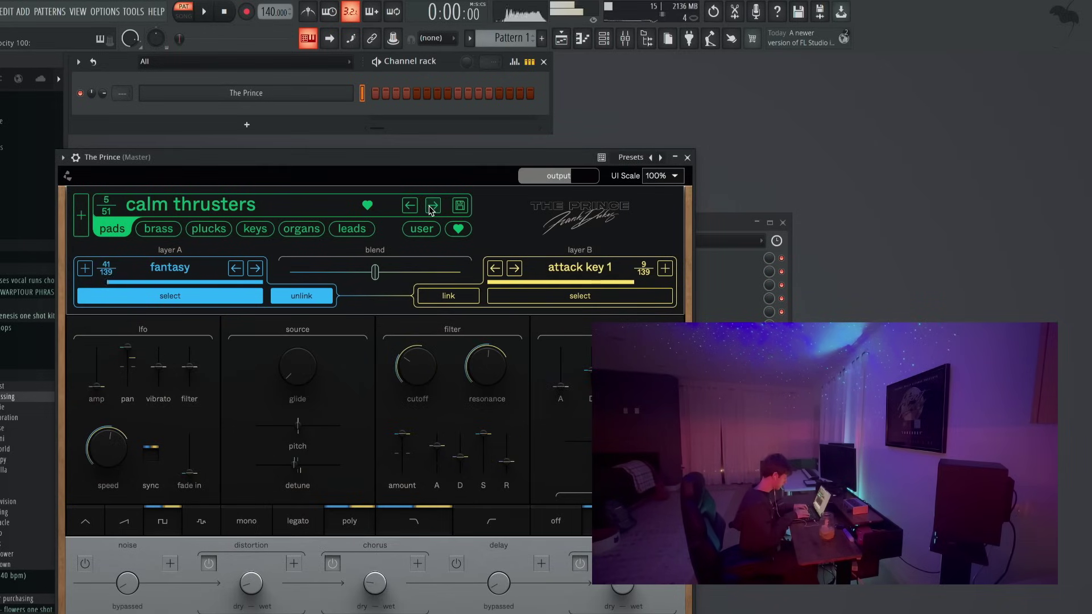
pyautogui.click(411, 206)
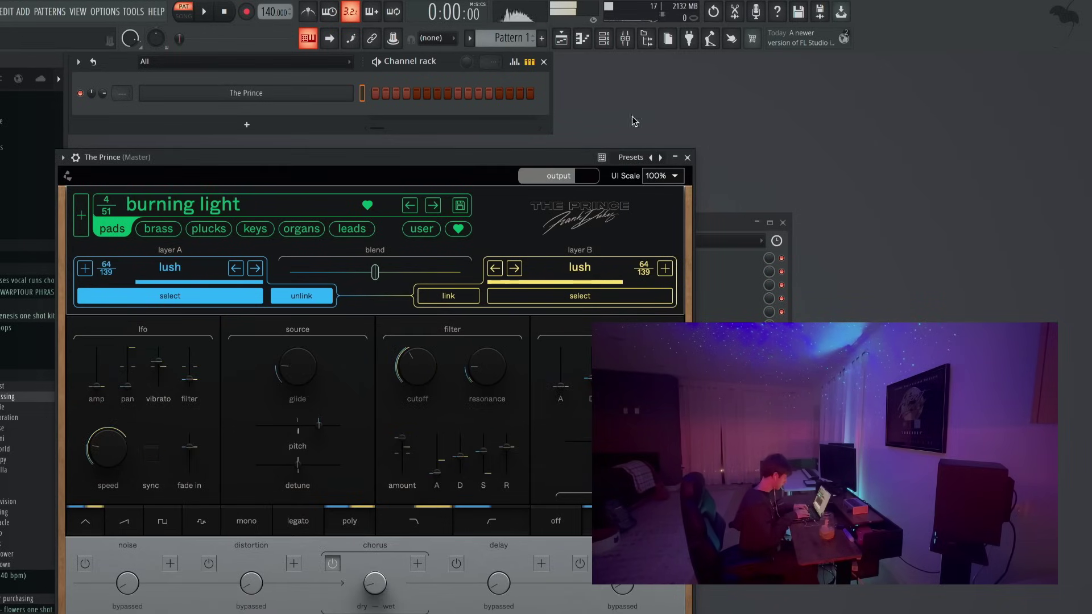
pyautogui.click(688, 158)
# Open The Prince's piano roll and improvise chord and melody ideas with notes between A#4 and D6.
pyautogui.rightClick(337, 97)
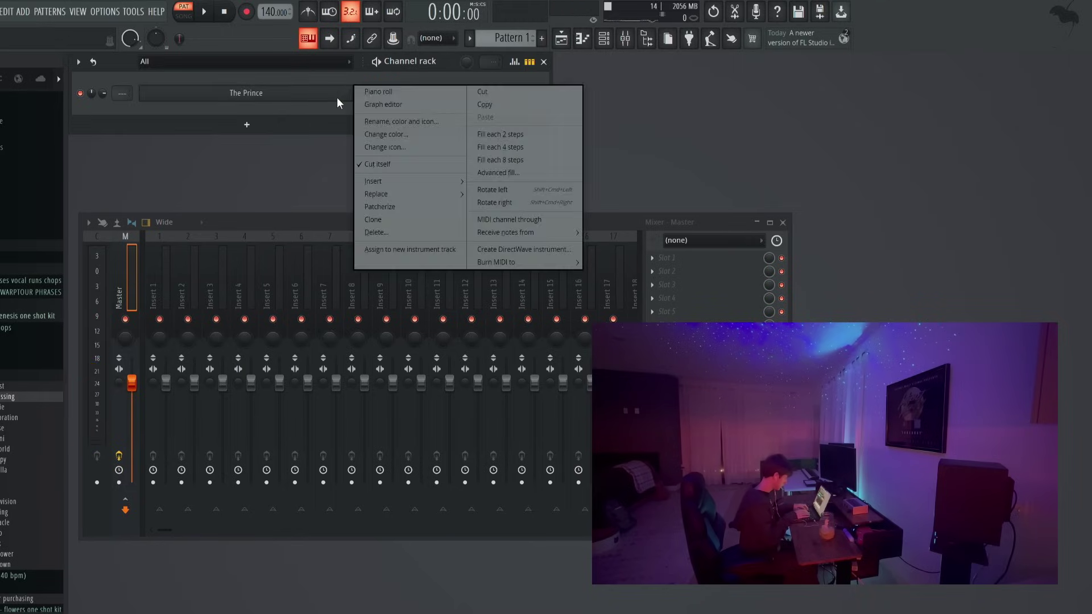
pyautogui.click(375, 92)
pyautogui.press('q')
pyautogui.press('w')
pyautogui.press('t')
pyautogui.press('7')
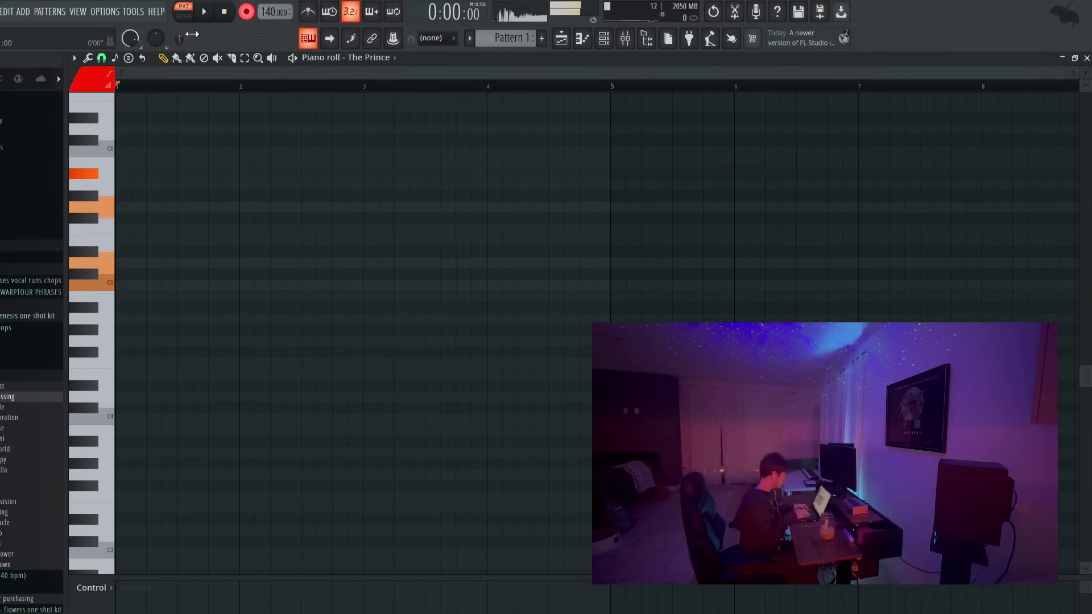
pyautogui.press('i')
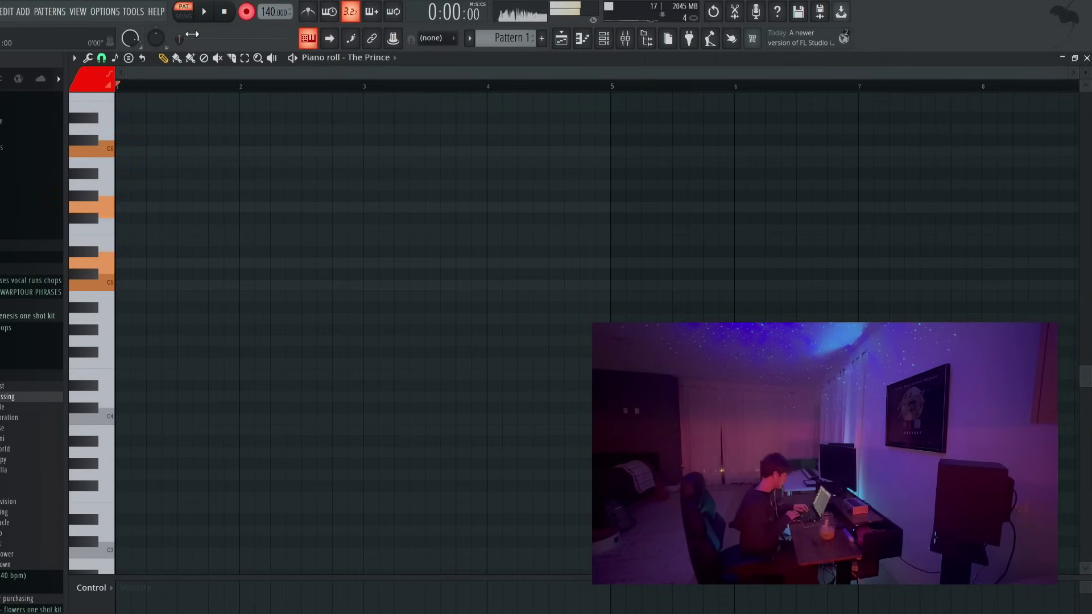
pyautogui.press('o')
pyautogui.press('3')
pyautogui.press('t')
pyautogui.press('o')
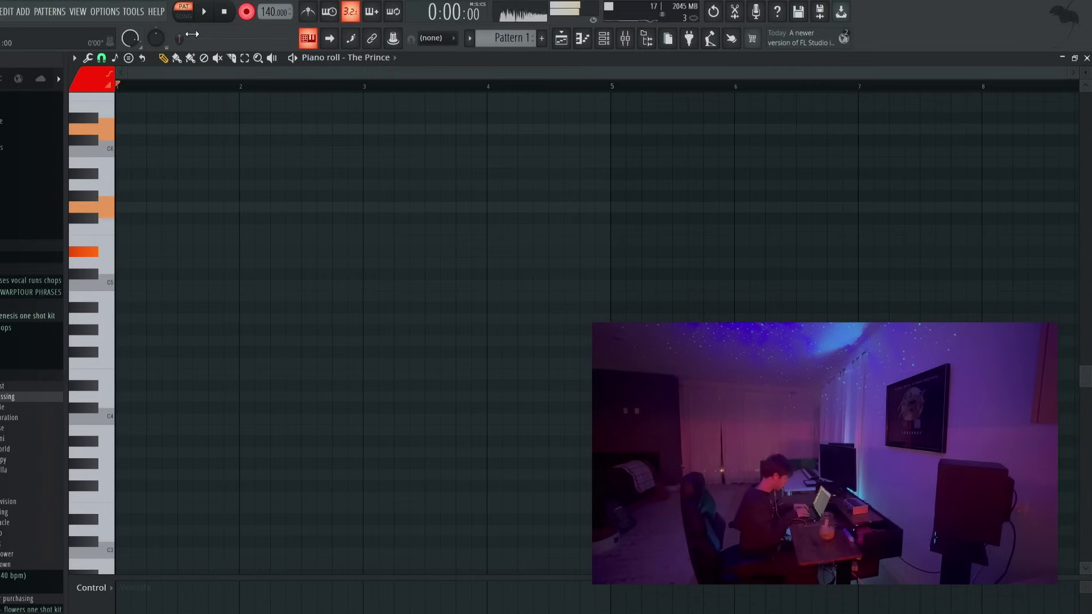
pyautogui.press('t')
pyautogui.press('i')
pyautogui.press('j')
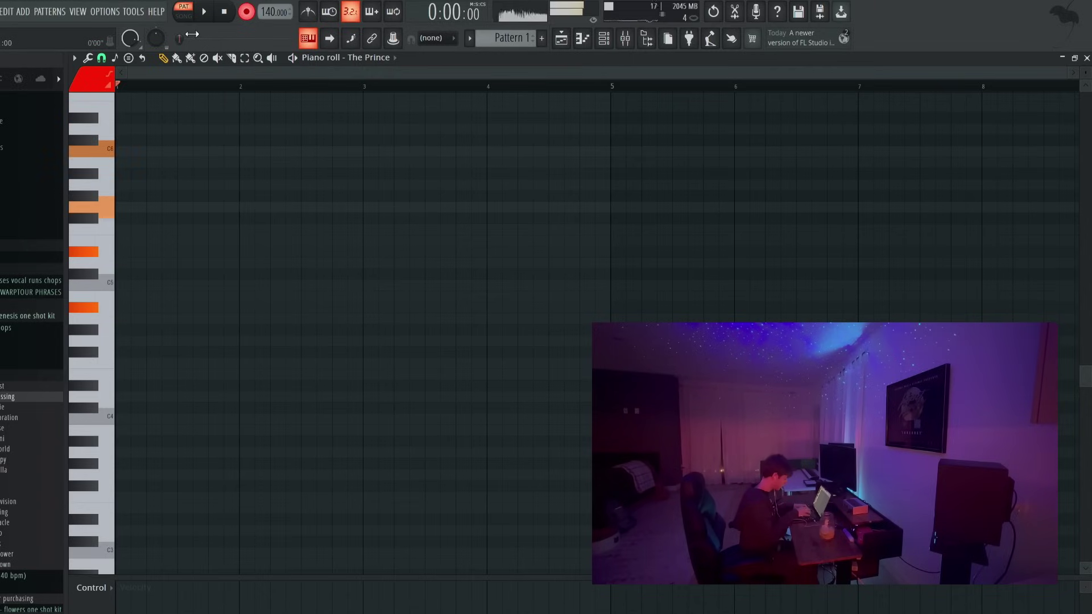
pyautogui.press('q')
pyautogui.press('3')
pyautogui.press('t')
pyautogui.press('7')
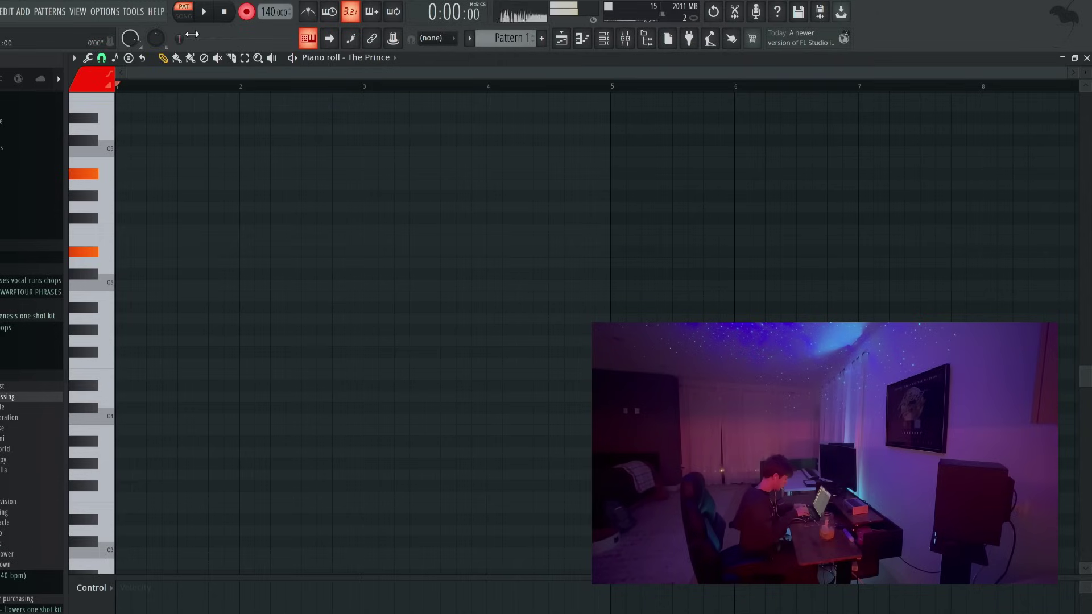
pyautogui.press('7')
pyautogui.press('0')
pyautogui.press('9')
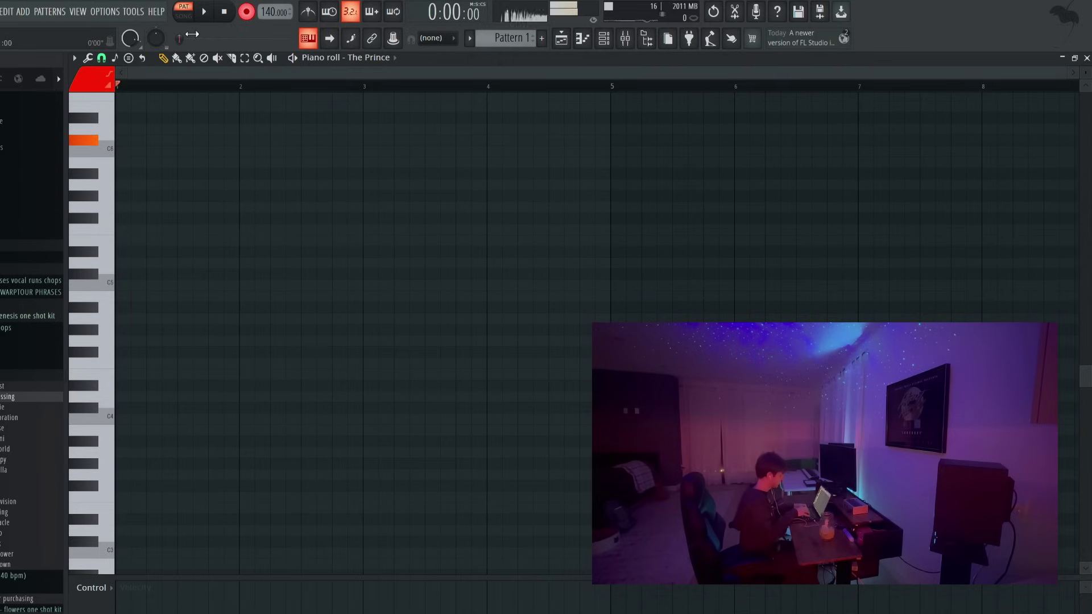
# Play a three-chord phrase: C5, D#5, G5, A#5, D6, then D5, G5, A#5, D6, then D#5, G5, A#5, C6.
pyautogui.press('q')
pyautogui.press('3')
pyautogui.press('t')
pyautogui.press('7')
pyautogui.press('o')
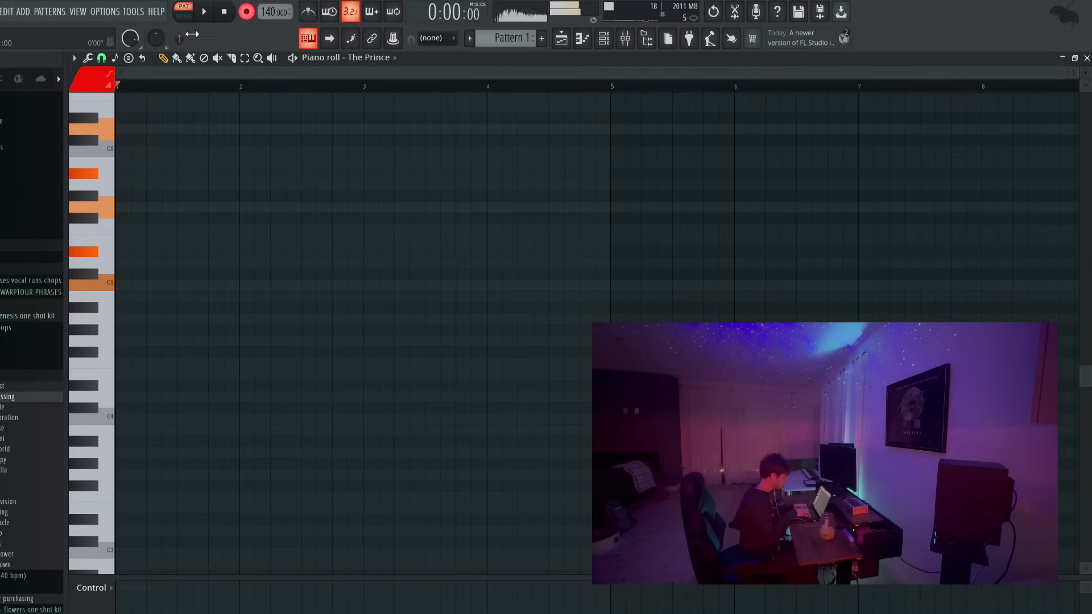
pyautogui.press('w')
pyautogui.press('t')
pyautogui.press('7')
pyautogui.press('o')
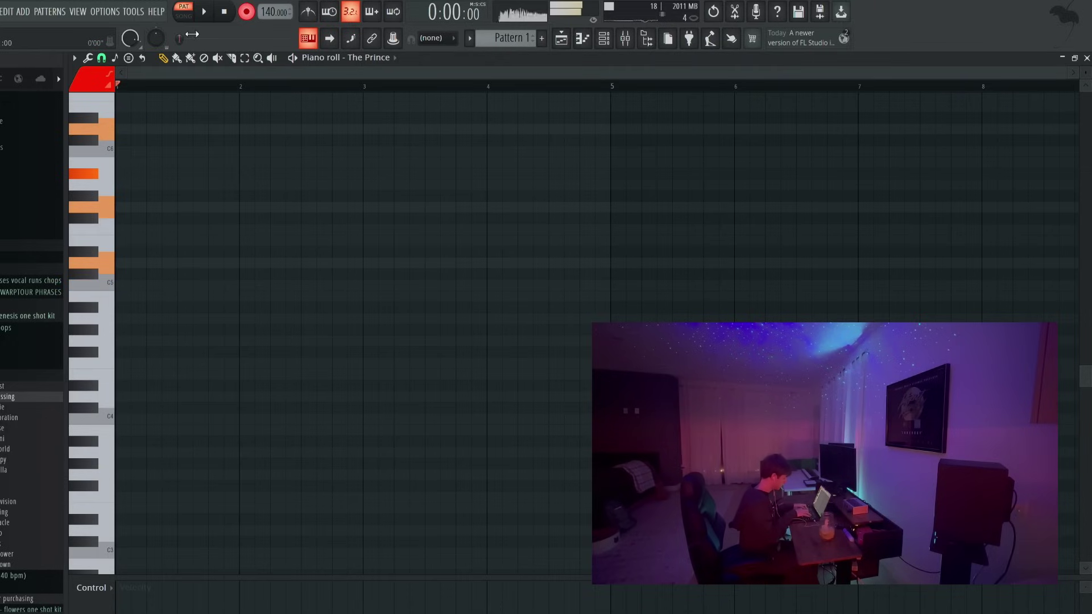
pyautogui.press('3')
pyautogui.press('t')
pyautogui.press('7')
pyautogui.press('i')
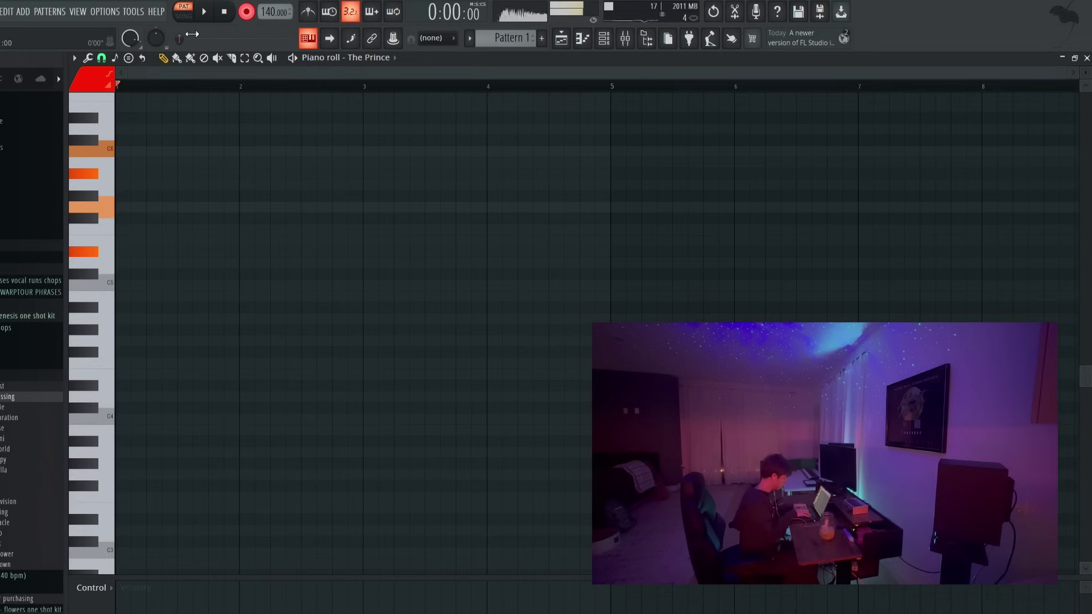
# Dump the recent score log of the improvised notes into the selected pattern.
pyautogui.click(127, 11)
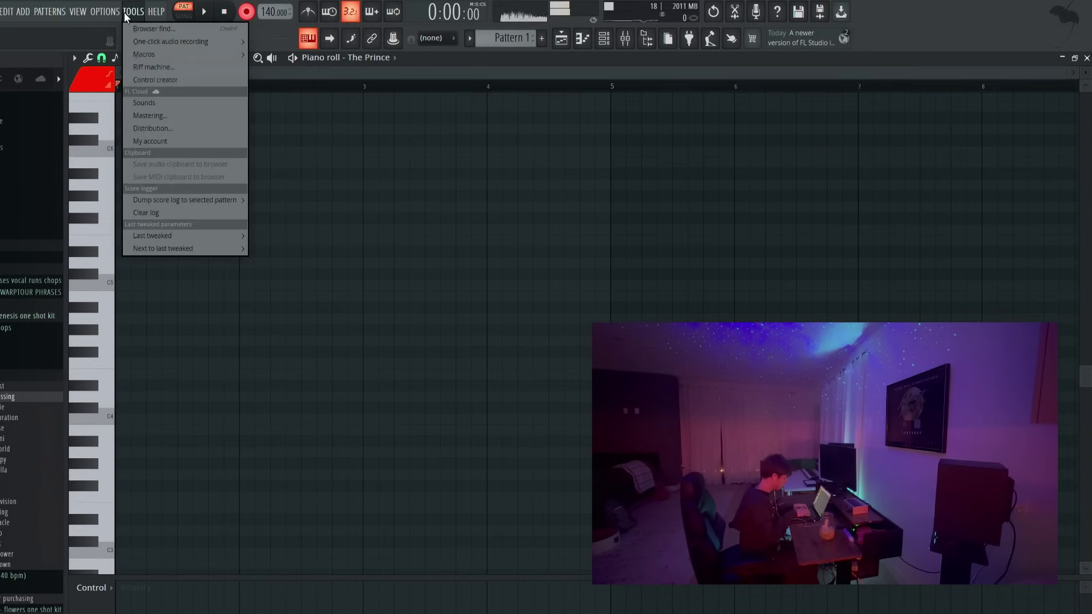
pyautogui.moveTo(234, 202)
pyautogui.click(281, 200)
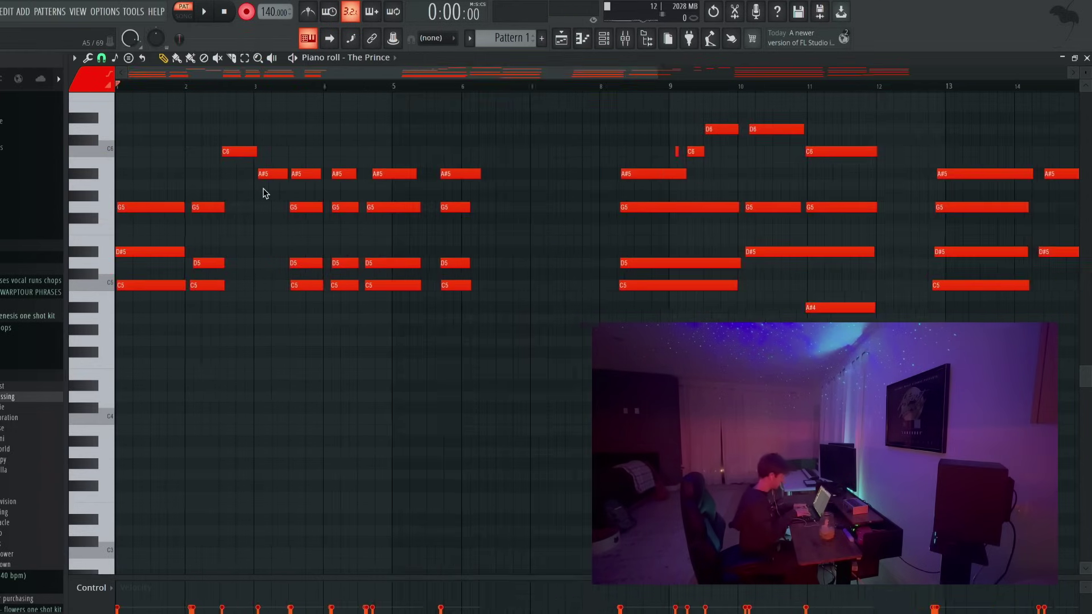
# Keep only the final three-chord phrase from bar 17, deleting all other notes, and place it at the start of bar 1.
pyautogui.moveTo(593, 112); pyautogui.dragTo(517, 303)
pyautogui.hotkey('ctrl', 'x')
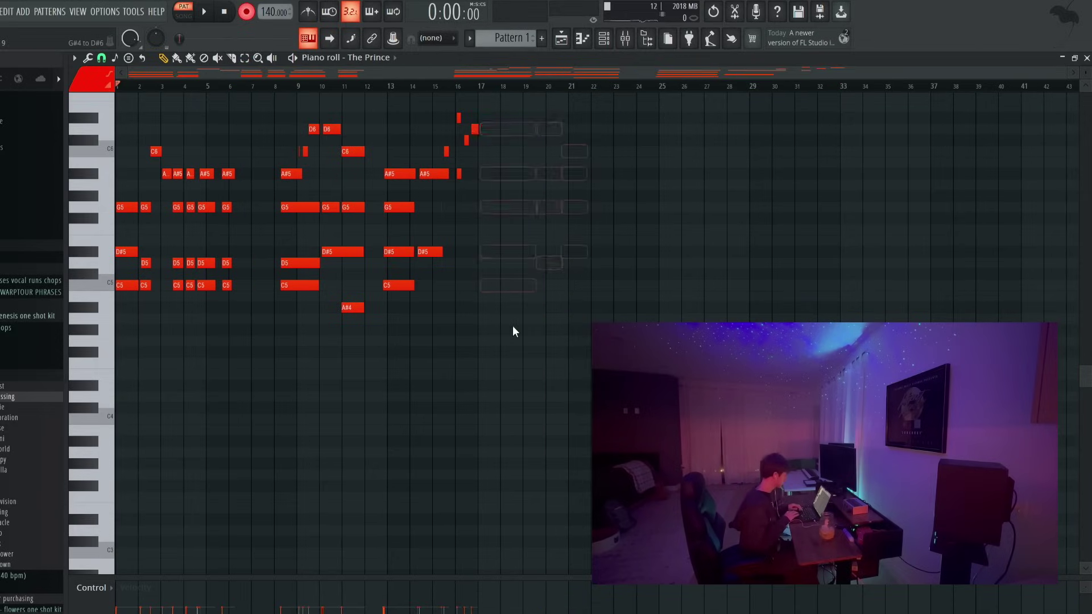
pyautogui.press('Delete')
pyautogui.hotkey('ctrl', 'v')
pyautogui.moveTo(154, 203); pyautogui.dragTo(134, 201)
pyautogui.scroll(3, 127, 202)
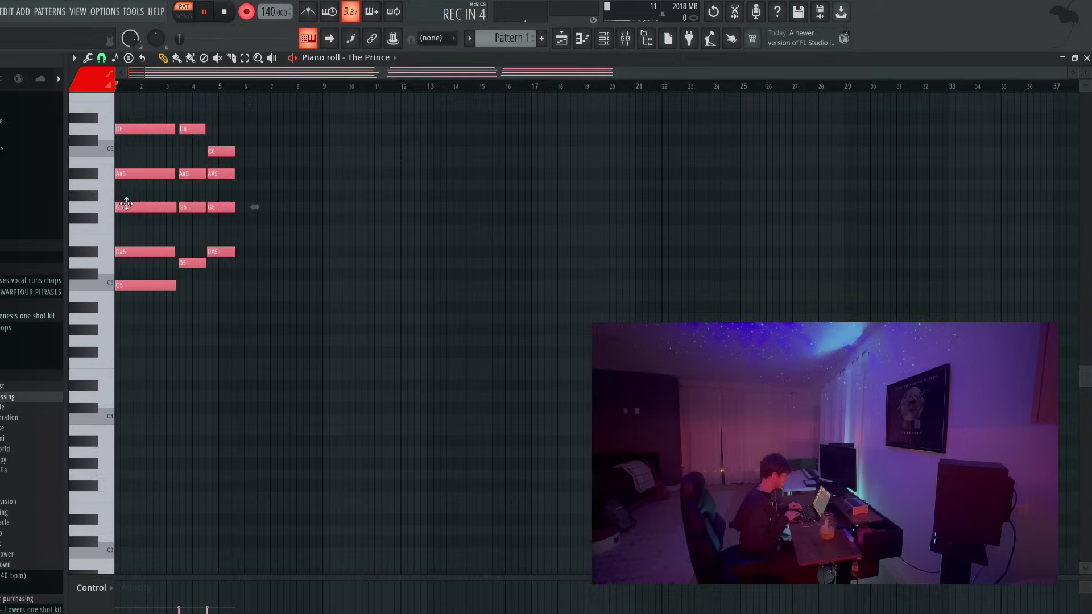
pyautogui.scroll(3, 162, 139)
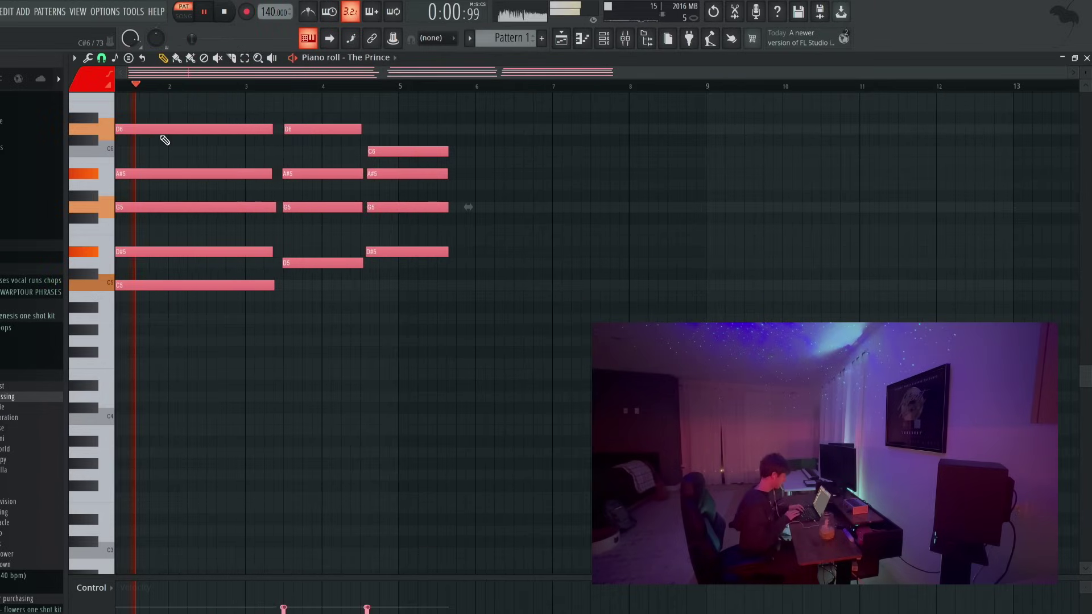
# Move the second and third chords earlier so the second chord starts at bar 3, and play the loop.
pyautogui.scroll(-1, 463, 178)
pyautogui.scroll(4, 386, 205)
pyautogui.moveTo(493, 307); pyautogui.dragTo(428, 313)
pyautogui.press('space')
pyautogui.press('space')
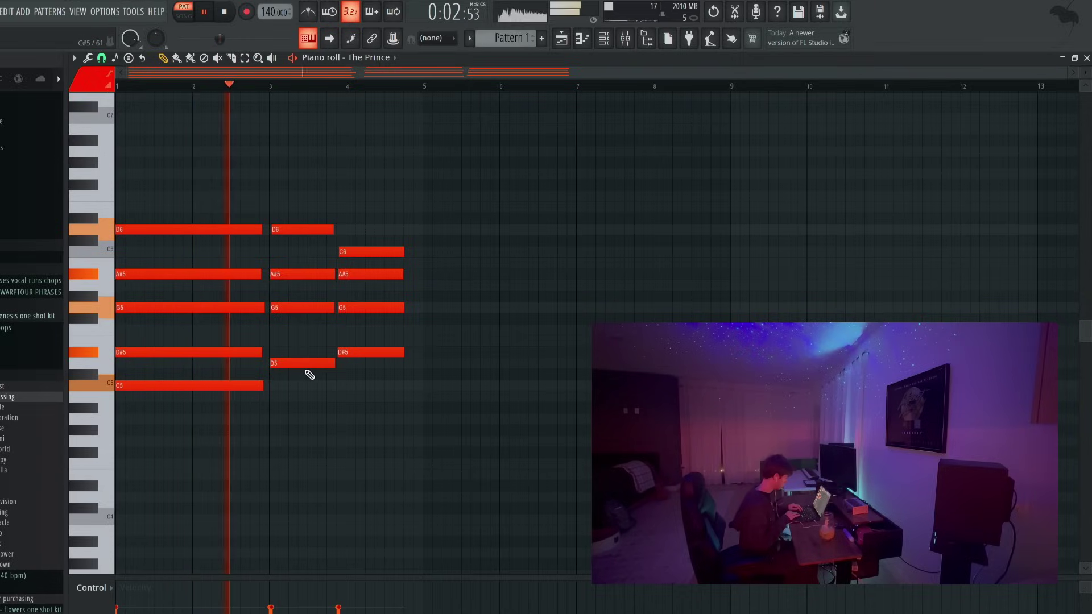
# Undo the quick quantize of the last two chords' start times and nudge both chords slightly earlier.
pyautogui.scroll(2, 280, 336)
pyautogui.scroll(2, 281, 336)
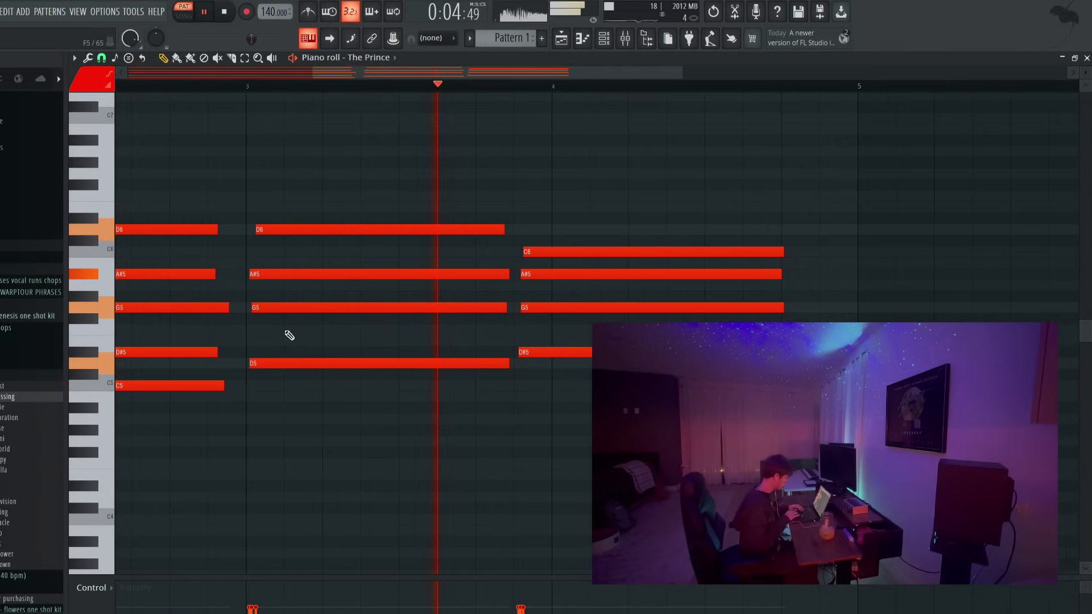
pyautogui.moveTo(431, 221); pyautogui.dragTo(653, 398)
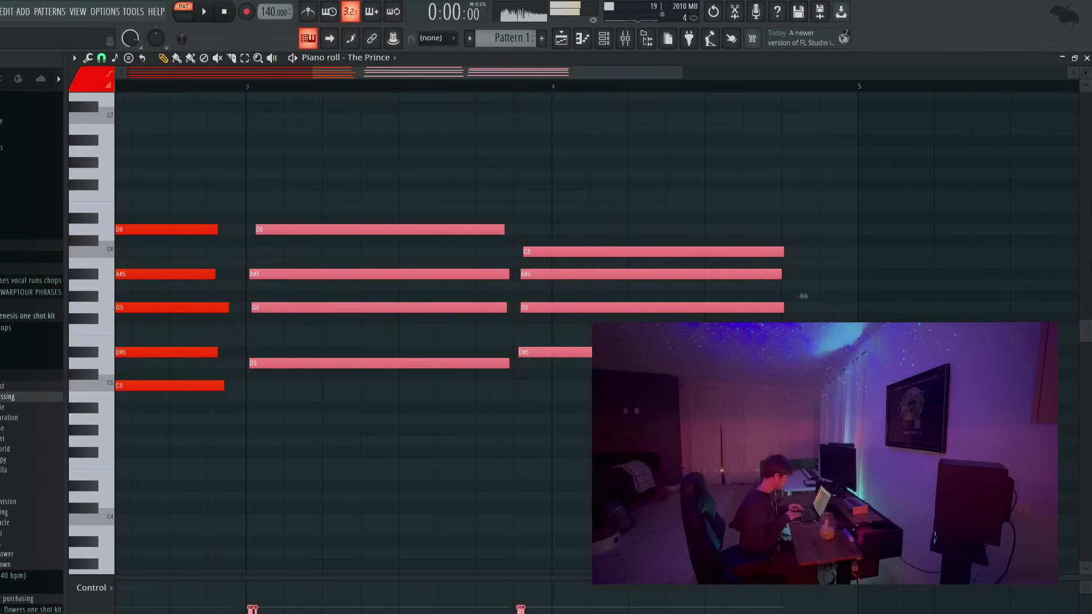
pyautogui.hscroll(1, 596, 333)
pyautogui.scroll(-3, 578, 365)
pyautogui.scroll(2, 578, 365)
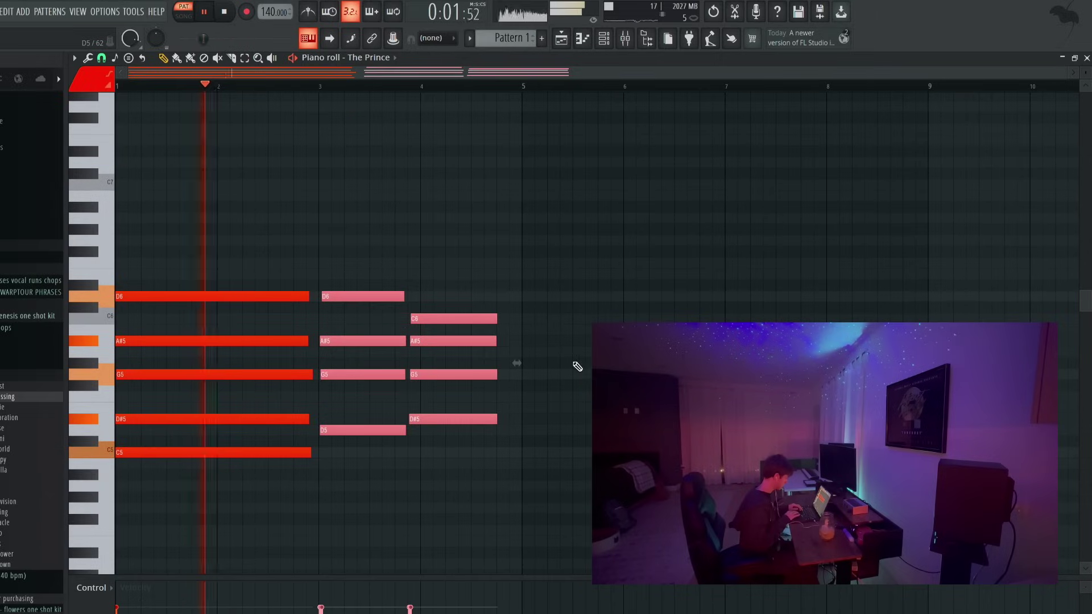
pyautogui.hotkey('ctrl', 'z')
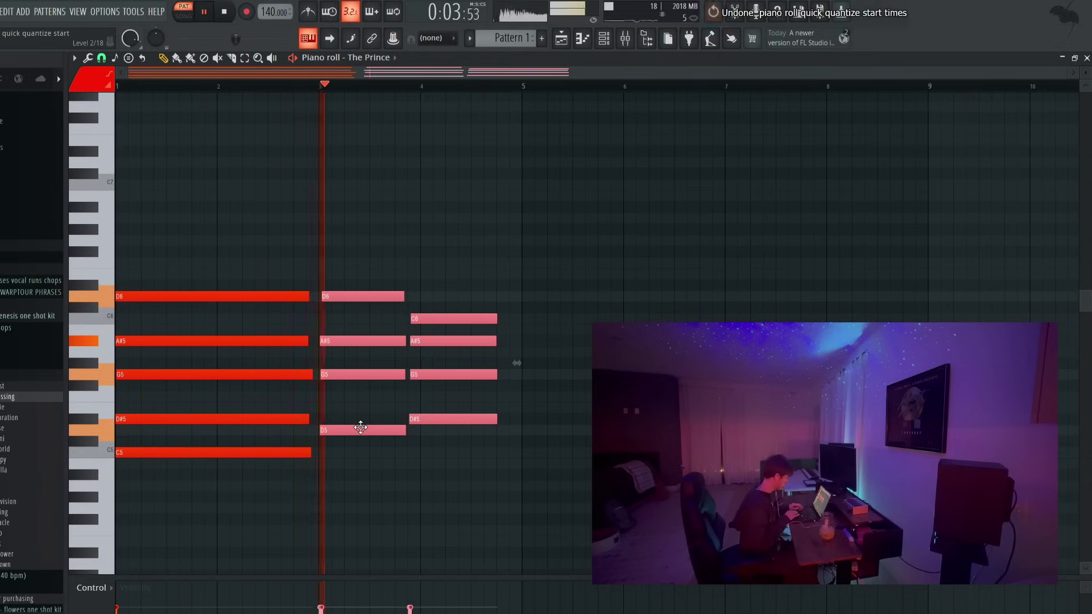
pyautogui.moveTo(361, 427); pyautogui.dragTo(359, 427)
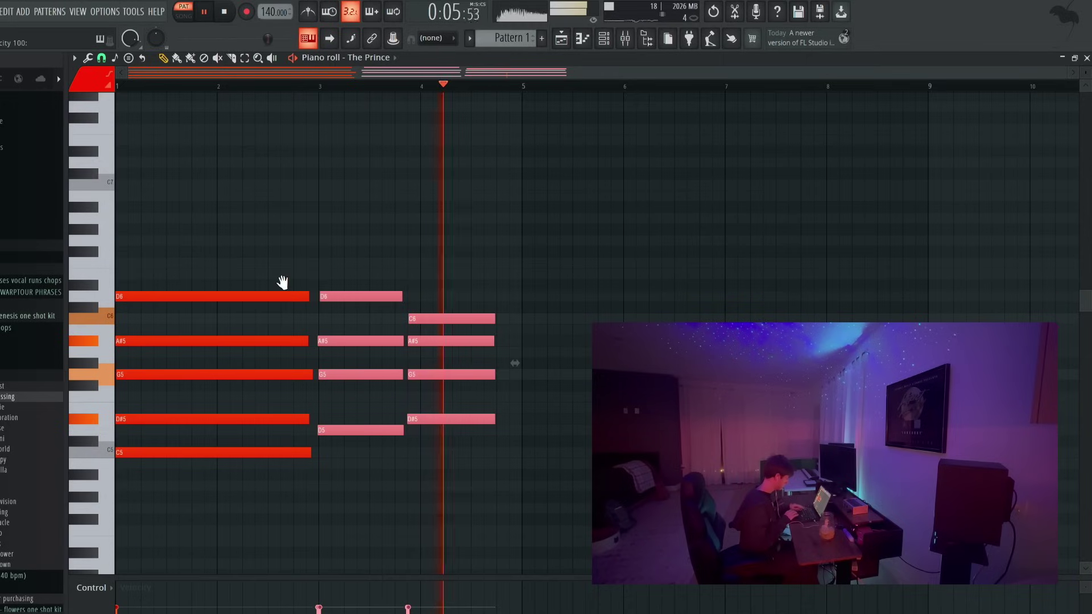
# Turn off typing keyboard note input and slice all notes of the first chord about three quarters through bar 1.
pyautogui.click(311, 40)
pyautogui.press('c')
pyautogui.moveTo(255, 234); pyautogui.dragTo(196, 503)
pyautogui.press('space')
pyautogui.press('space')
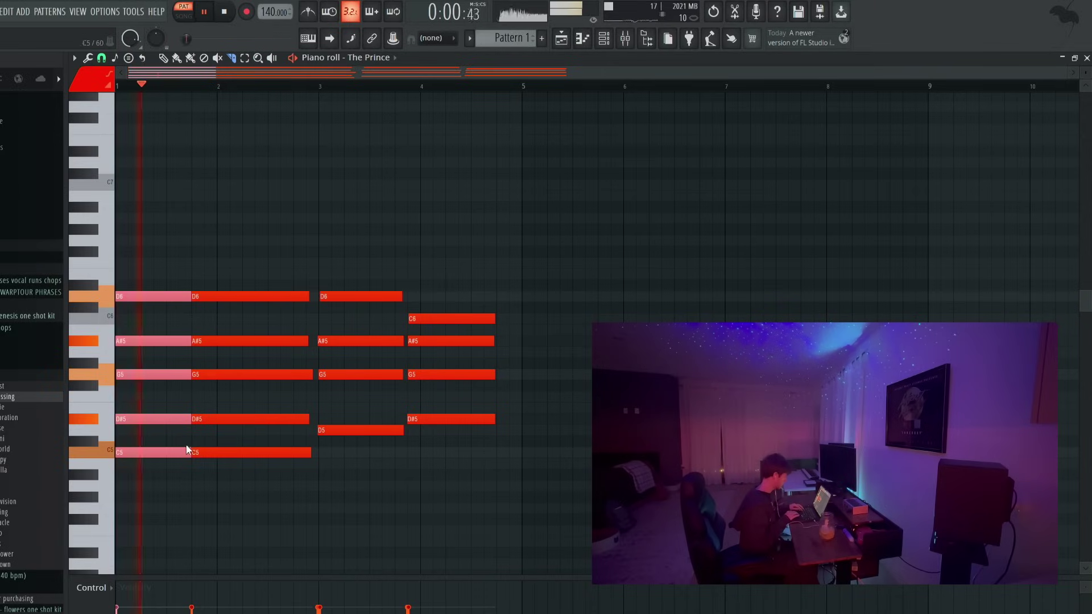
pyautogui.press('p')
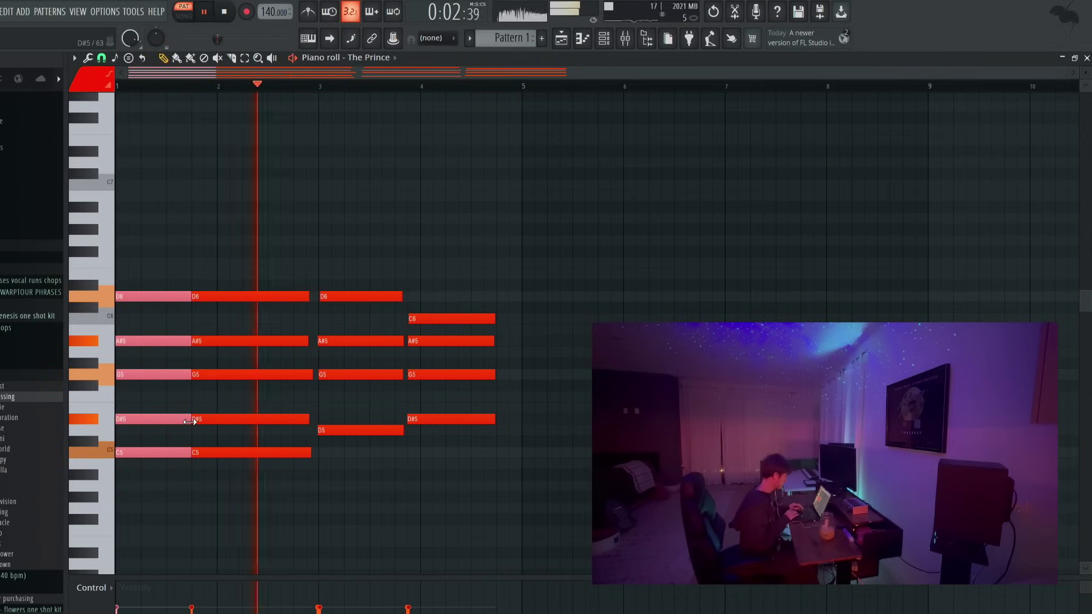
pyautogui.hotkey('ctrl', 'd')
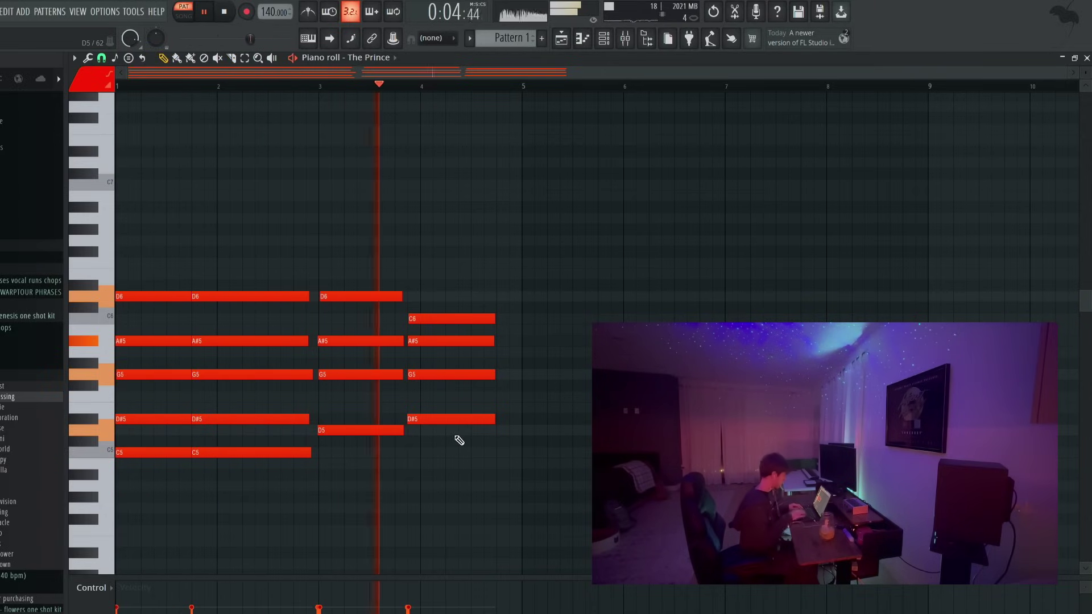
# Raise the A#5 notes of the sliced first chord an octave and try the same with its D#5 and C5 notes.
pyautogui.moveTo(190, 335); pyautogui.dragTo(247, 350)
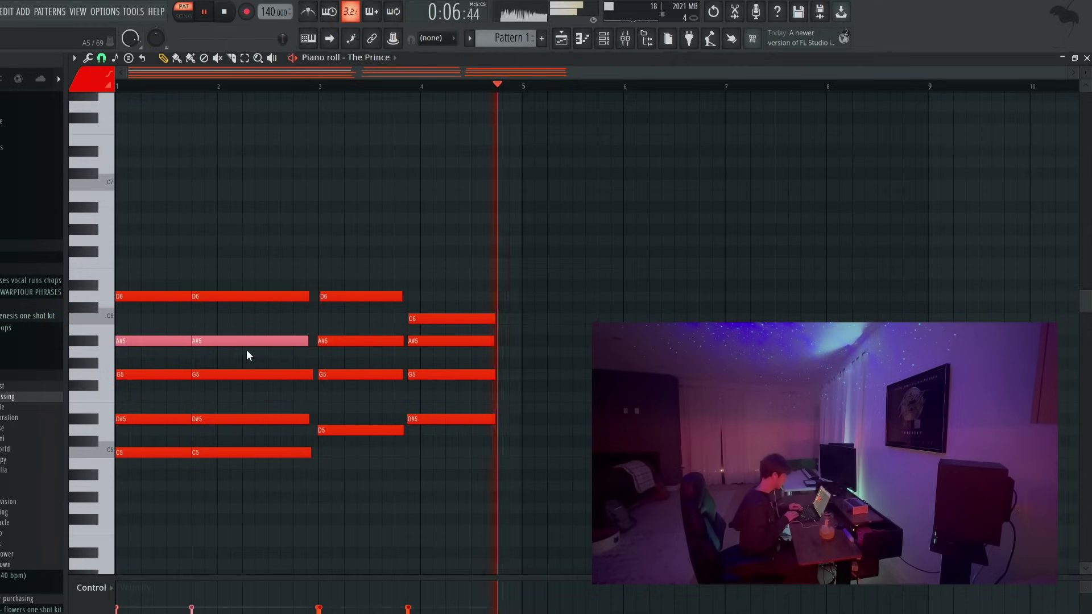
pyautogui.hotkey('ctrl', 'Up')
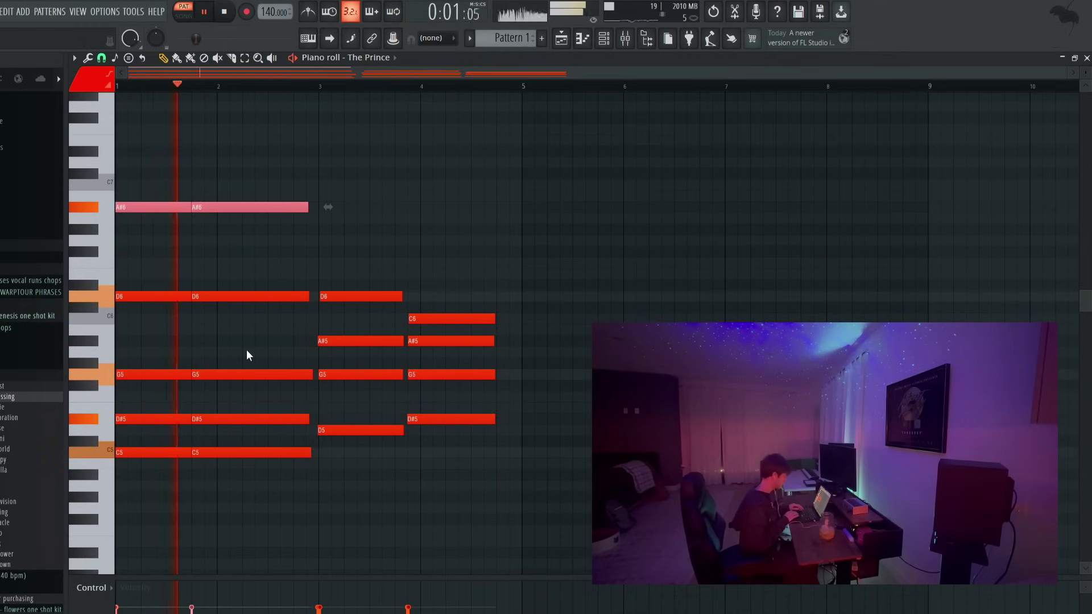
pyautogui.moveTo(238, 364); pyautogui.dragTo(134, 364)
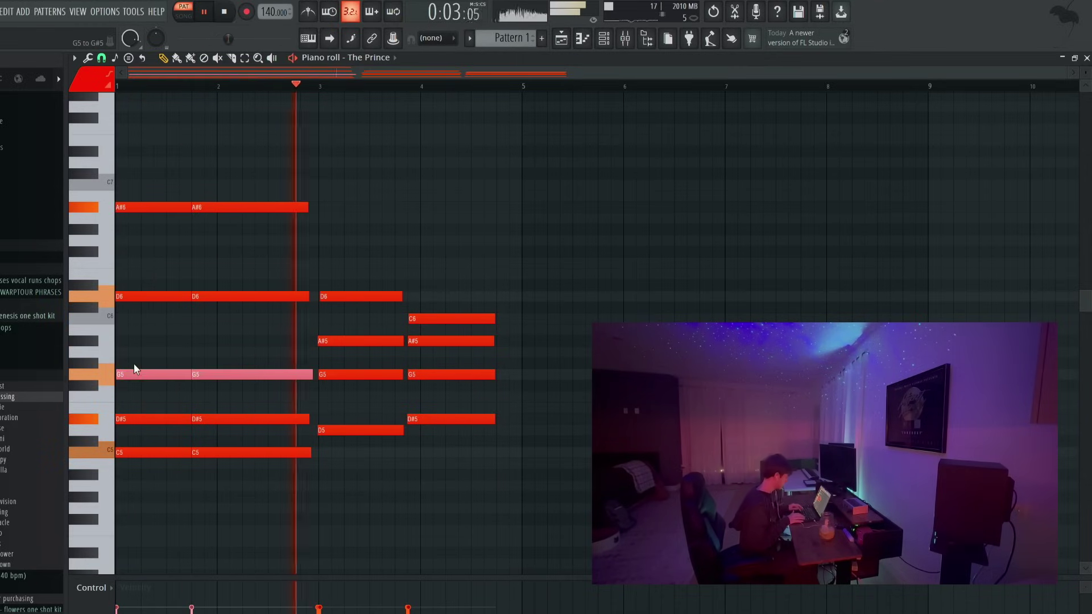
pyautogui.moveTo(216, 412); pyautogui.dragTo(96, 451)
pyautogui.hotkey('ctrl', 'Up')
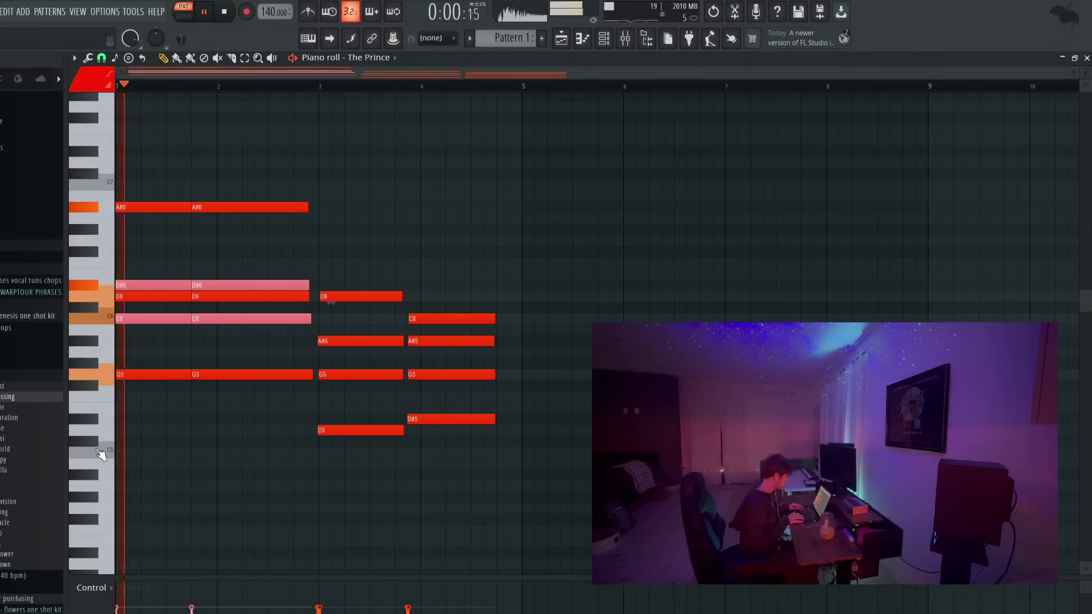
pyautogui.hotkey('ctrl', 'Down')
# Raise the D#5 notes of the sliced first chord to D#6, delete its D6 notes and play the loop.
pyautogui.moveTo(230, 414); pyautogui.dragTo(97, 431)
pyautogui.hotkey('ctrl', 'Up')
pyautogui.press('space')
pyautogui.rightClick(183, 296)
pyautogui.rightClick(238, 299)
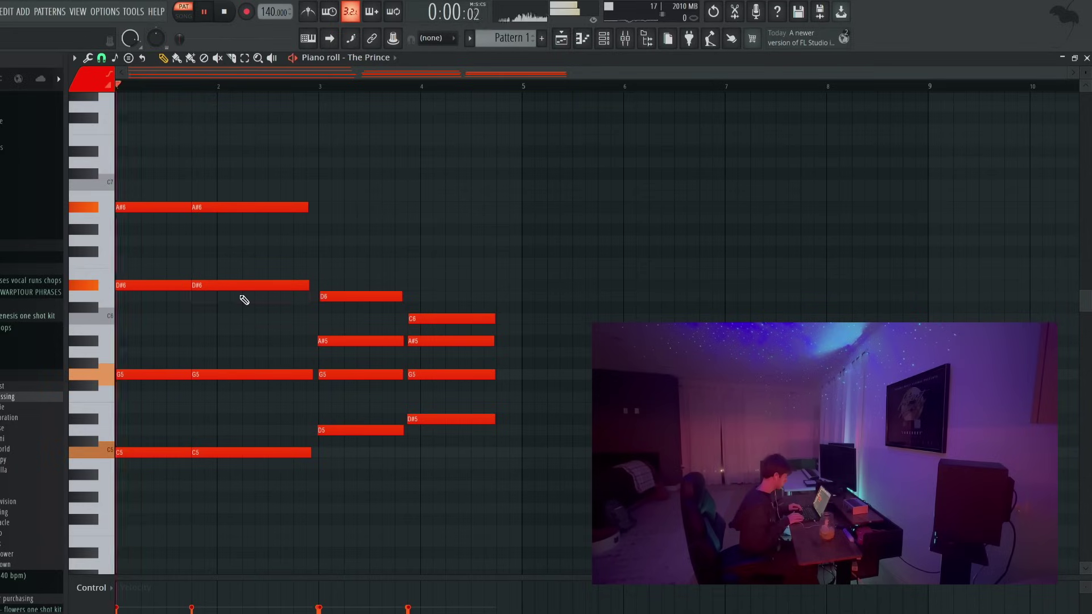
pyautogui.press('space')
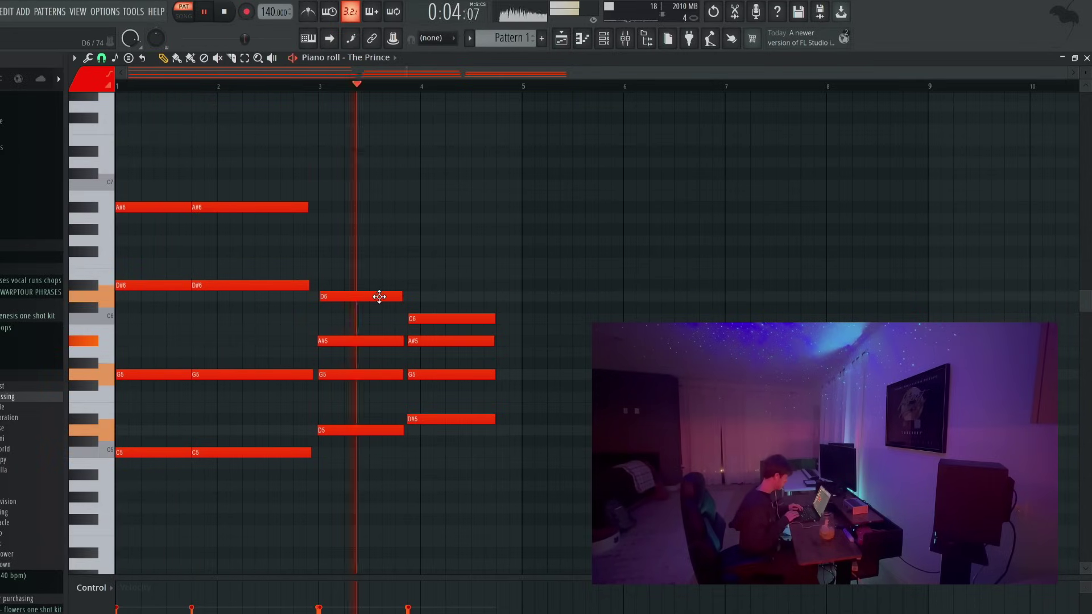
# Lower the A#6 notes of the sliced first chord by one octave and clear the note selection.
pyautogui.moveTo(326, 206); pyautogui.dragTo(113, 224)
pyautogui.hotkey('ctrl', 'Down')
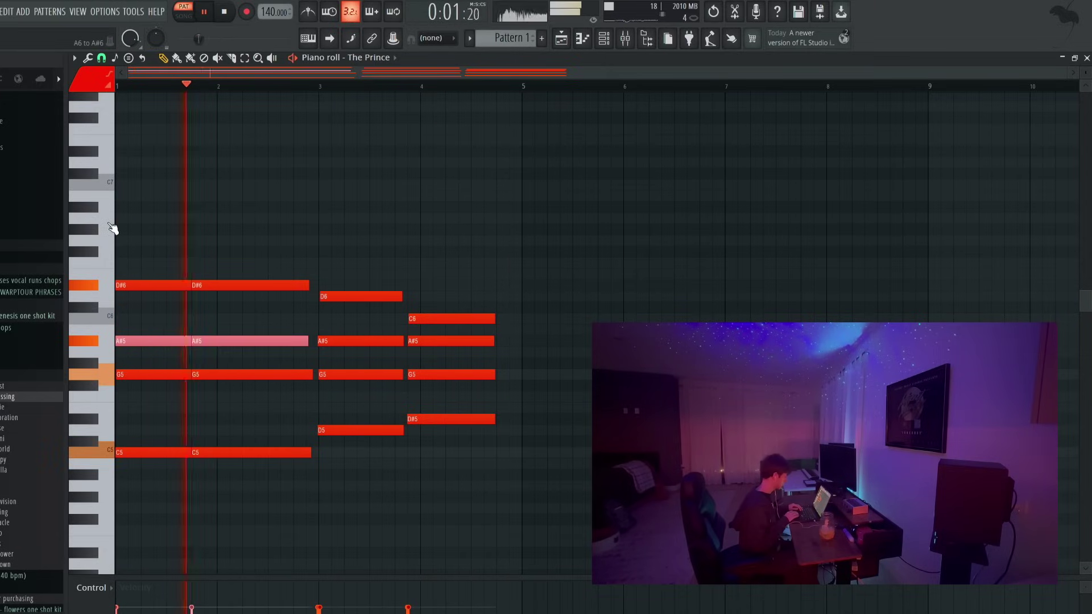
pyautogui.hotkey('ctrl', 'd')
# Close the piano roll and clone The Prince channel in the channel rack.
pyautogui.press('F7')
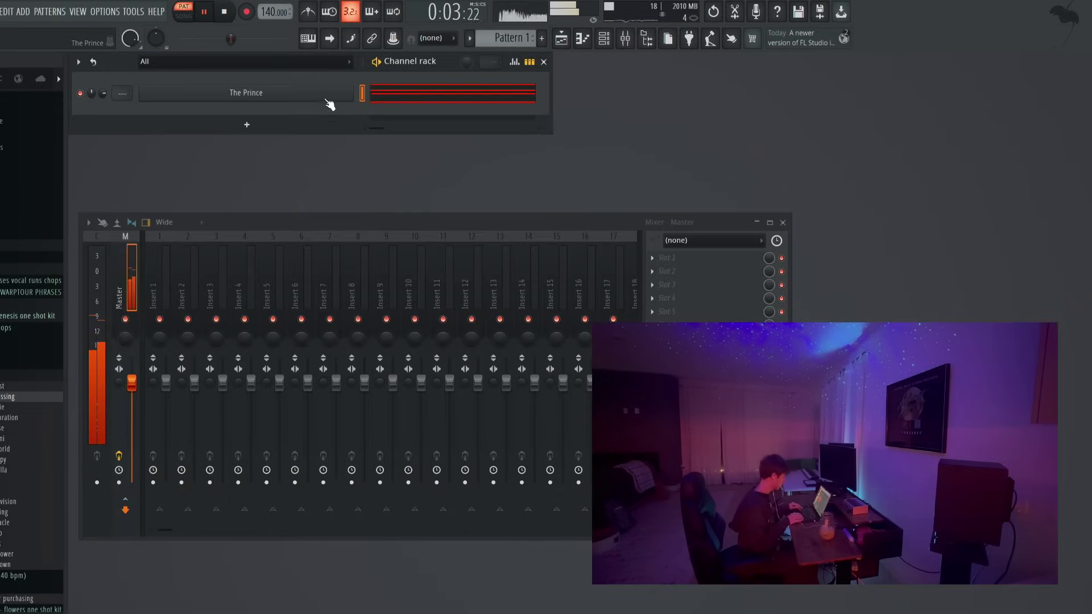
pyautogui.rightClick(330, 104)
pyautogui.click(387, 220)
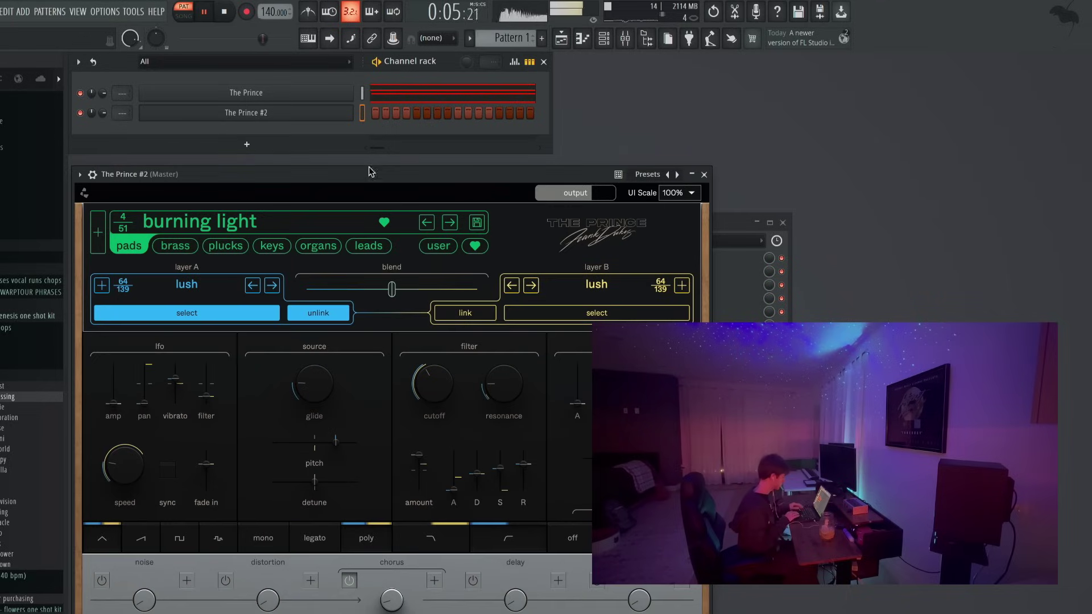
# Load the candle glow pads preset in the cloned Prince channel and copy the chord notes into it.
pyautogui.click(449, 222)
pyautogui.click(450, 223)
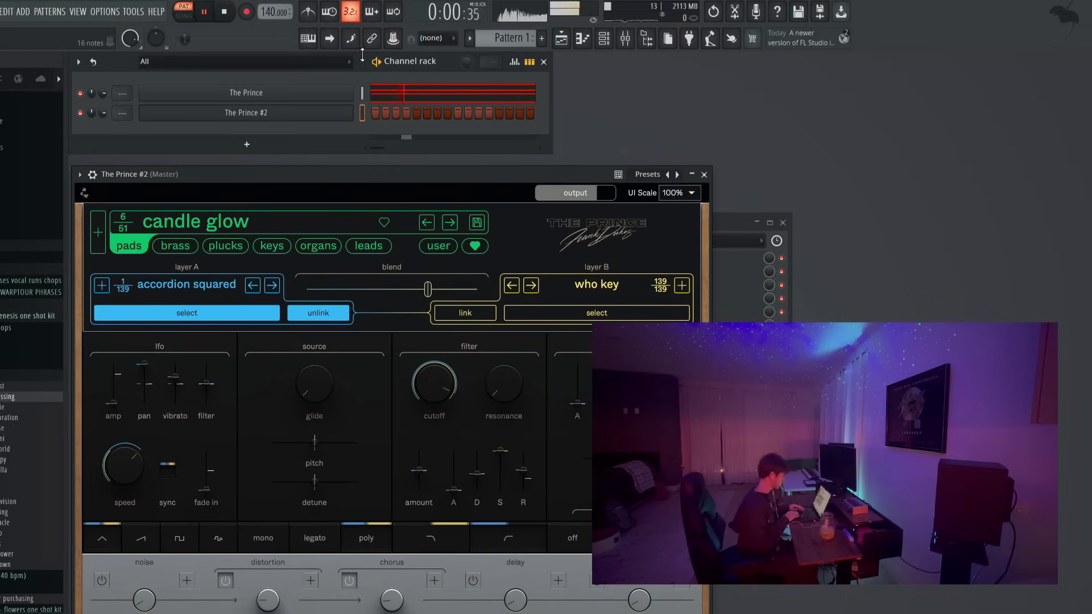
pyautogui.click(364, 113)
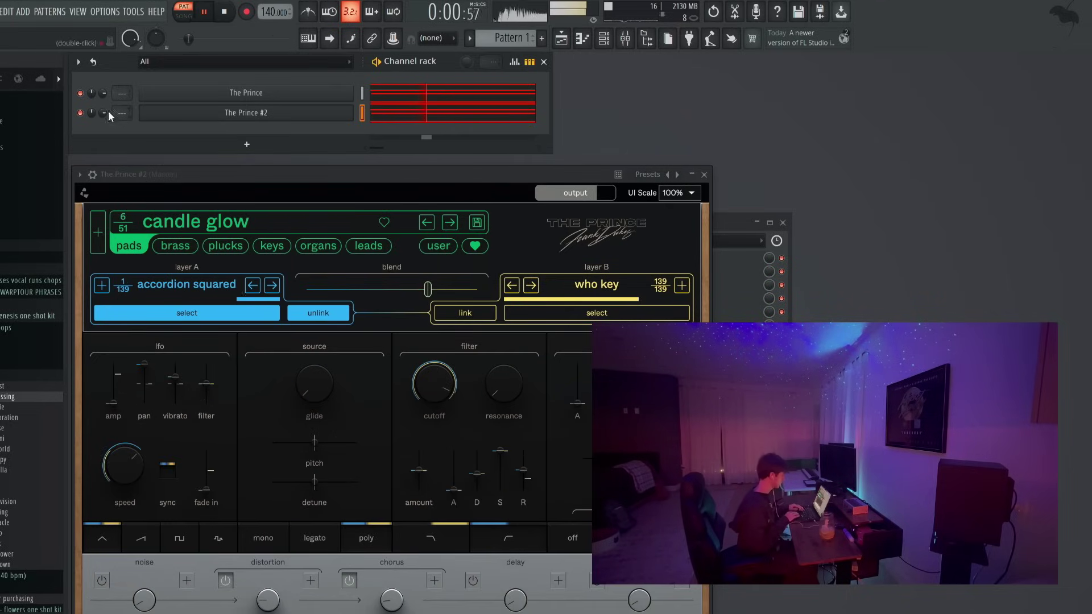
# Close the synth window and insert another instance of The Prince as a new channel.
pyautogui.click(373, 172)
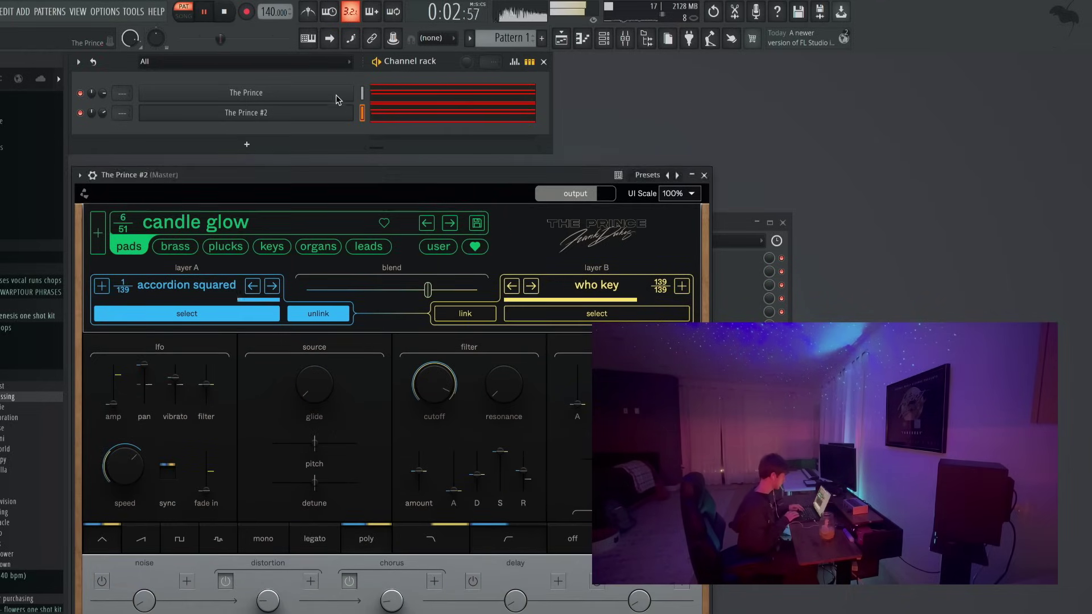
pyautogui.press('Escape')
pyautogui.rightClick(328, 97)
pyautogui.moveTo(393, 186)
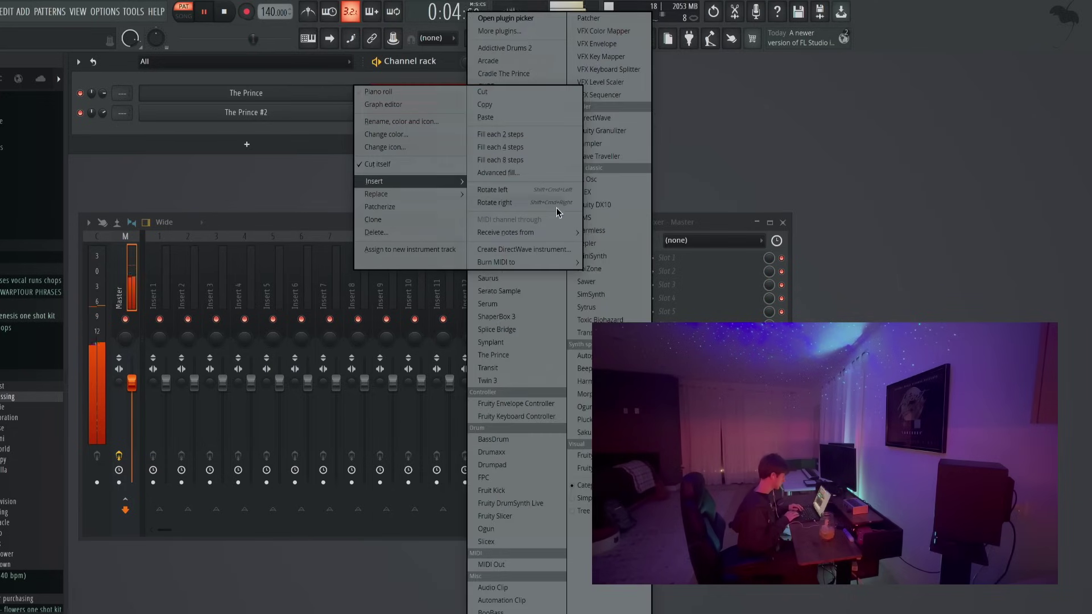
pyautogui.click(509, 355)
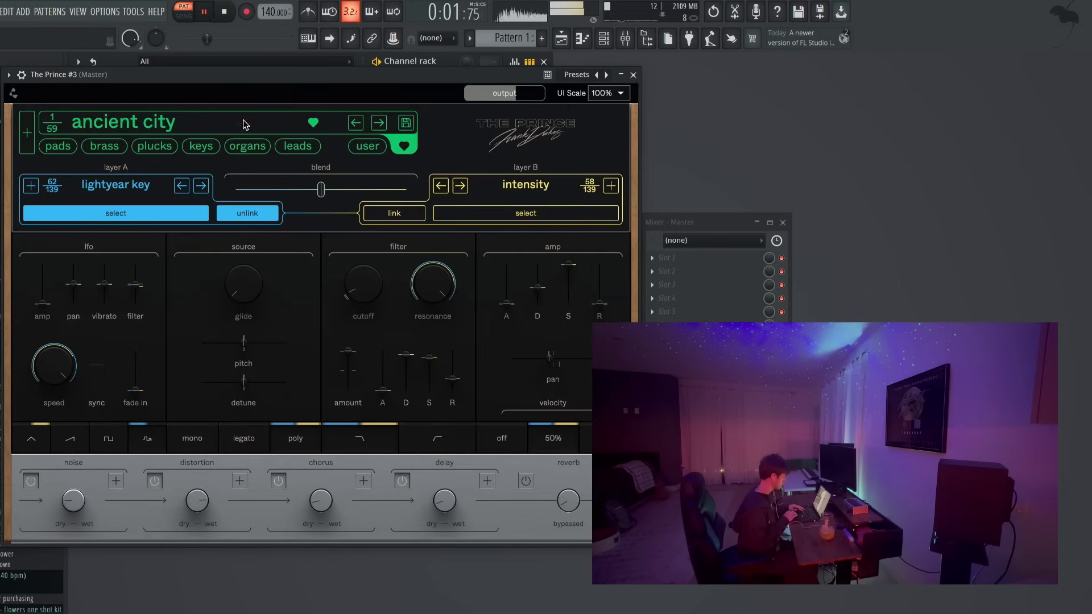
# Turn on keyboard note input, audition the leads presets in the new Prince channel and load bolt parade.
pyautogui.click(297, 147)
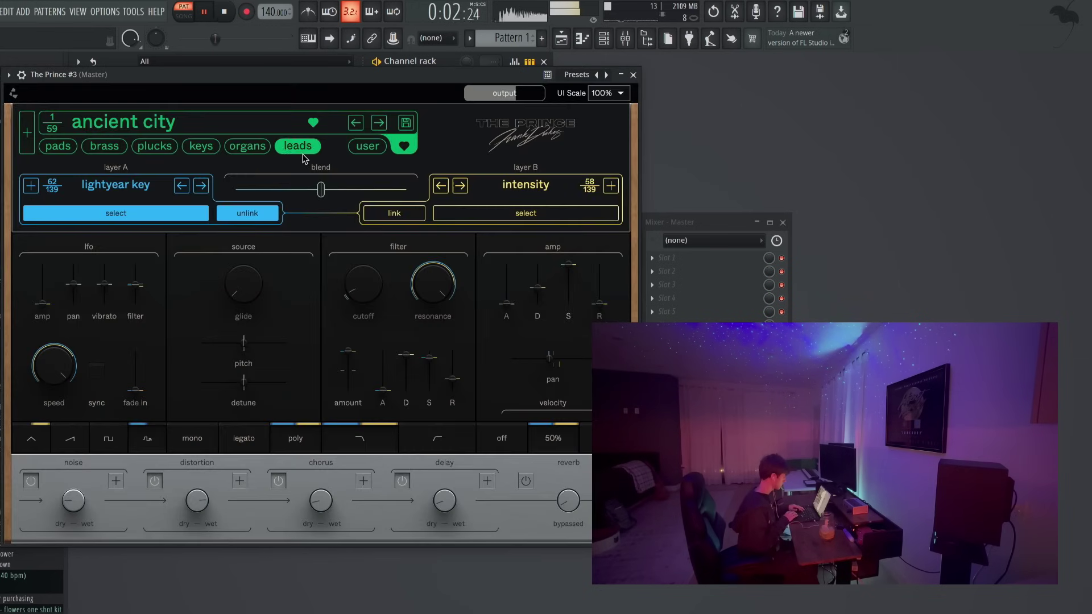
pyautogui.click(308, 41)
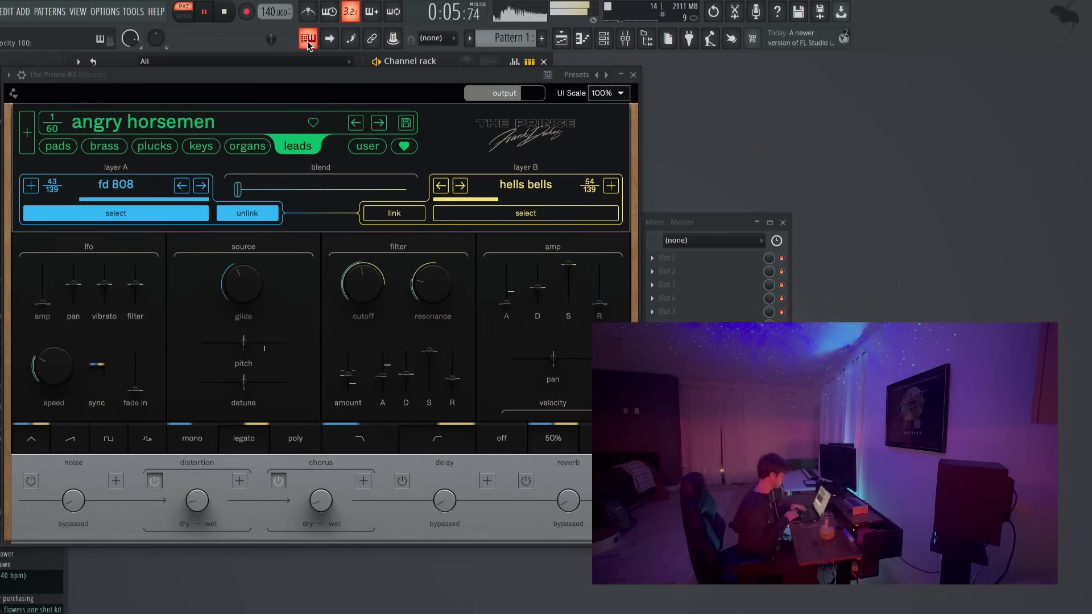
pyautogui.click(381, 125)
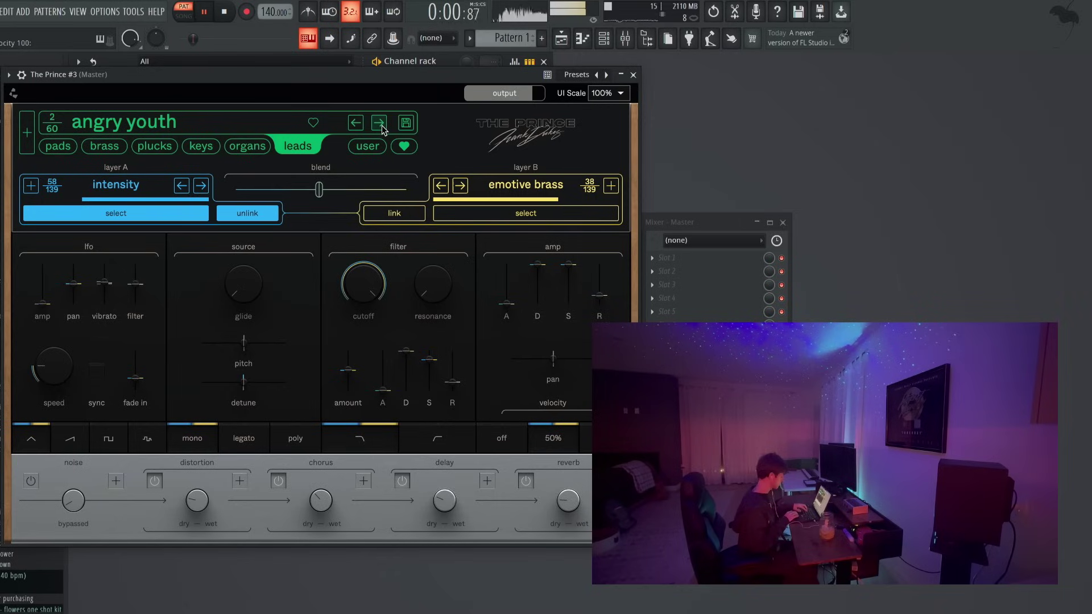
pyautogui.click(381, 125)
pyautogui.click(381, 125)
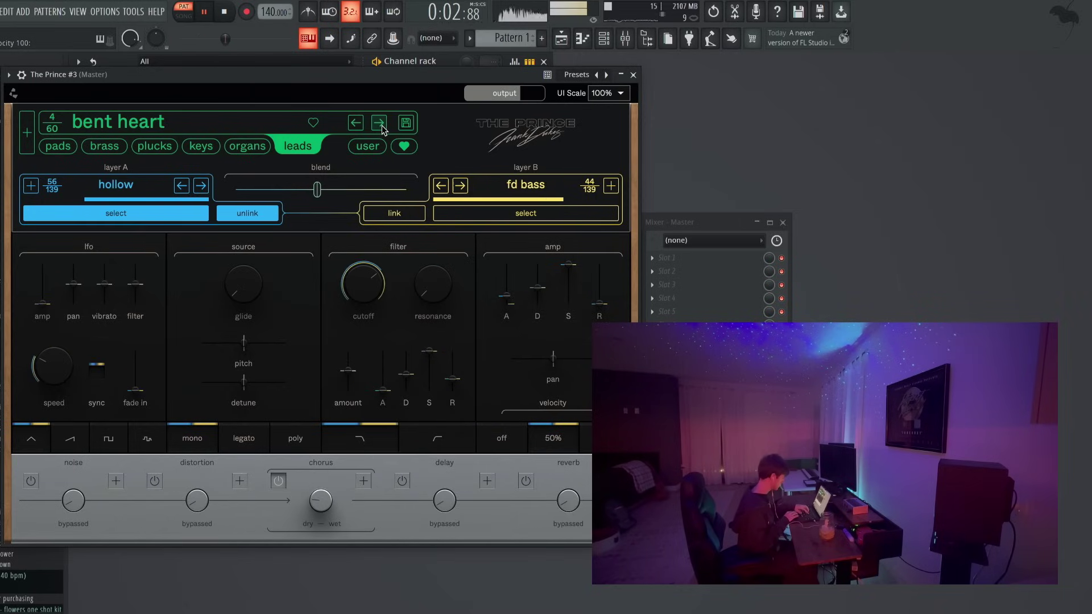
pyautogui.click(381, 125)
pyautogui.click(381, 126)
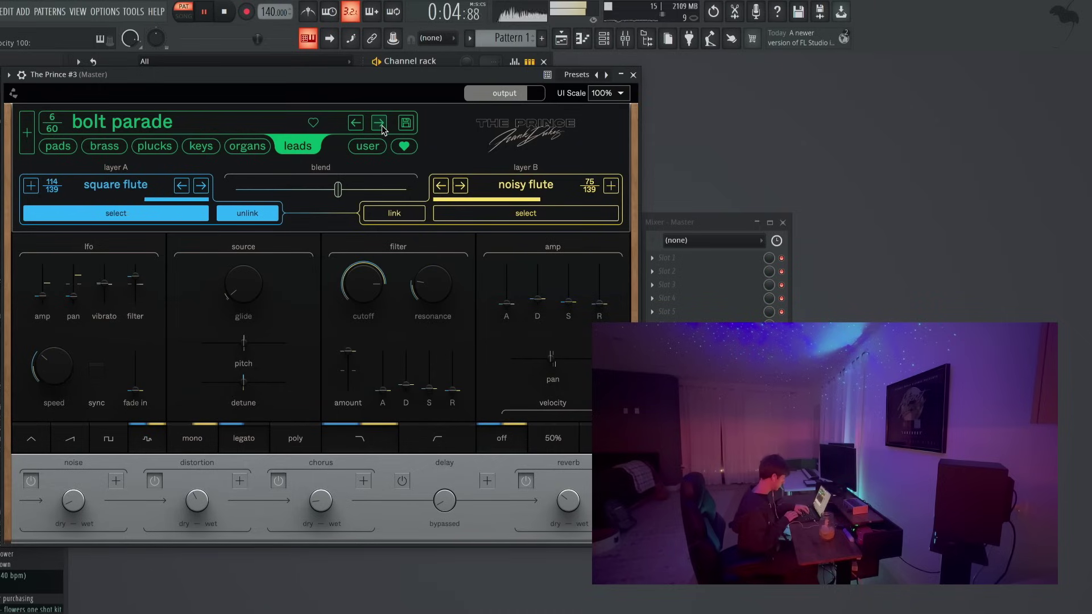
pyautogui.click(381, 125)
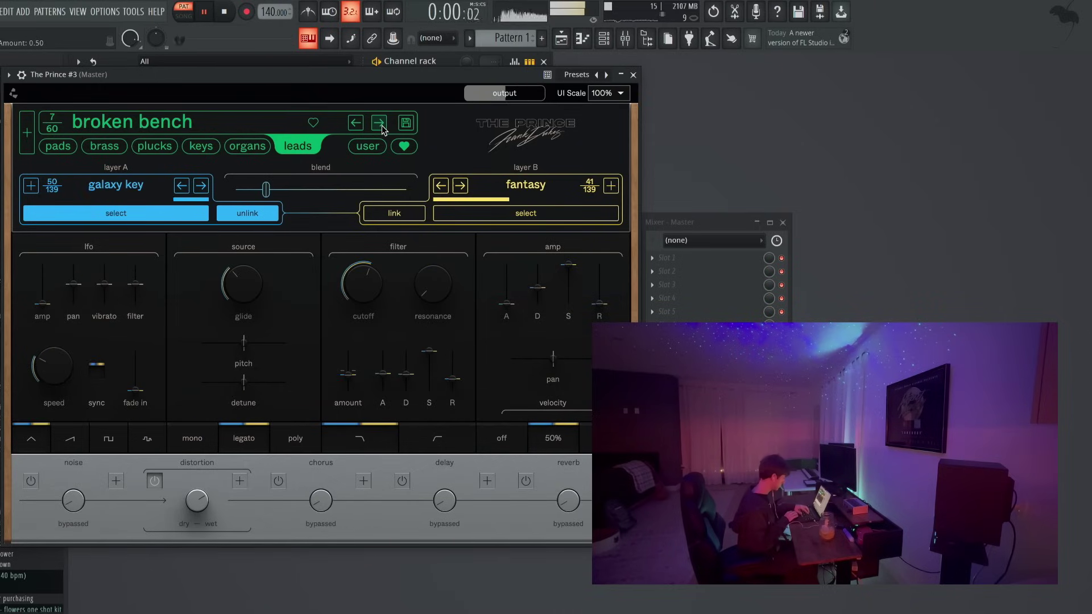
pyautogui.click(362, 124)
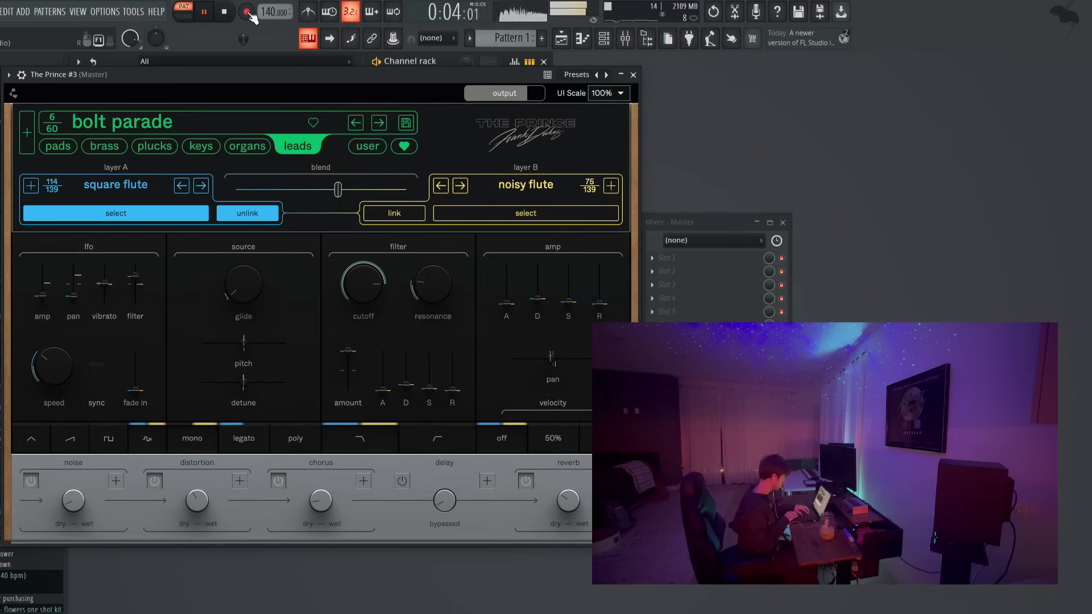
# Record a short A#5 lead note in bar 4 with The Prince #3 and close its window.
pyautogui.click(248, 13)
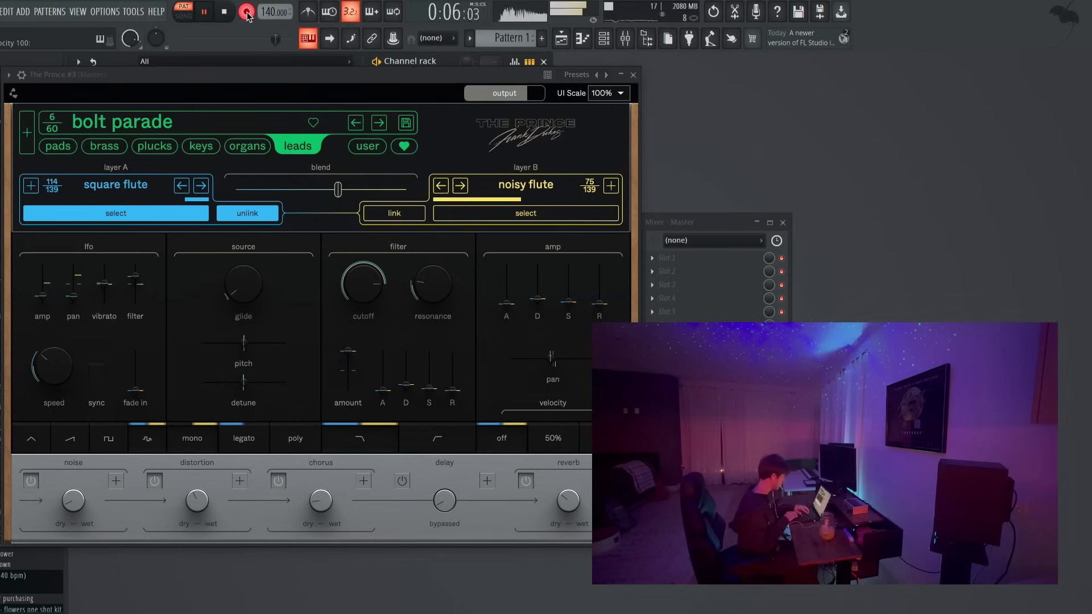
pyautogui.click(633, 74)
pyautogui.click(246, 12)
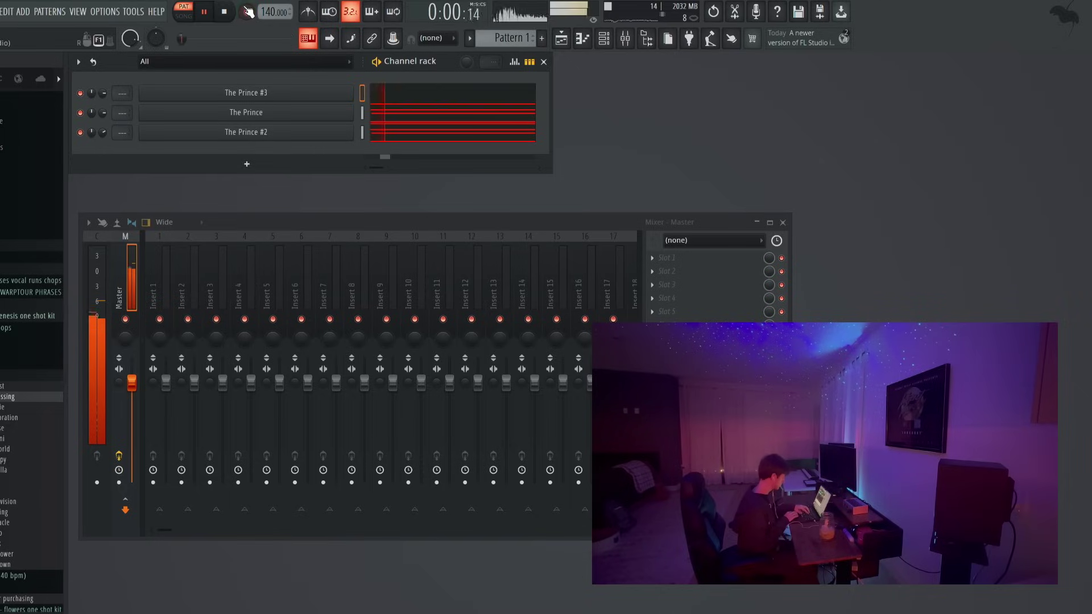
# Try to clone the recorded A#5 note to an earlier position, undo it and close the piano roll.
pyautogui.click(419, 95)
pyautogui.hotkey('ctrl', 'a')
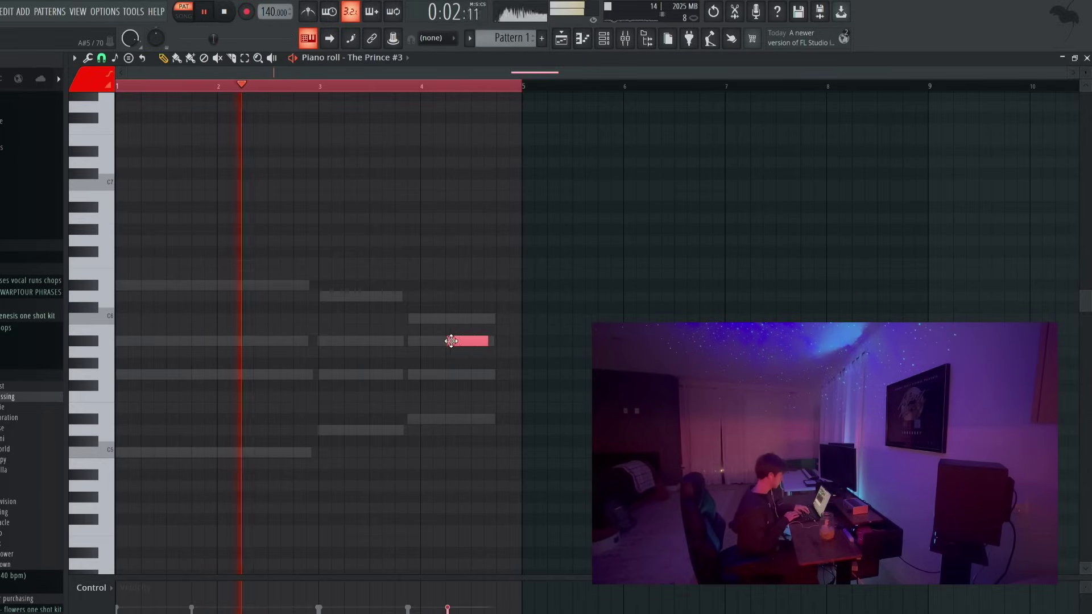
pyautogui.moveTo(472, 341)
pyautogui.keyDown('shift'); pyautogui.mouseDown()
pyautogui.moveTo(307, 351)
pyautogui.moveTo(398, 353)
pyautogui.mouseUp(); pyautogui.keyUp('shift')
pyautogui.hotkey('ctrl', 'z')
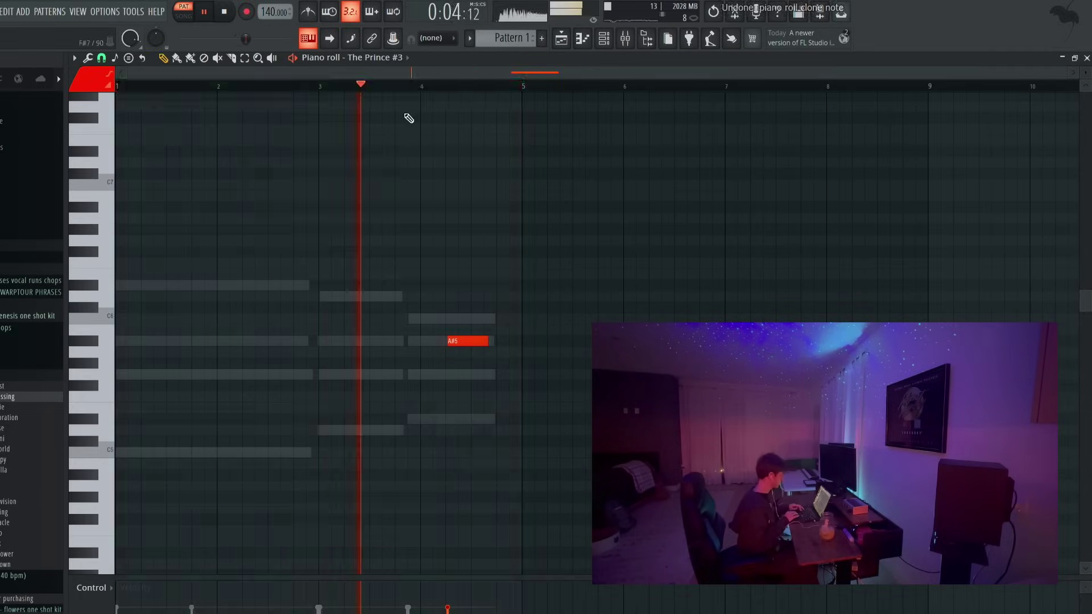
pyautogui.press('Escape')
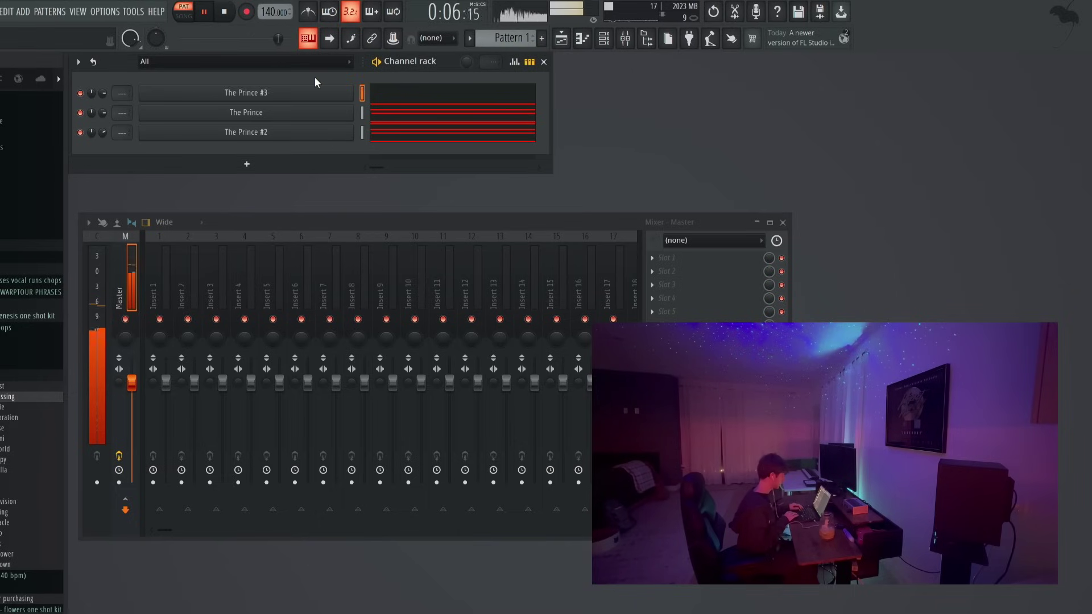
# Clone The Prince #3 channel and open the clone's synth window.
pyautogui.rightClick(352, 91)
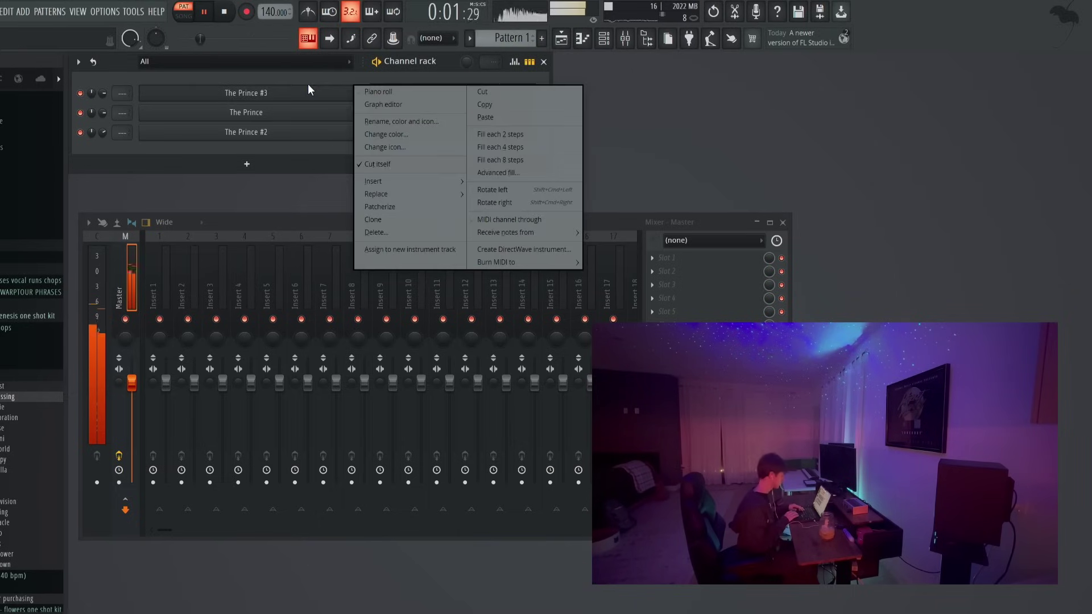
pyautogui.click(377, 219)
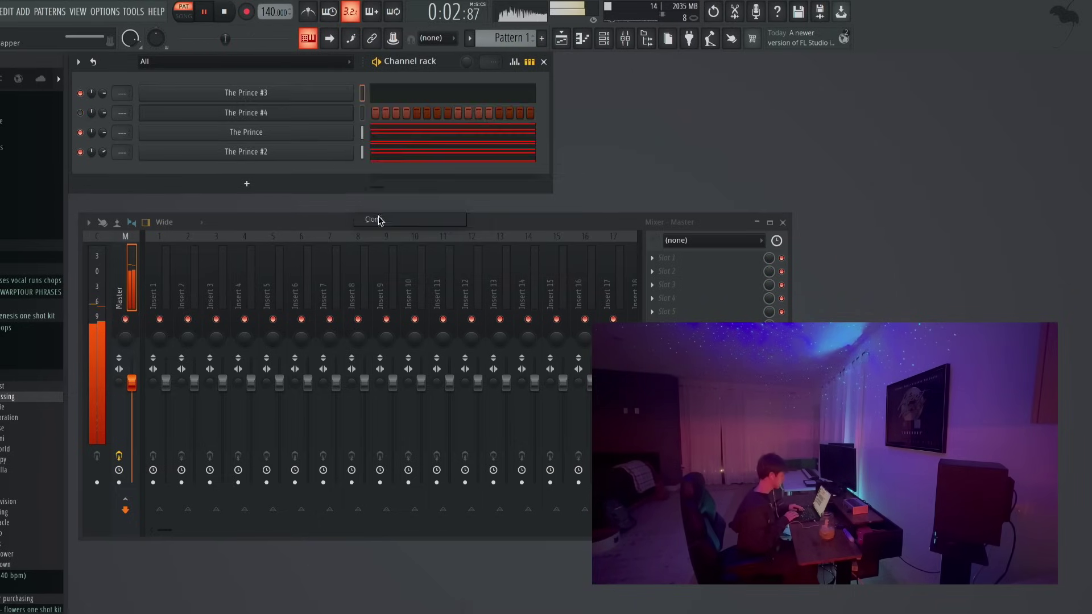
pyautogui.click(344, 111)
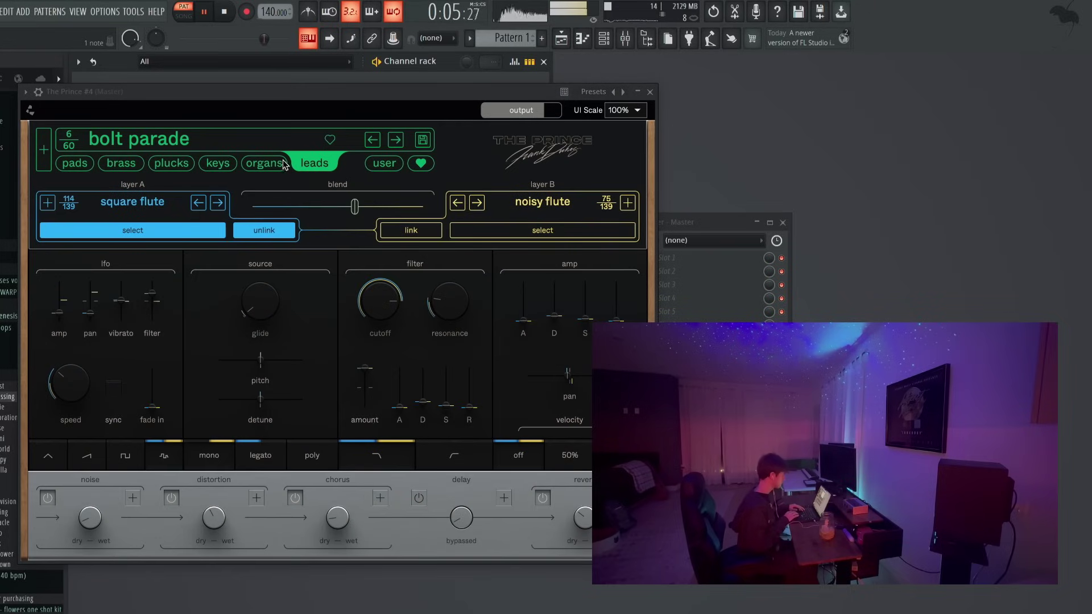
# Audition the keys presets in The Prince #4, load cruel system and close the synth window.
pyautogui.click(218, 163)
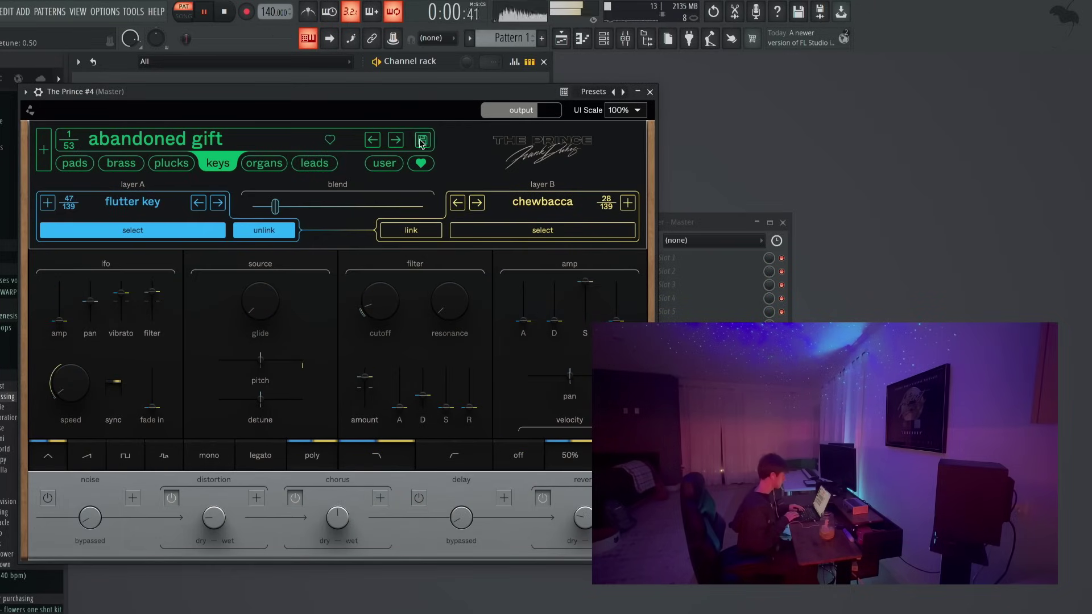
pyautogui.click(396, 141)
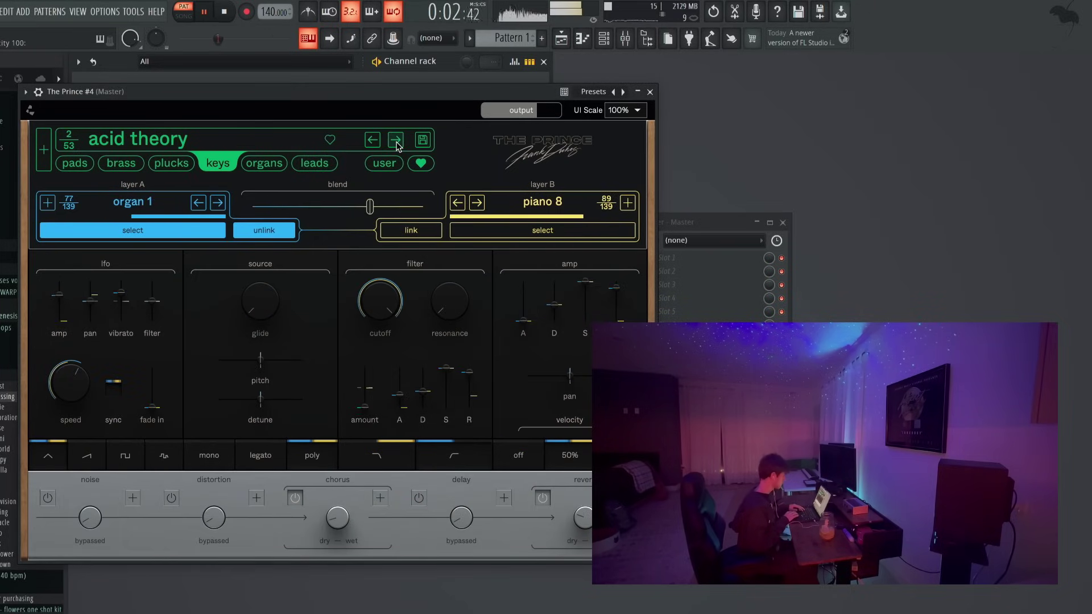
pyautogui.click(396, 142)
pyautogui.click(396, 142)
pyautogui.click(396, 143)
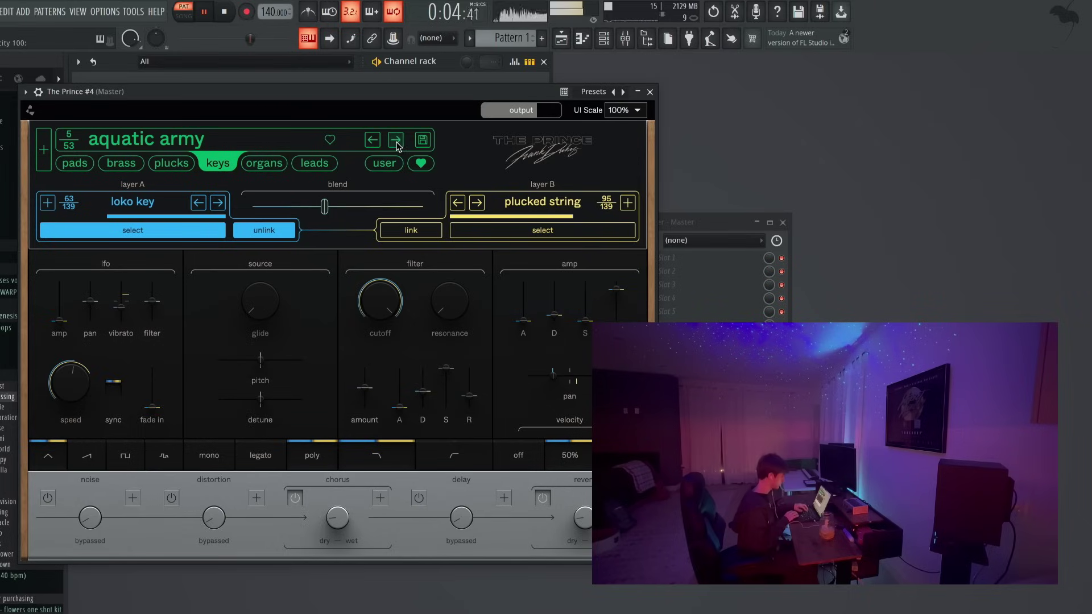
pyautogui.click(396, 143)
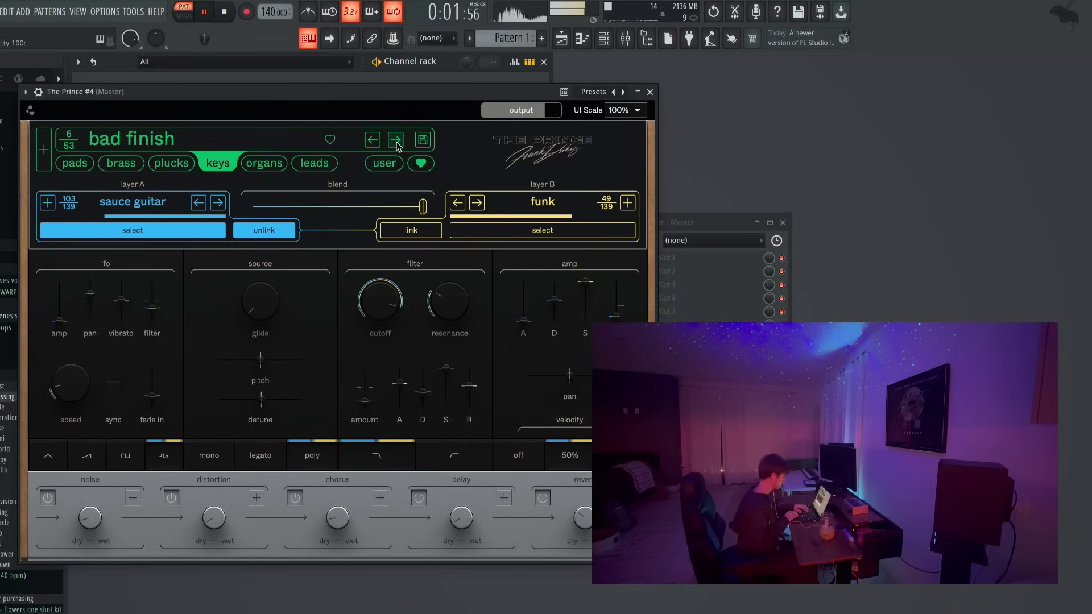
pyautogui.click(396, 142)
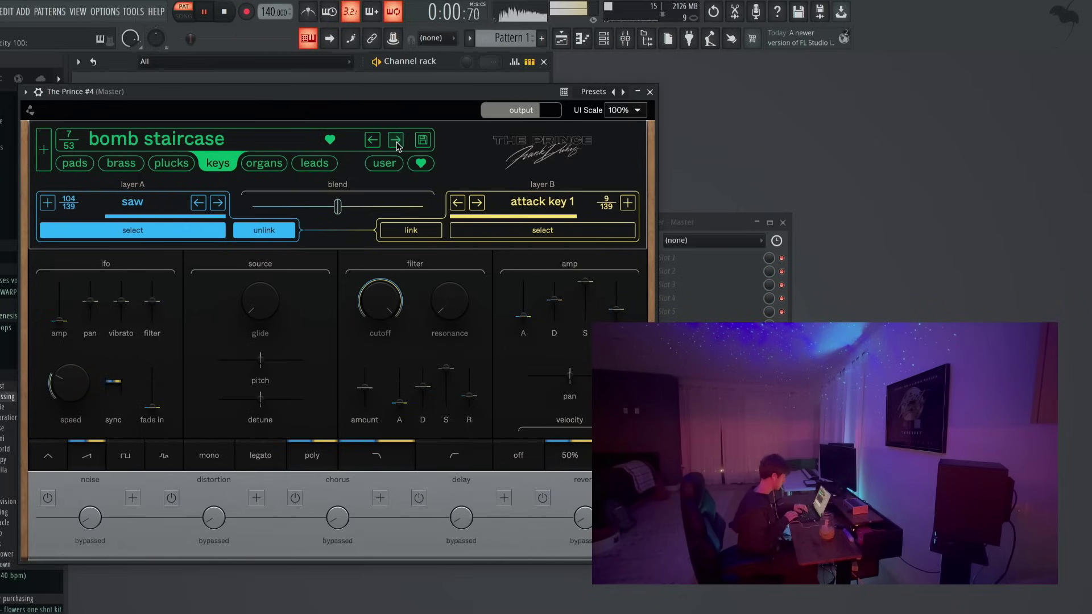
pyautogui.click(396, 142)
pyautogui.click(373, 141)
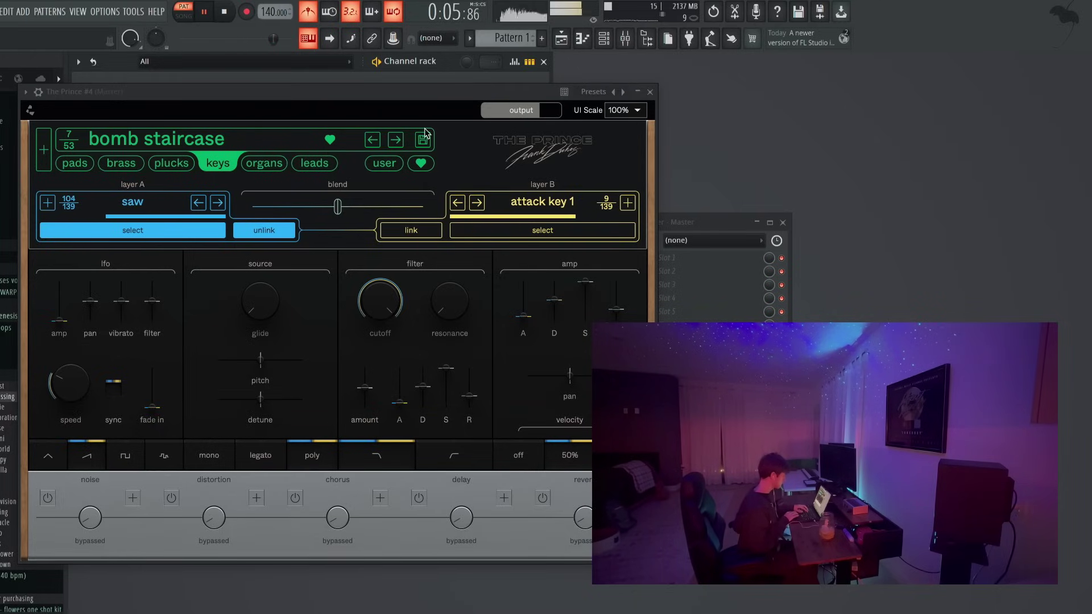
pyautogui.click(398, 141)
pyautogui.click(398, 140)
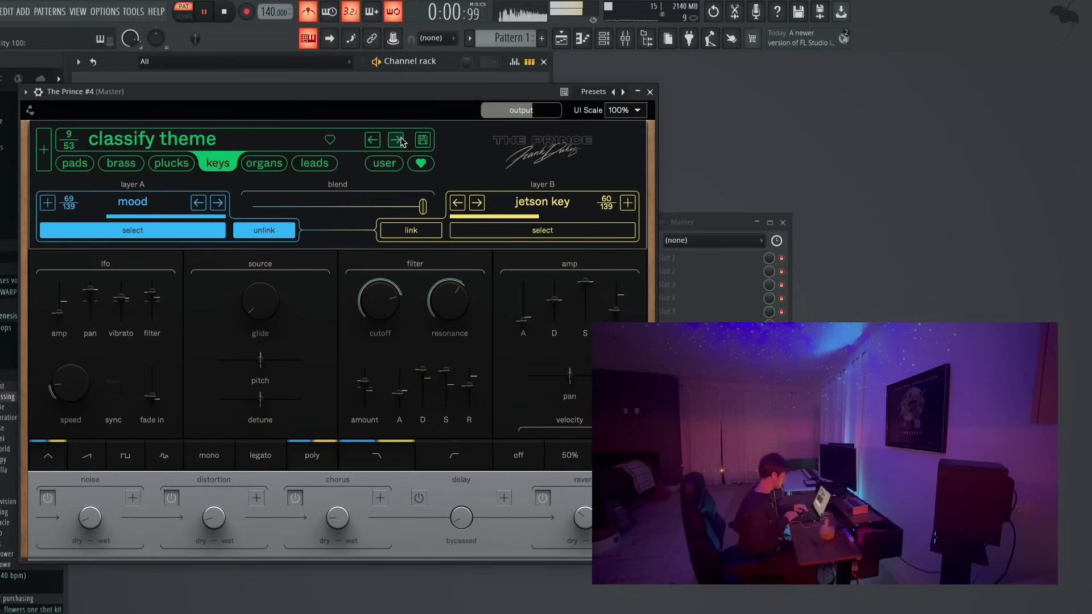
pyautogui.click(398, 141)
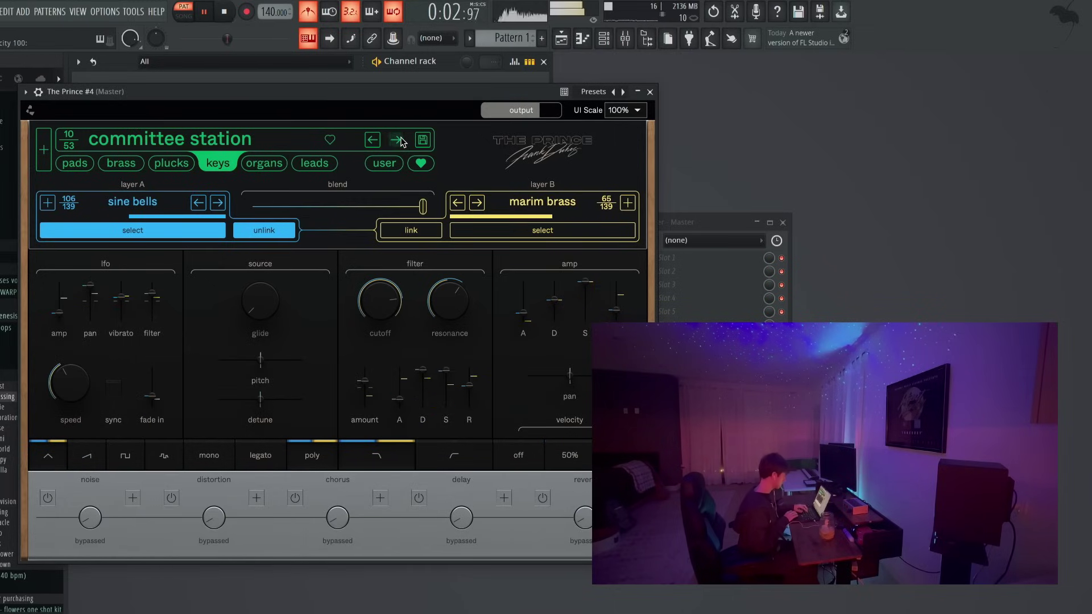
pyautogui.click(398, 140)
pyautogui.click(398, 140)
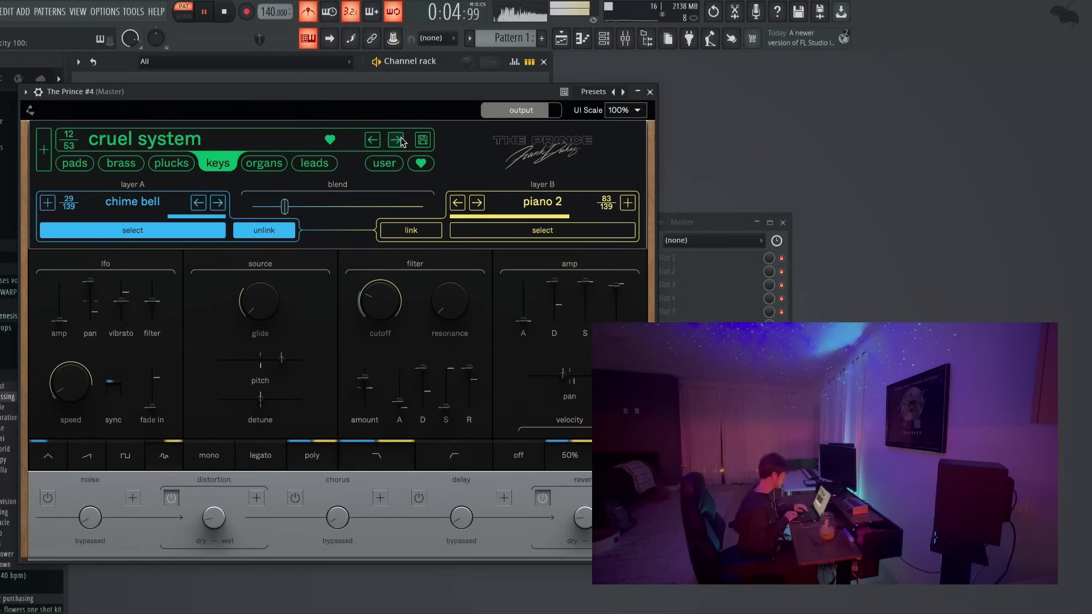
pyautogui.click(649, 92)
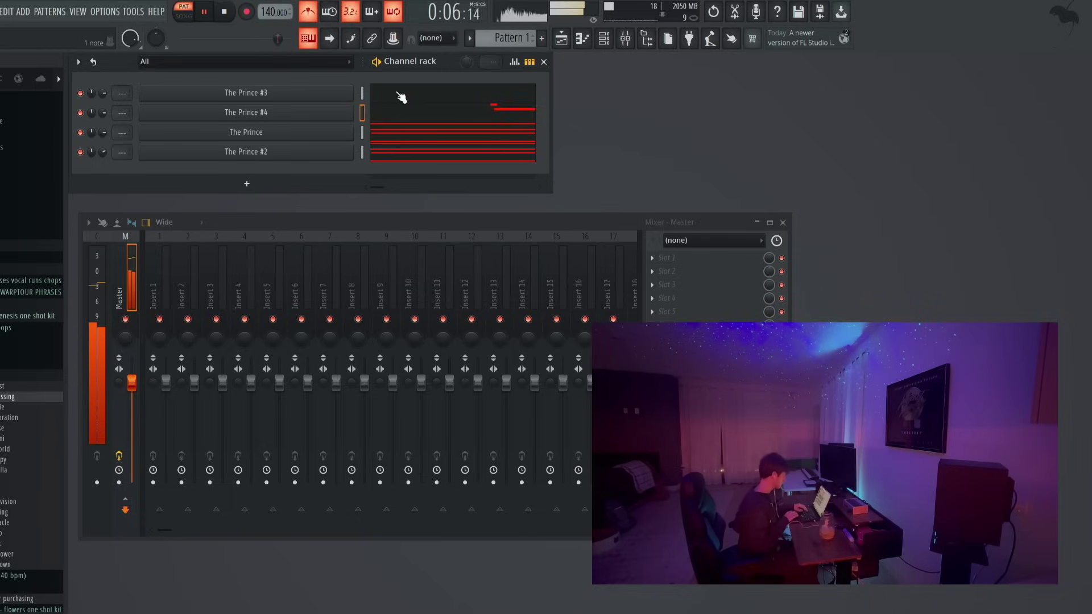
# Nudge the first G5 and F5 notes and the last D#5, G5 and F5 notes of The Prince #4 slightly later in time.
pyautogui.click(423, 112)
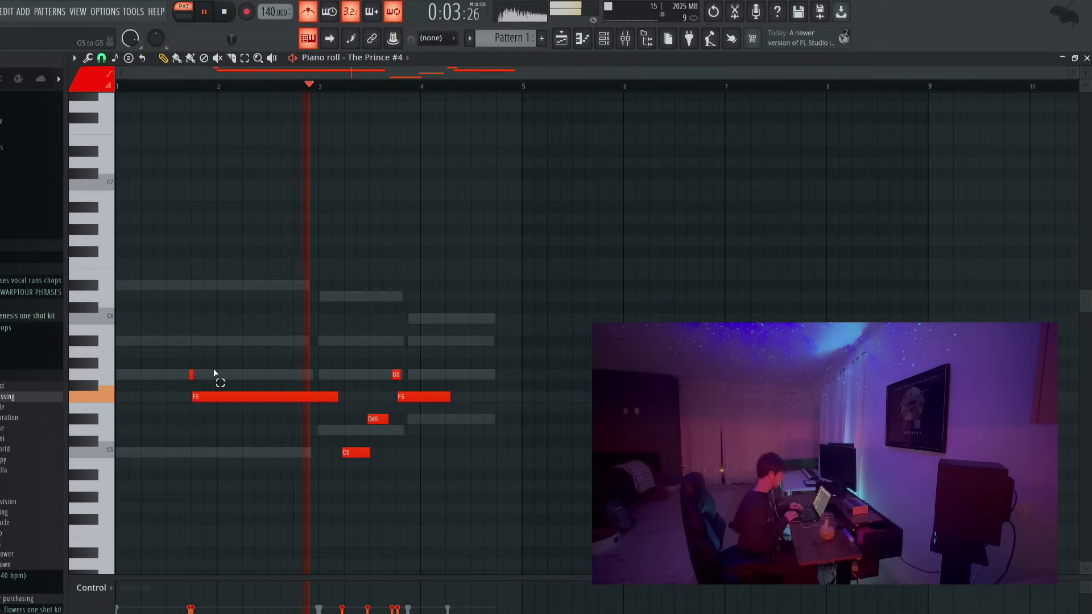
pyautogui.moveTo(215, 373); pyautogui.dragTo(186, 407)
pyautogui.hotkey('shift', 'Right')
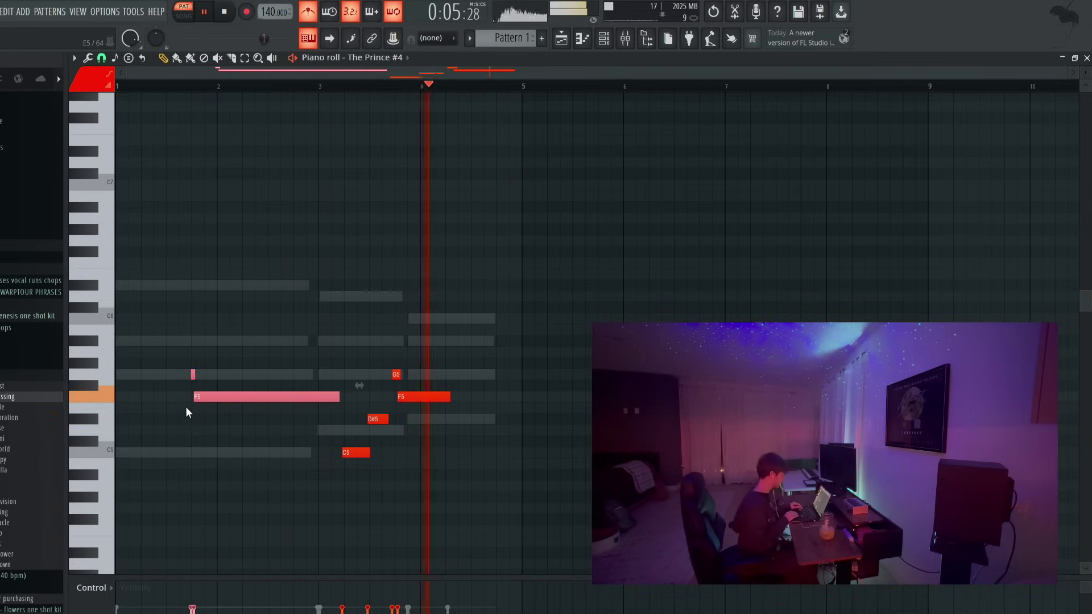
pyautogui.hotkey('ctrl', 'd')
pyautogui.moveTo(416, 359); pyautogui.dragTo(371, 436)
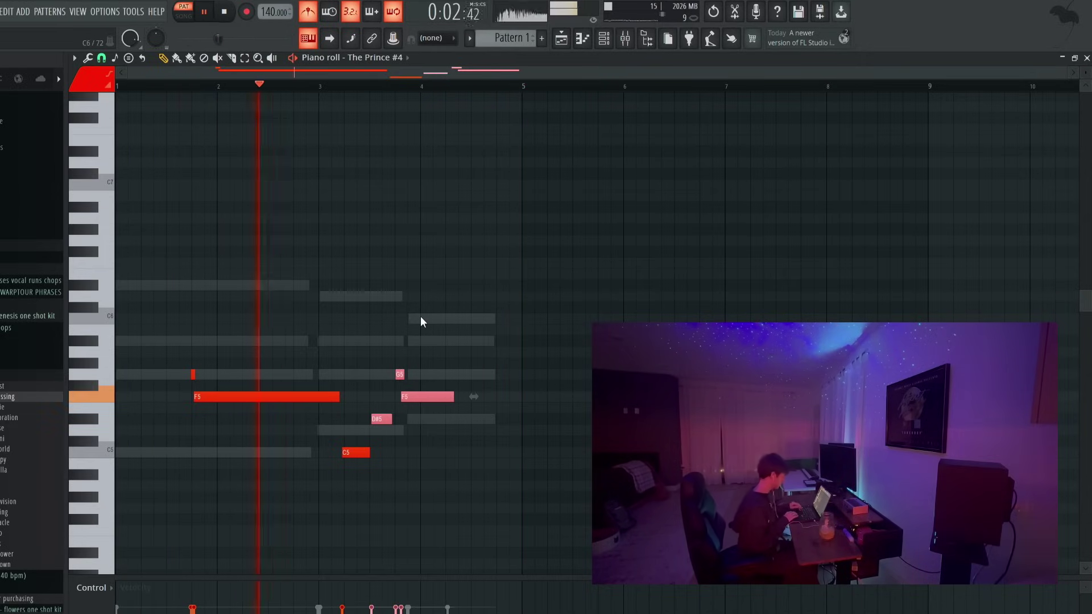
pyautogui.press('super+d')
pyautogui.press('Escape')
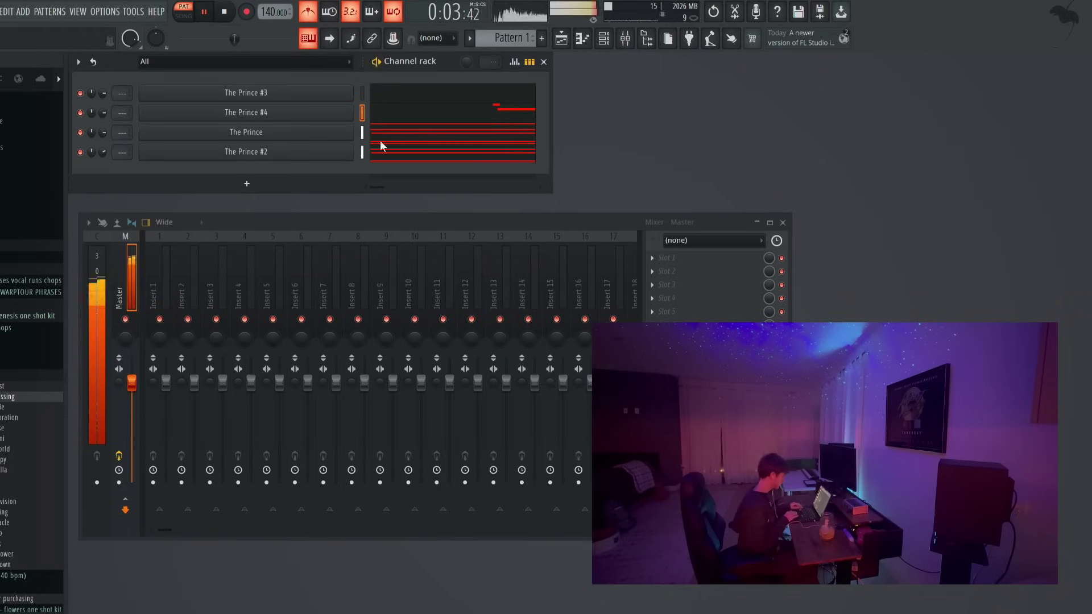
# Turn off the metronome, add the gg_bass_insane sample as a new channel and restart playback.
pyautogui.click(307, 18)
pyautogui.click(5, 340)
pyautogui.press('space')
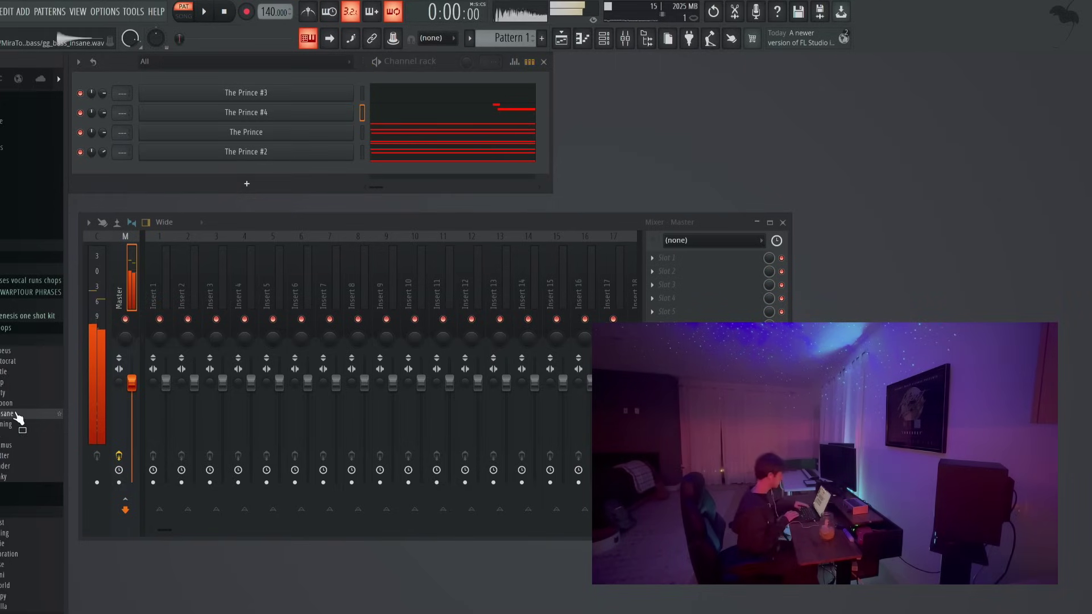
pyautogui.moveTo(16, 418); pyautogui.dragTo(307, 187)
pyautogui.press('space')
# Copy The Prince #2's lowest notes (C5, C5, D5 and D#5) into the gg_bass_insane piano roll.
pyautogui.press('F7')
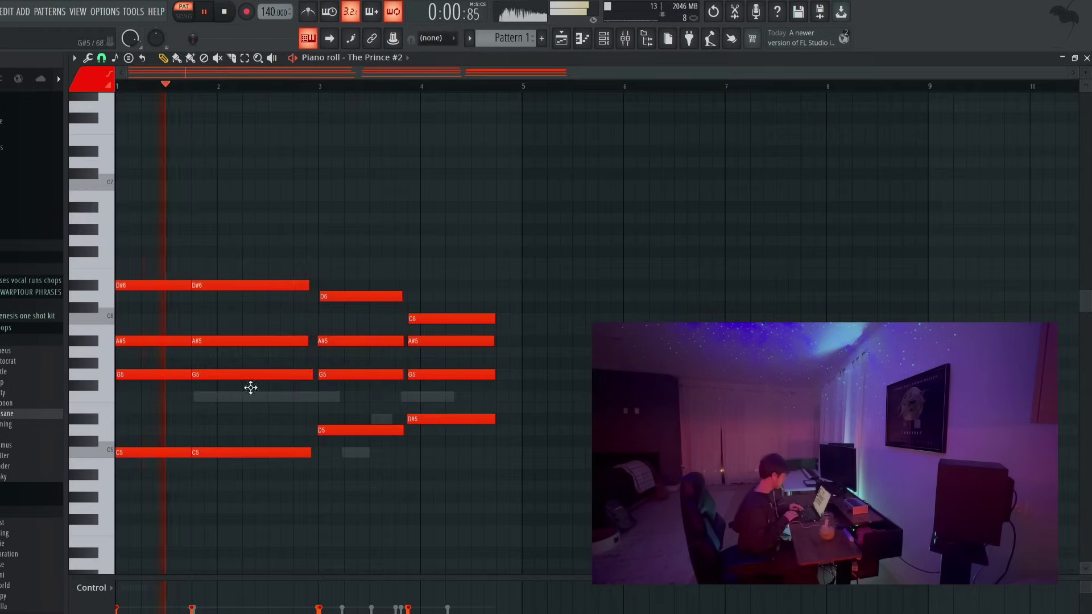
pyautogui.moveTo(134, 409); pyautogui.dragTo(530, 536)
pyautogui.press('F7')
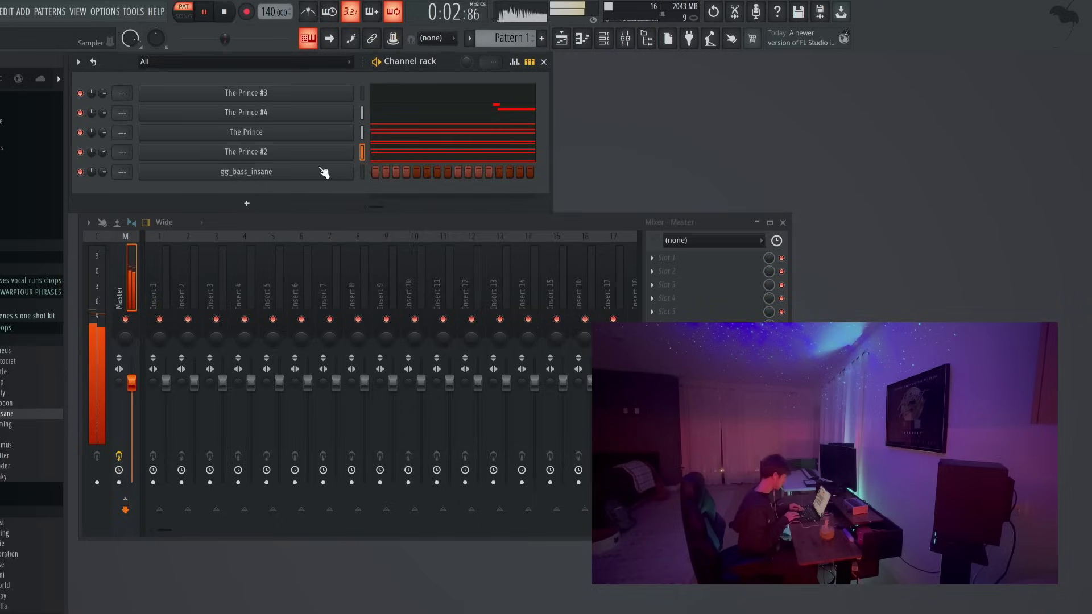
pyautogui.rightClick(353, 166)
pyautogui.click(397, 171)
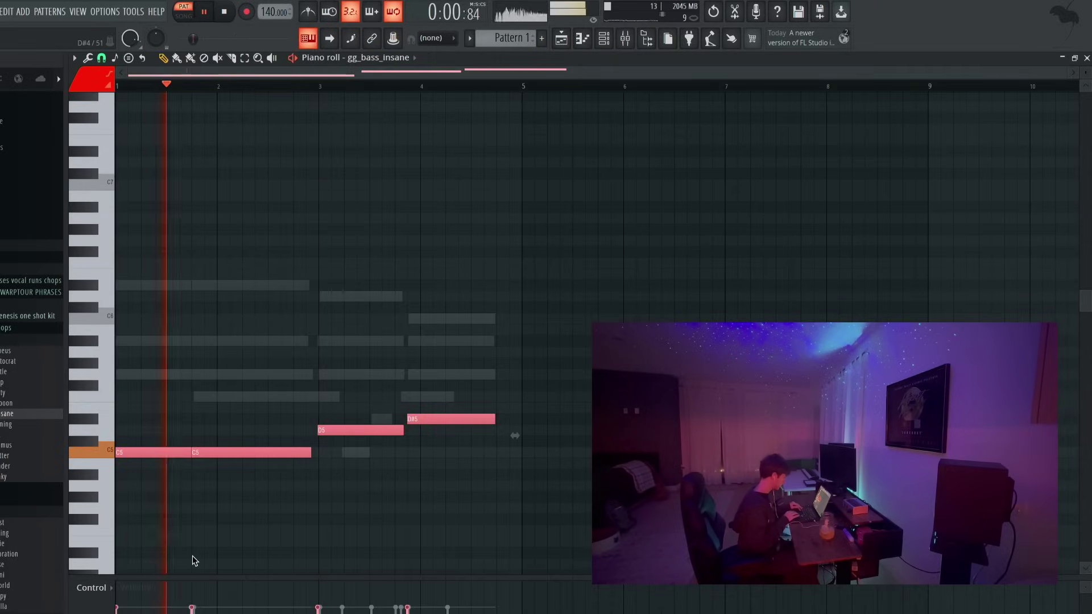
# Apply quick legato to all gg_bass_insane notes, restart playback and close the piano roll.
pyautogui.hotkey('ctrl', 'a')
pyautogui.hotkey('ctrl', 'l')
pyautogui.press('space')
pyautogui.press('space')
pyautogui.press('F7')
# Enable Cut itself for the gg_bass_insane channel and open its sampler settings.
pyautogui.rightClick(319, 171)
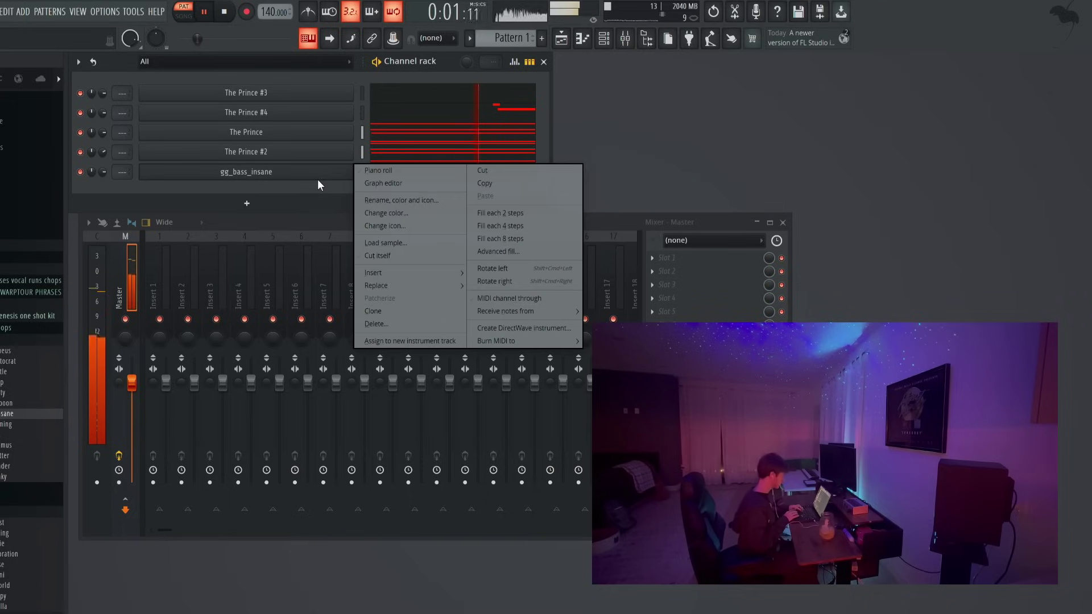
pyautogui.click(408, 258)
pyautogui.rightClick(271, 169)
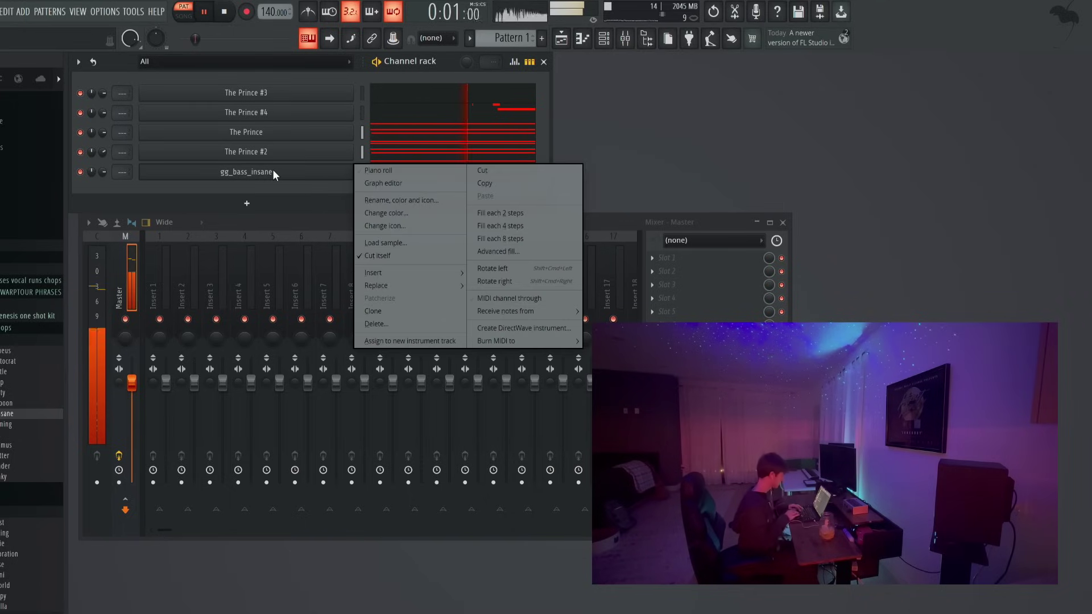
pyautogui.click(272, 169)
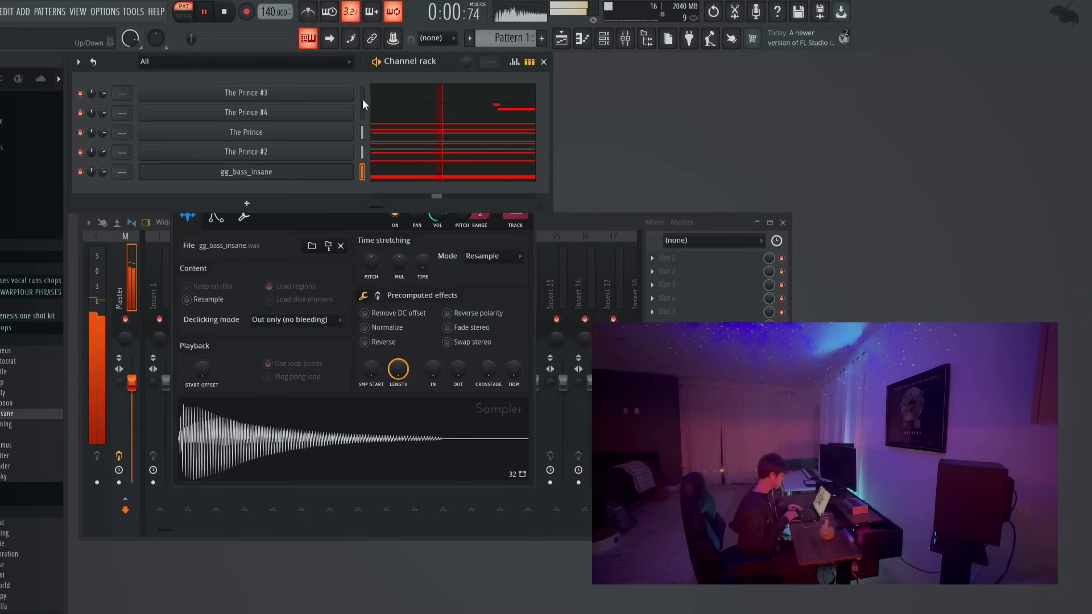
# Select all five channels, transpose them up in semitones and restart playback.
pyautogui.moveTo(362, 95); pyautogui.dragTo(362, 158)
pyautogui.click(78, 61)
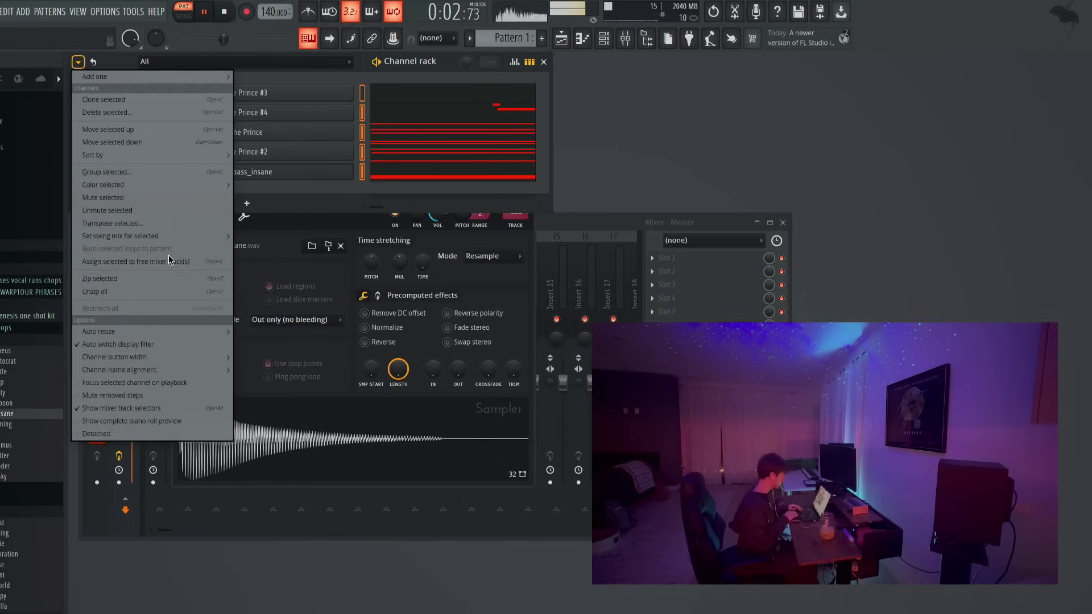
pyautogui.click(154, 226)
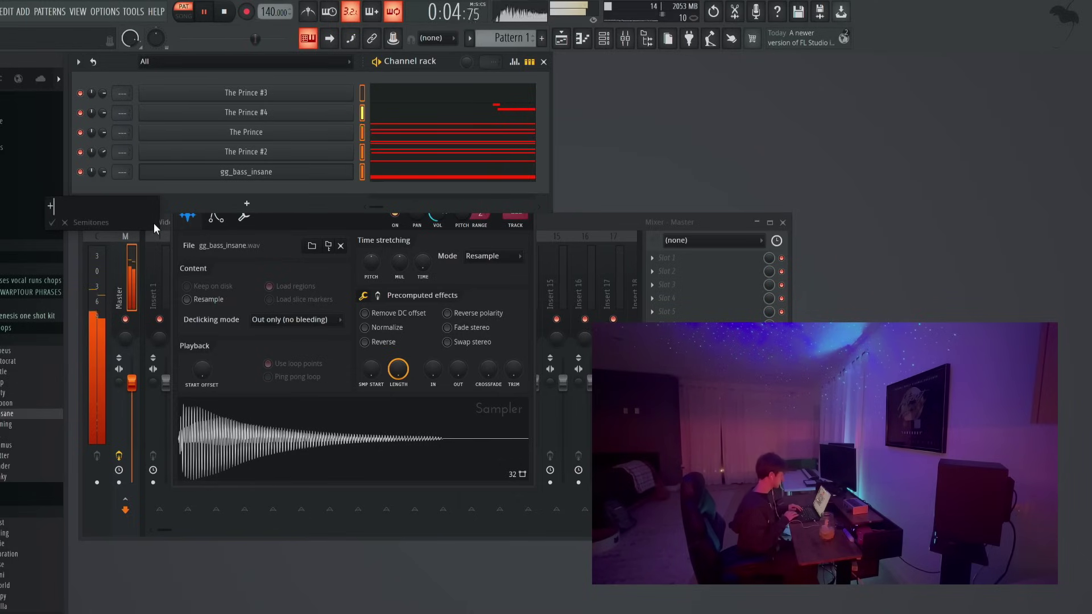
pyautogui.press('Return')
pyautogui.press('space')
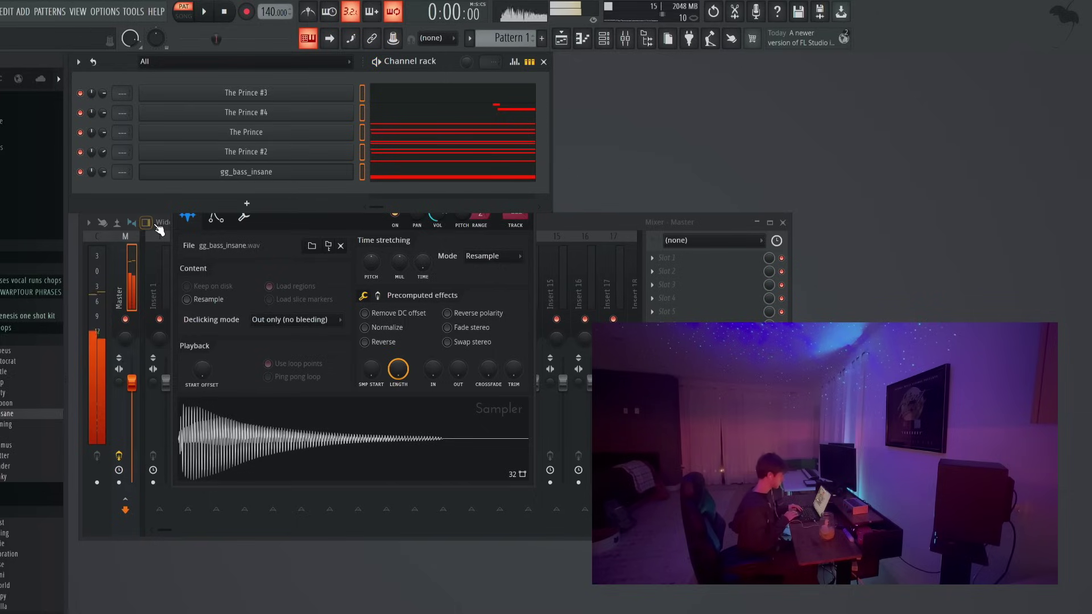
pyautogui.press('space')
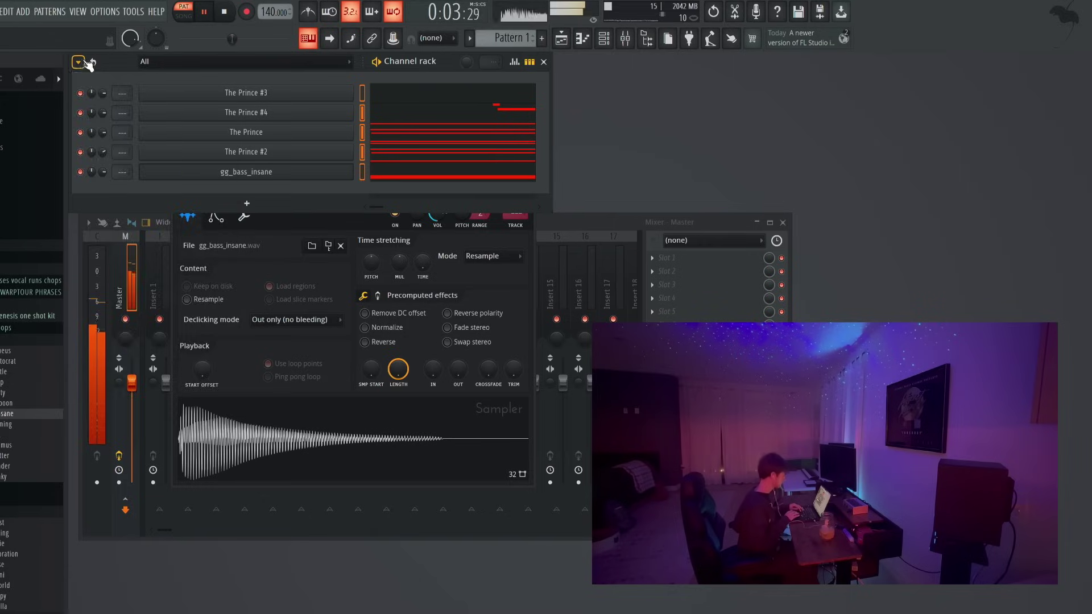
# Transpose the five selected channels a second time and restart playback.
pyautogui.click(80, 61)
pyautogui.click(136, 227)
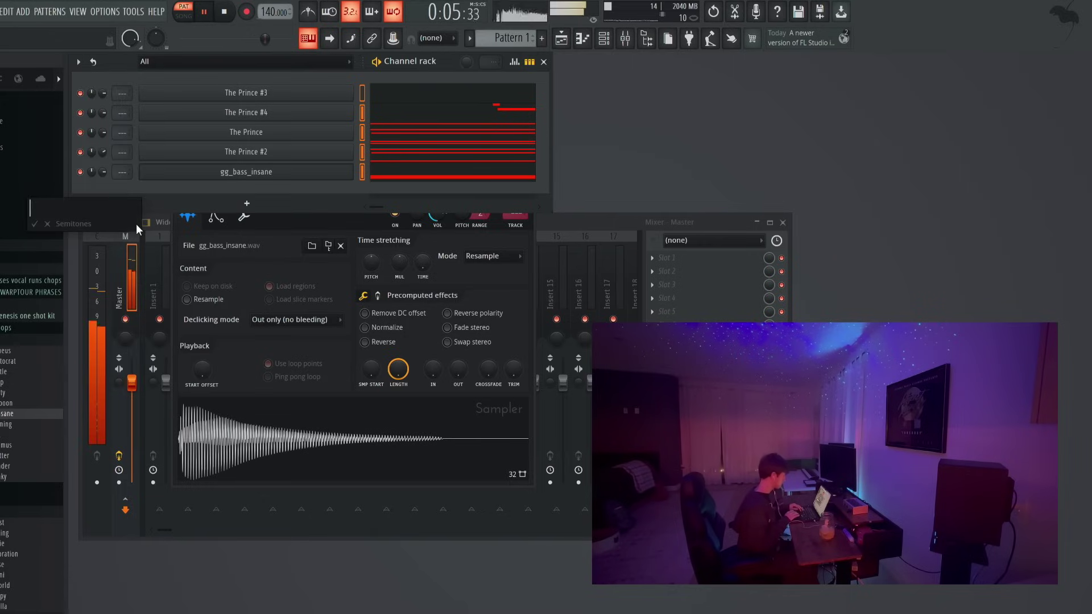
pyautogui.press('Return')
pyautogui.press('space')
pyautogui.press('space')
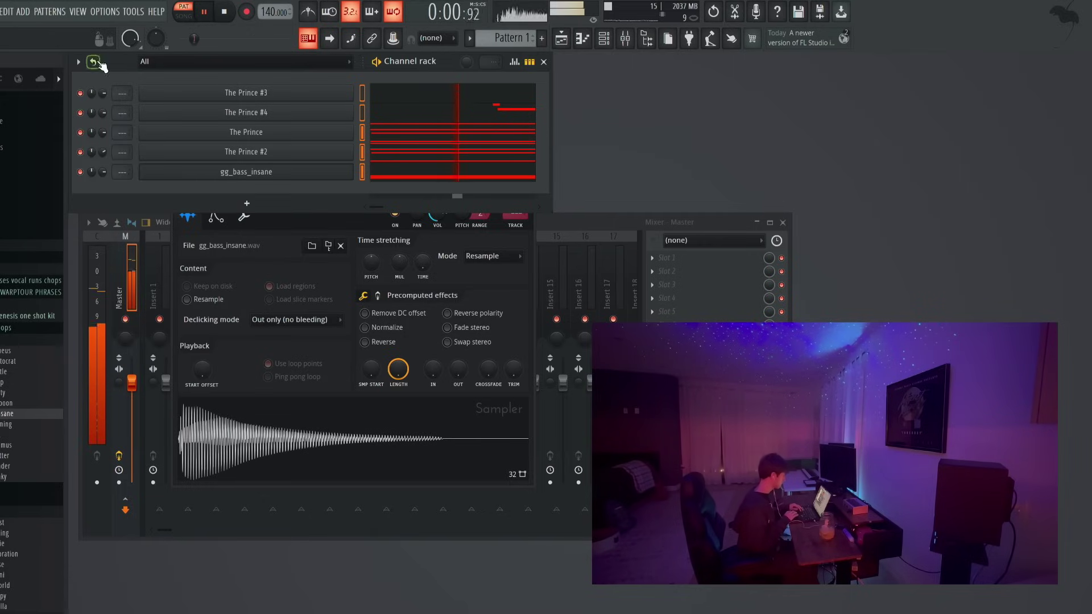
pyautogui.click(79, 62)
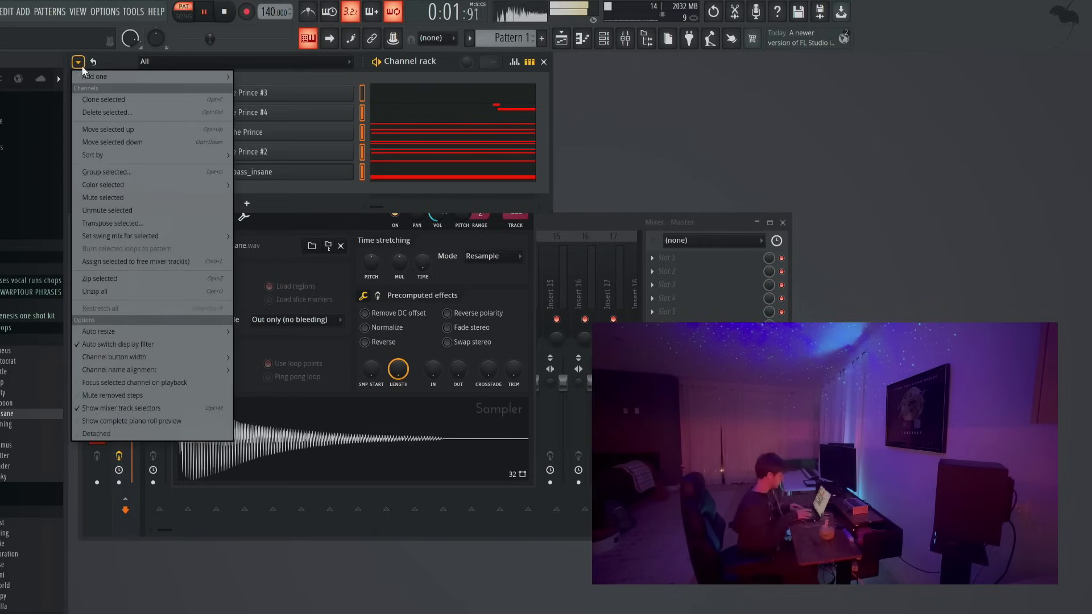
pyautogui.click(124, 226)
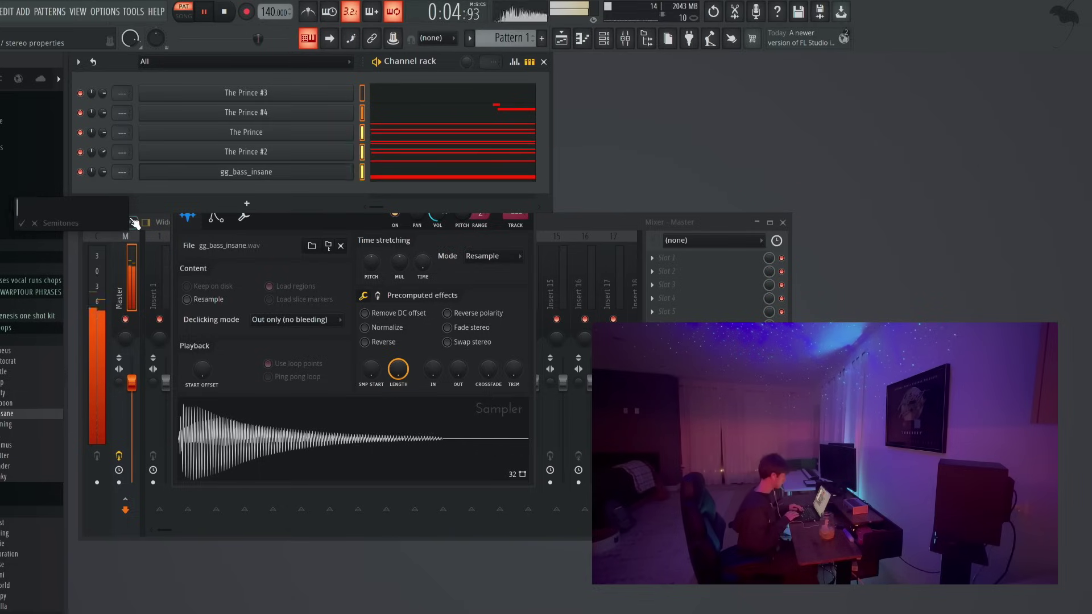
pyautogui.press('Escape')
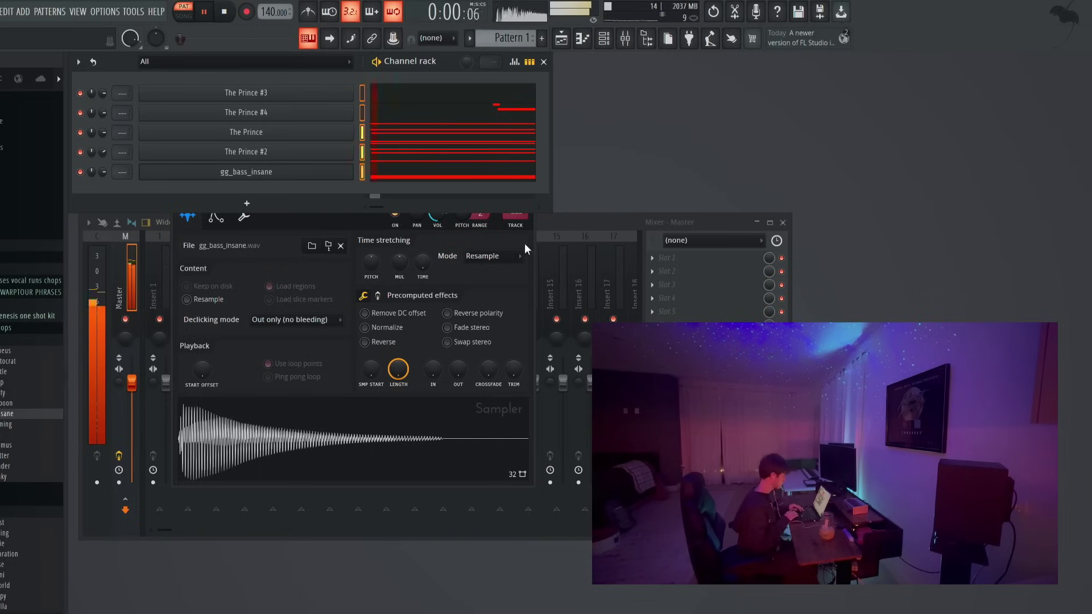
# Add the Pitchwheel effect to slot 4 of the Master track and set its range to 24.
pyautogui.click(714, 298)
pyautogui.click(812, 198)
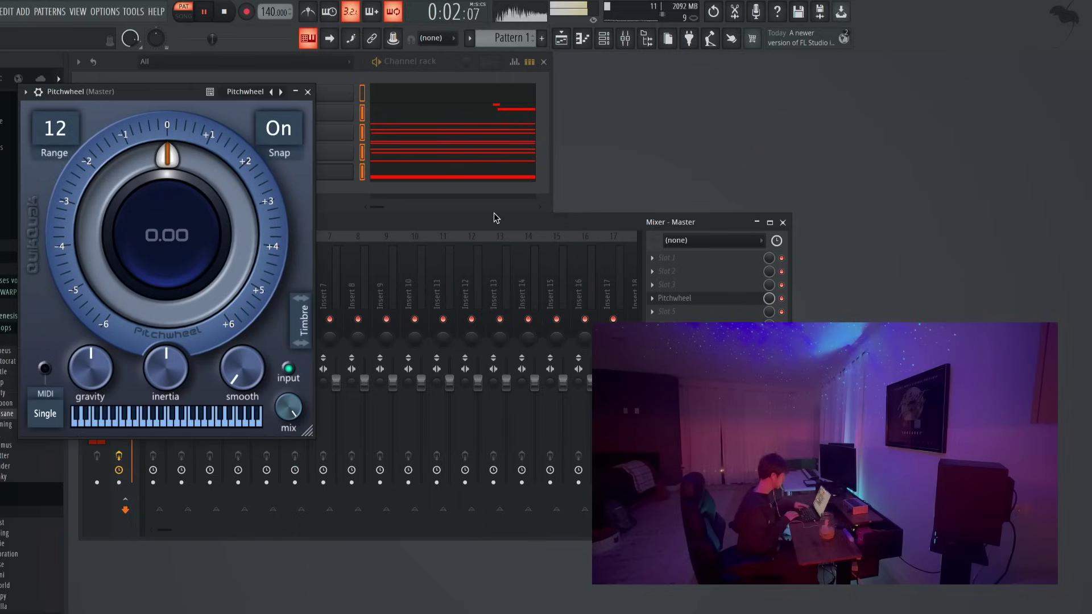
pyautogui.click(54, 130)
pyautogui.click(78, 273)
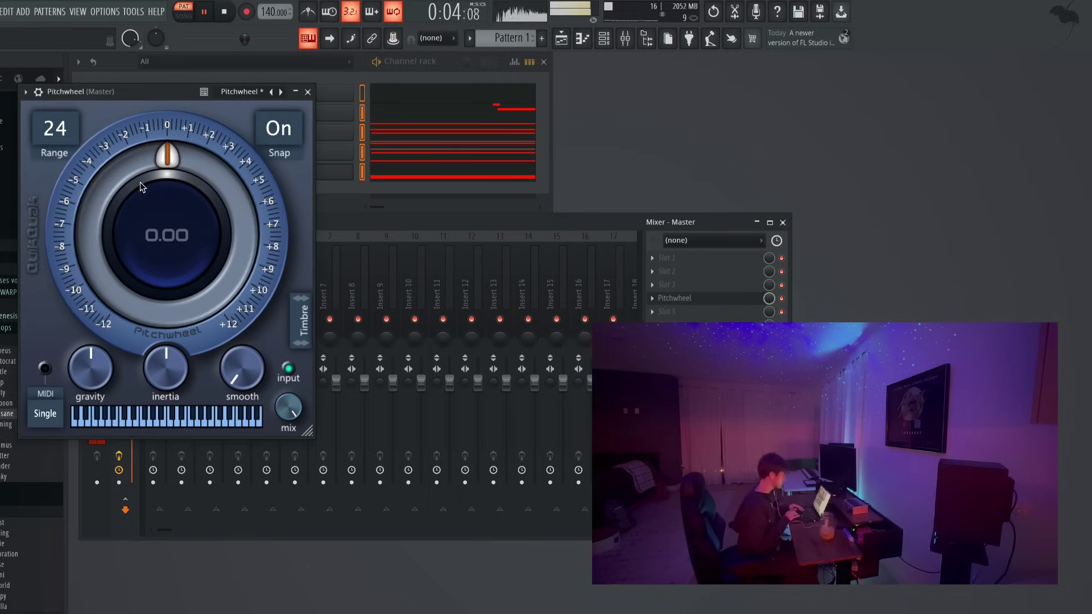
# Try pitching the master down with Pitchwheel by about 1 and about 2.5 semitones.
pyautogui.moveTo(156, 159)
pyautogui.mouseDown()
pyautogui.moveTo(94, 233)
pyautogui.moveTo(147, 164)
pyautogui.mouseUp()
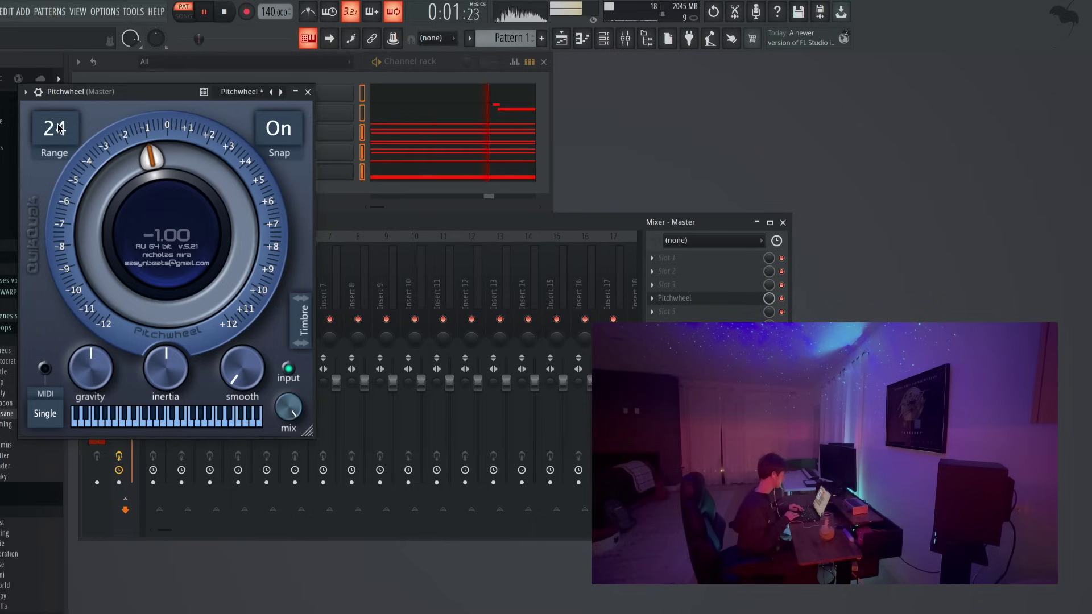
pyautogui.click(174, 226)
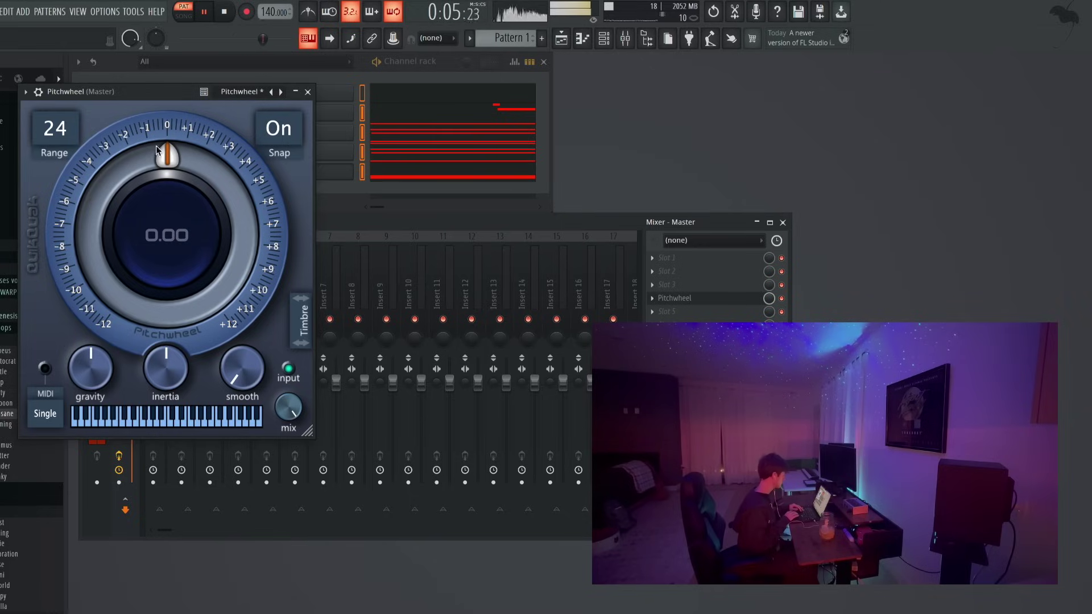
pyautogui.moveTo(162, 154); pyautogui.dragTo(160, 169)
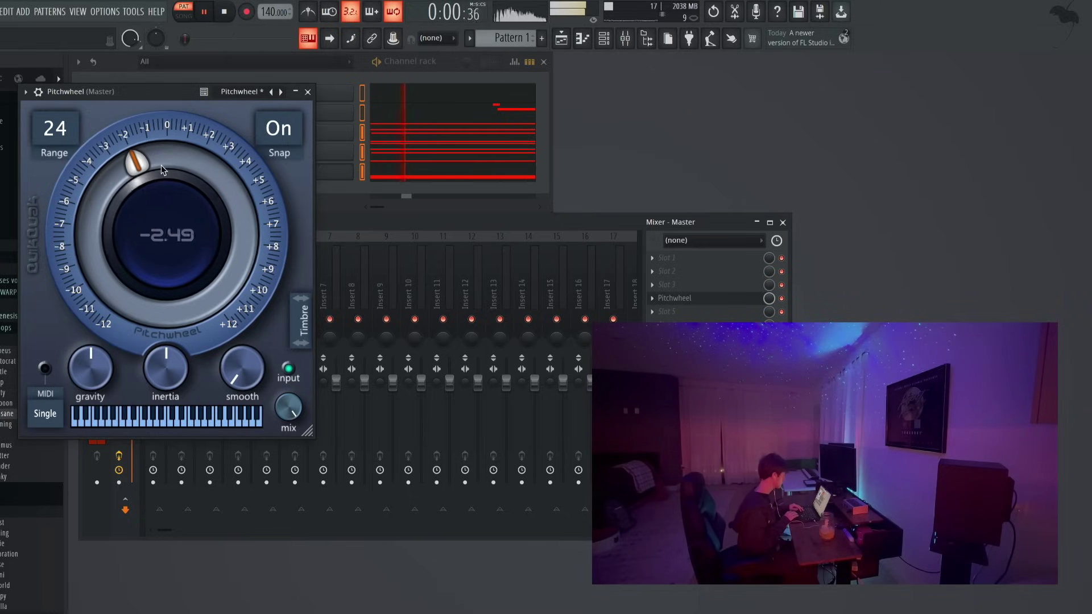
# Set Pitchwheel's range to 12, turn Snap off, shift the wheel to about -0.55 and close the plugin.
pyautogui.click(54, 129)
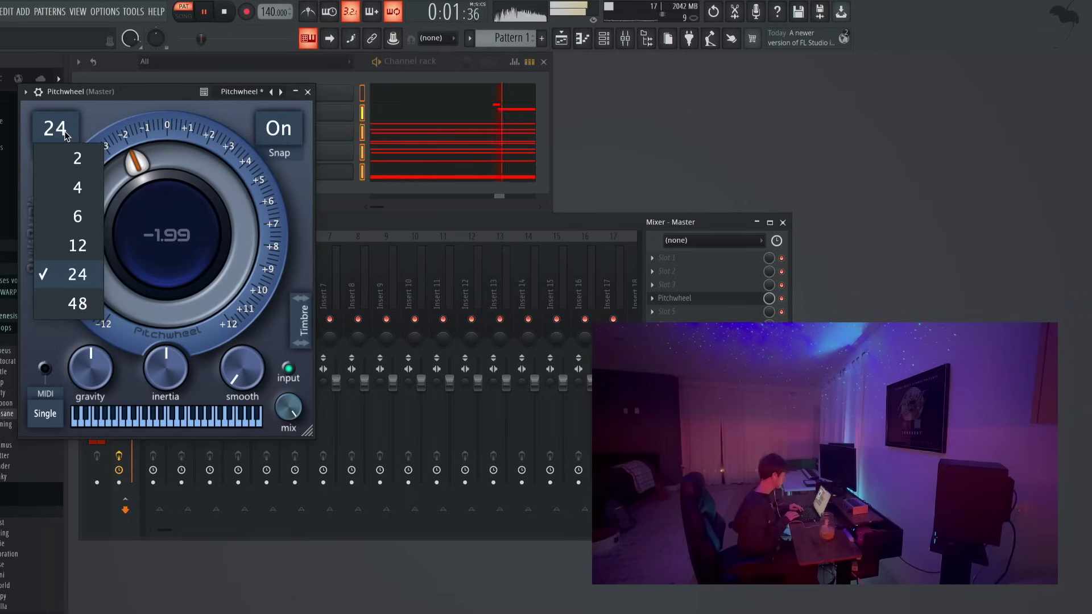
pyautogui.click(74, 244)
pyautogui.click(278, 128)
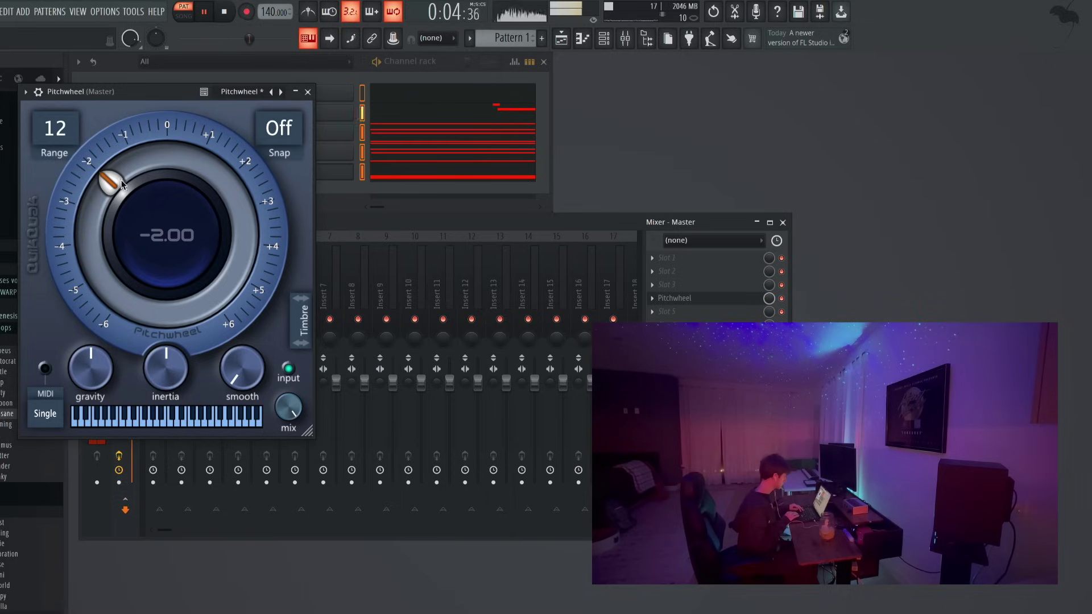
pyautogui.moveTo(122, 181); pyautogui.dragTo(143, 184)
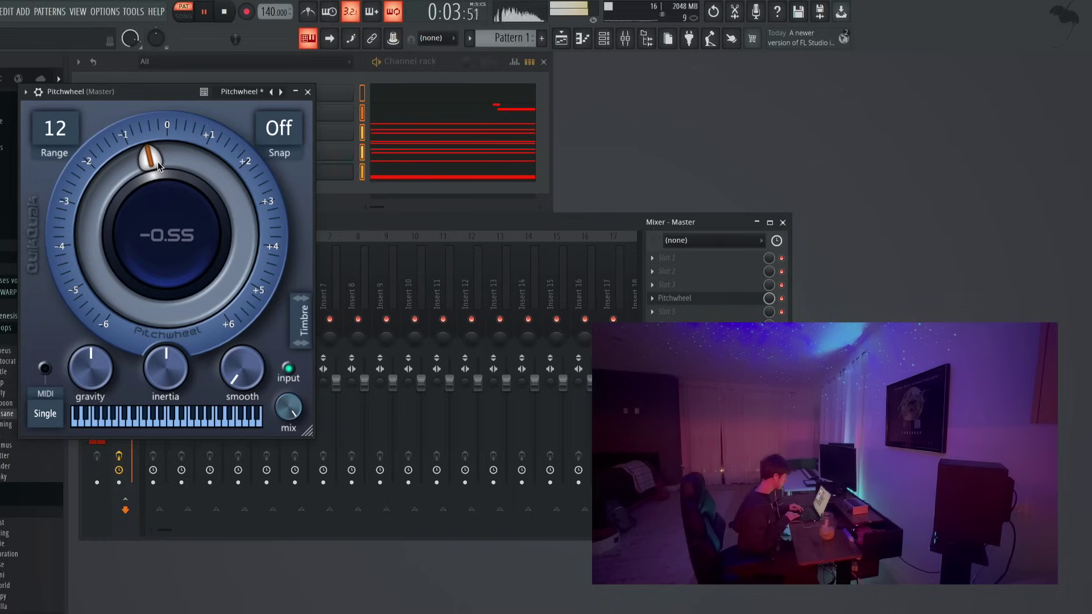
pyautogui.click(308, 91)
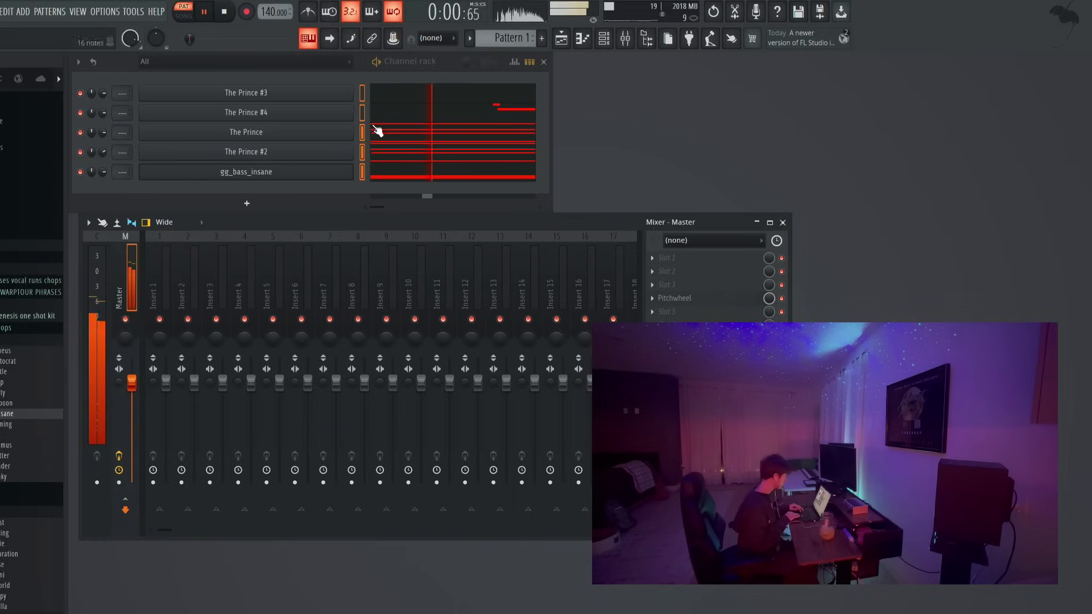
# Place Pattern 1 at bar 1 of Track 1 in the playlist and duplicate the clip directly after it.
pyautogui.click(561, 39)
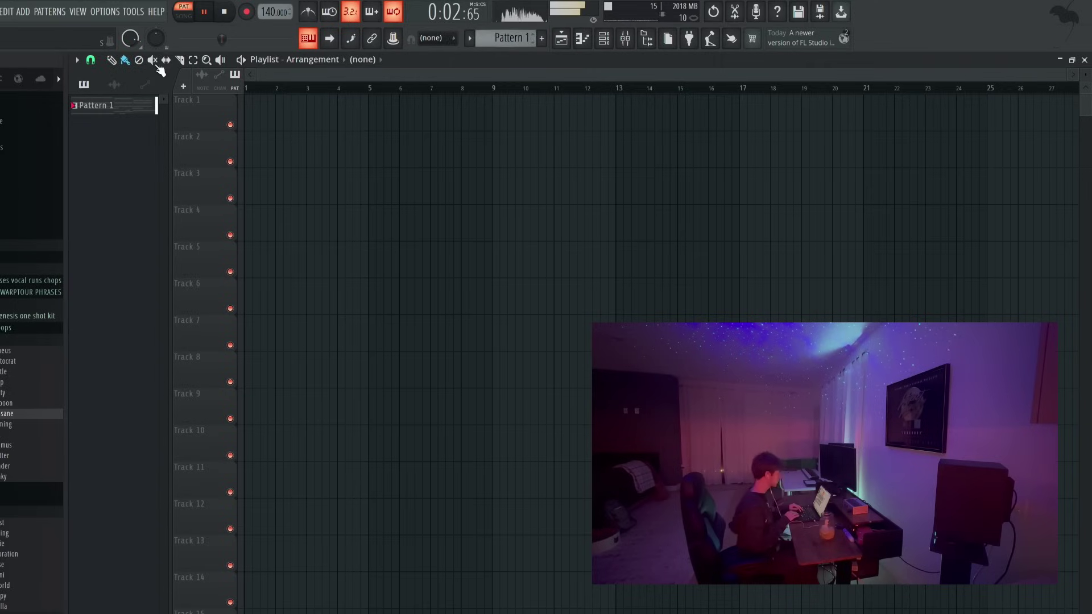
pyautogui.moveTo(122, 103); pyautogui.dragTo(236, 114)
pyautogui.hotkey('ctrl', 'b')
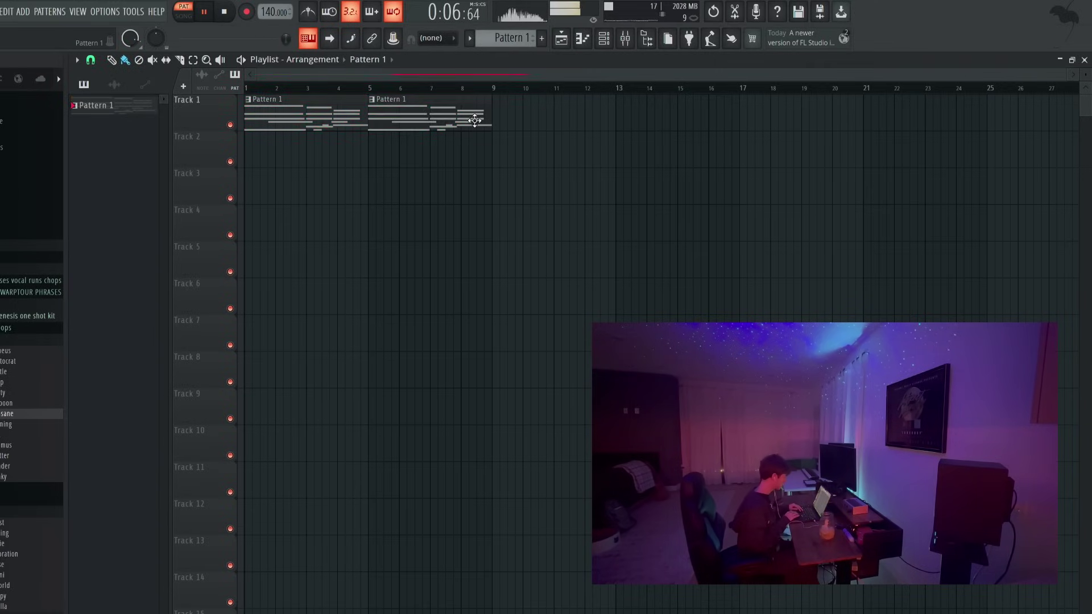
# Compare the loop with The Prince muted and unmuted, move its notes down one octave and lower its channel volume.
pyautogui.click(603, 41)
pyautogui.click(362, 131)
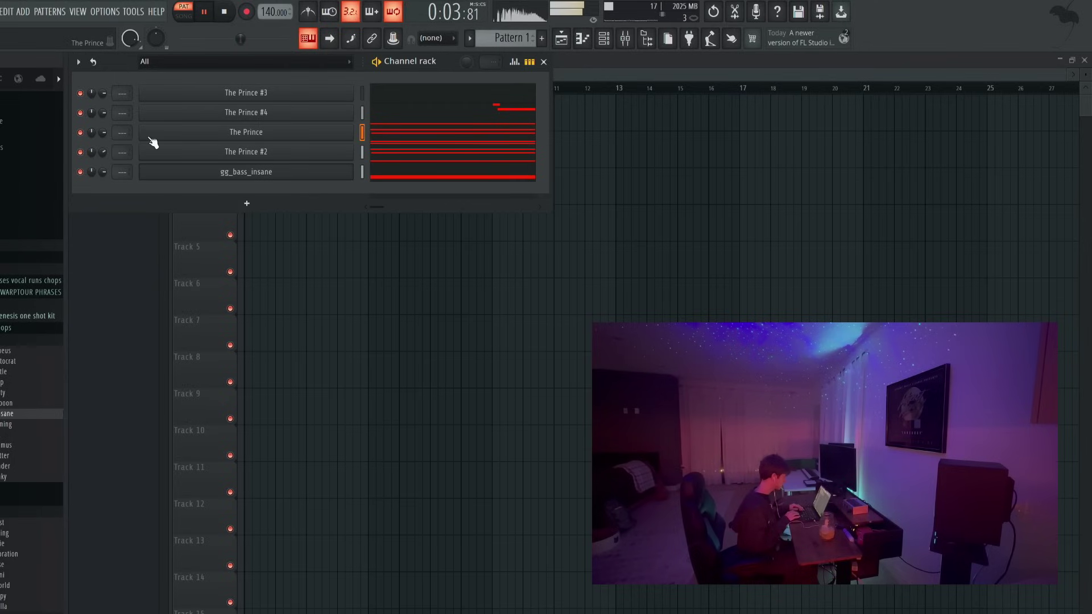
pyautogui.click(80, 132)
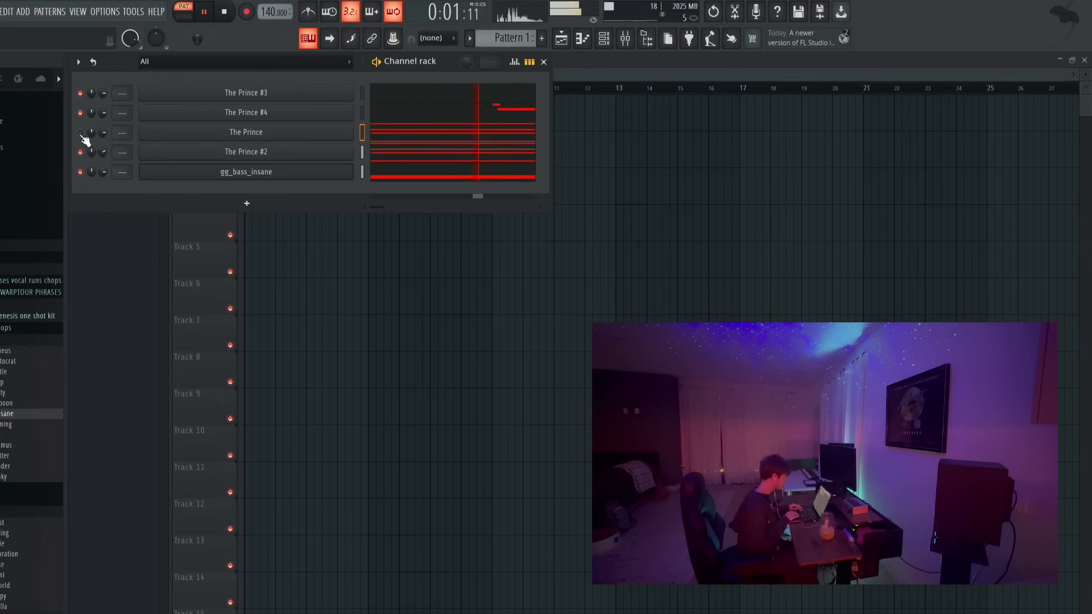
pyautogui.click(80, 133)
pyautogui.click(392, 142)
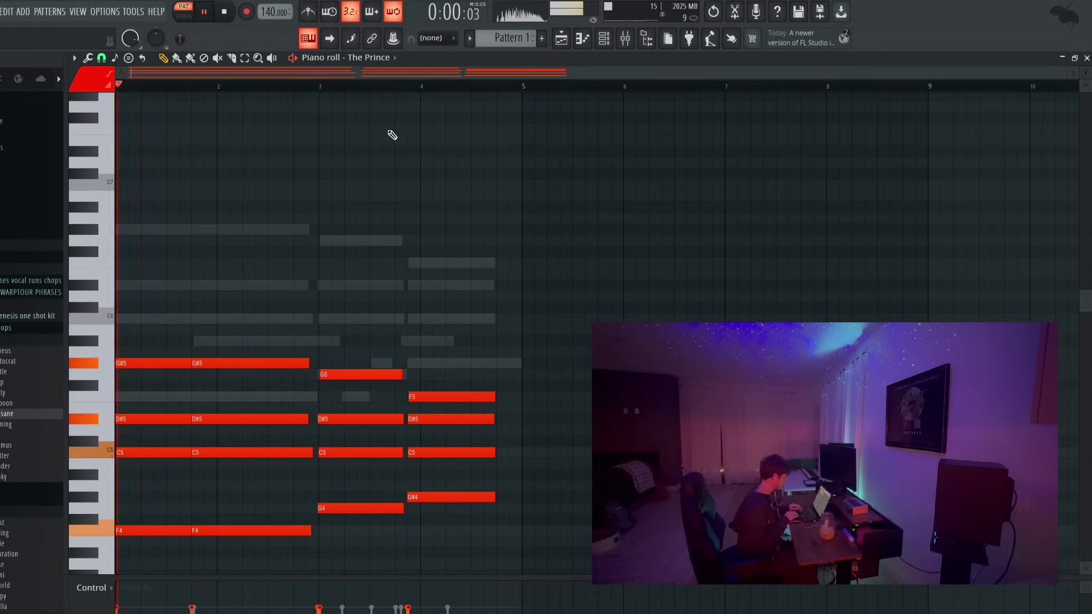
pyautogui.press('F7')
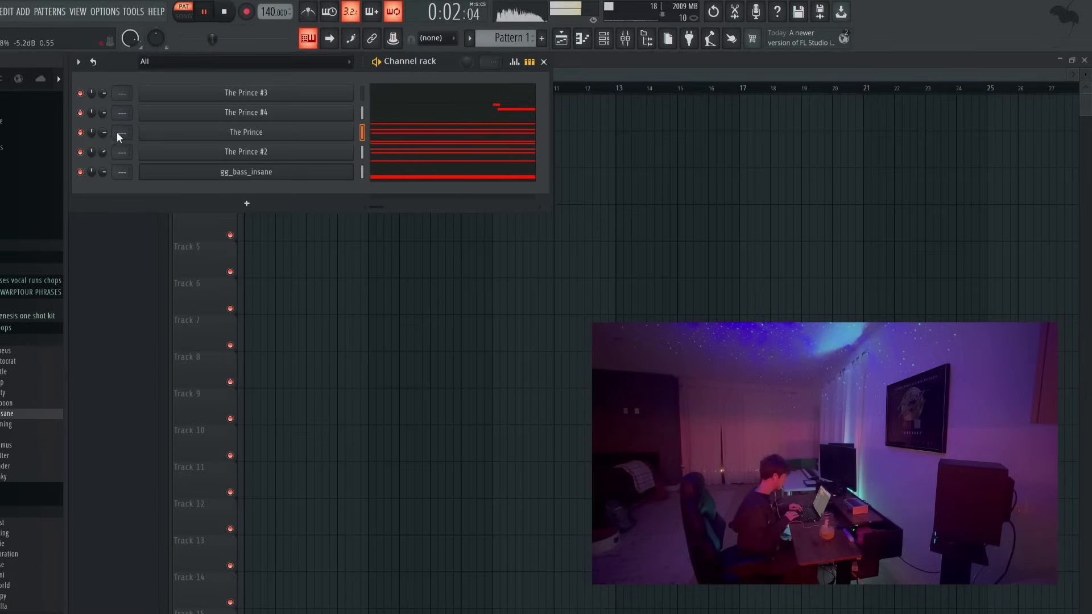
pyautogui.moveTo(103, 132); pyautogui.dragTo(104, 140)
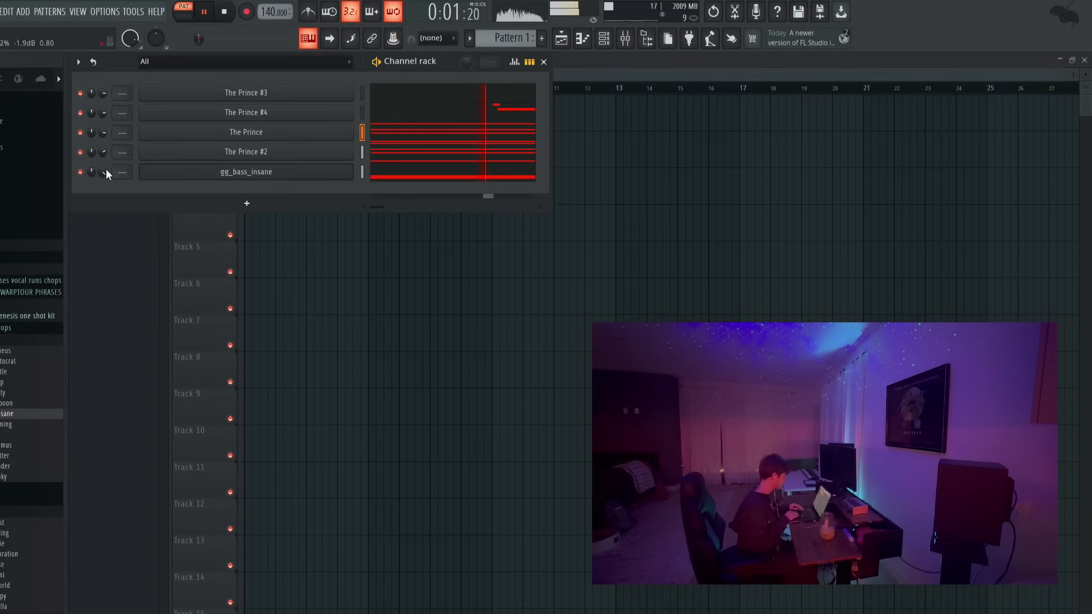
# Move all gg_bass_insane notes down one octave, restart playback and close the piano roll.
pyautogui.click(414, 170)
pyautogui.hotkey('ctrl', 'Down')
pyautogui.press('space')
pyautogui.press('space')
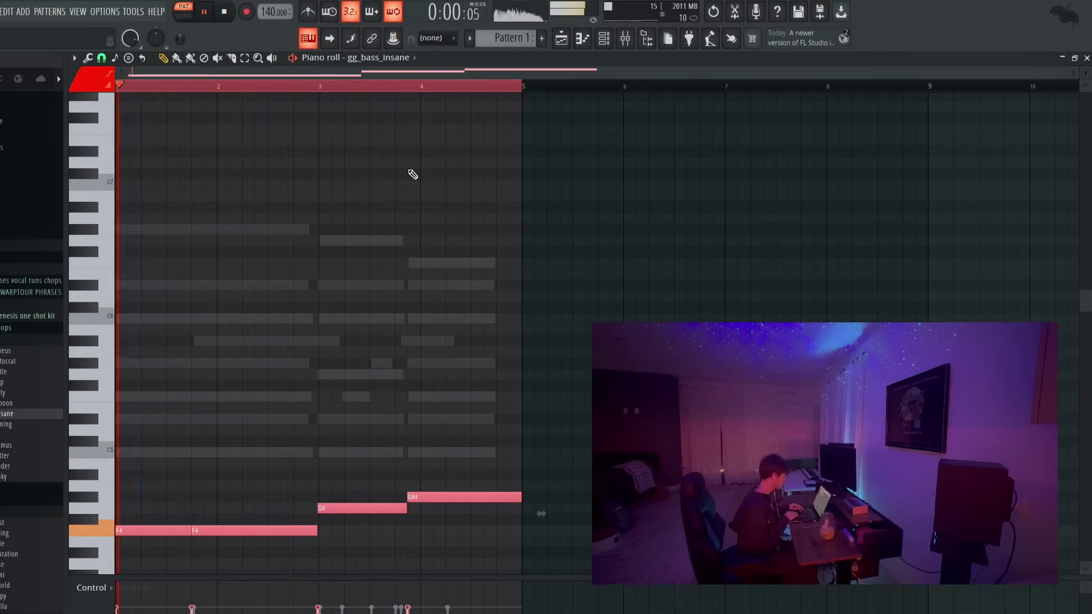
pyautogui.hotkey('ctrl', 'd')
pyautogui.press('Escape')
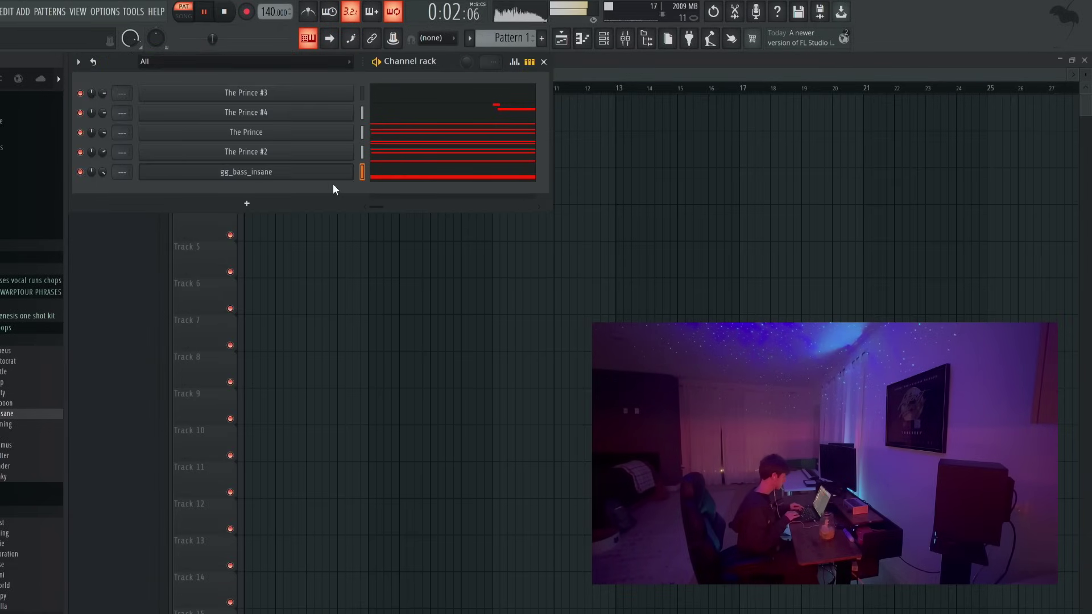
# Open gg_bass_insane's sampler settings and set the channel volume to about 0.79 (-2.1 dB).
pyautogui.click(341, 170)
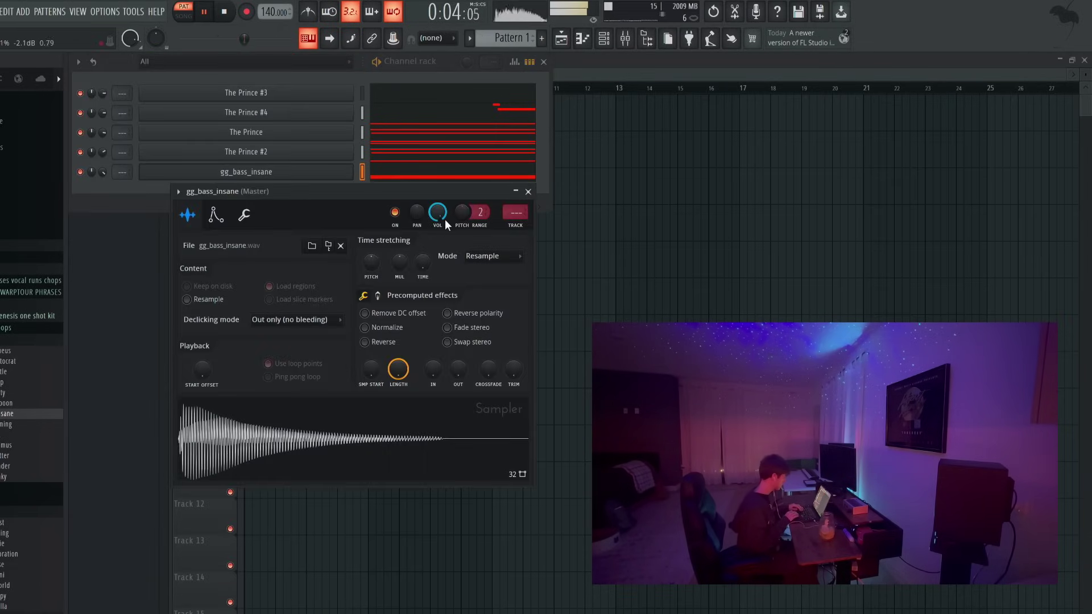
pyautogui.rightClick(348, 172)
pyautogui.click(251, 164)
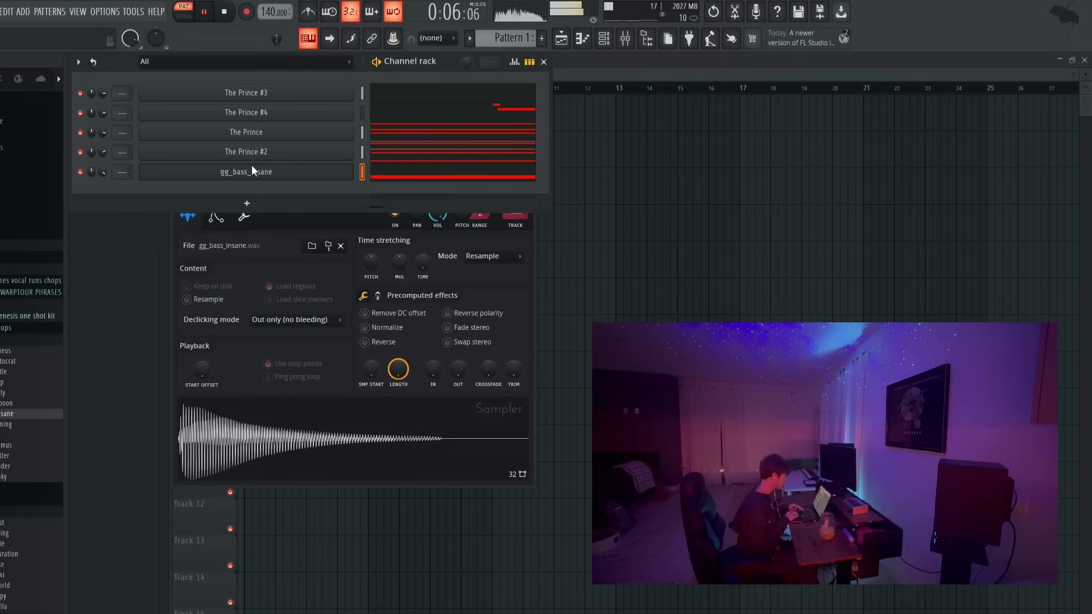
# Rebalance the channel volumes of gg_bass_insane and The Prince, setting The Prince to about 0.70 (-3.1 dB), and save the project.
pyautogui.moveTo(106, 176); pyautogui.dragTo(106, 181)
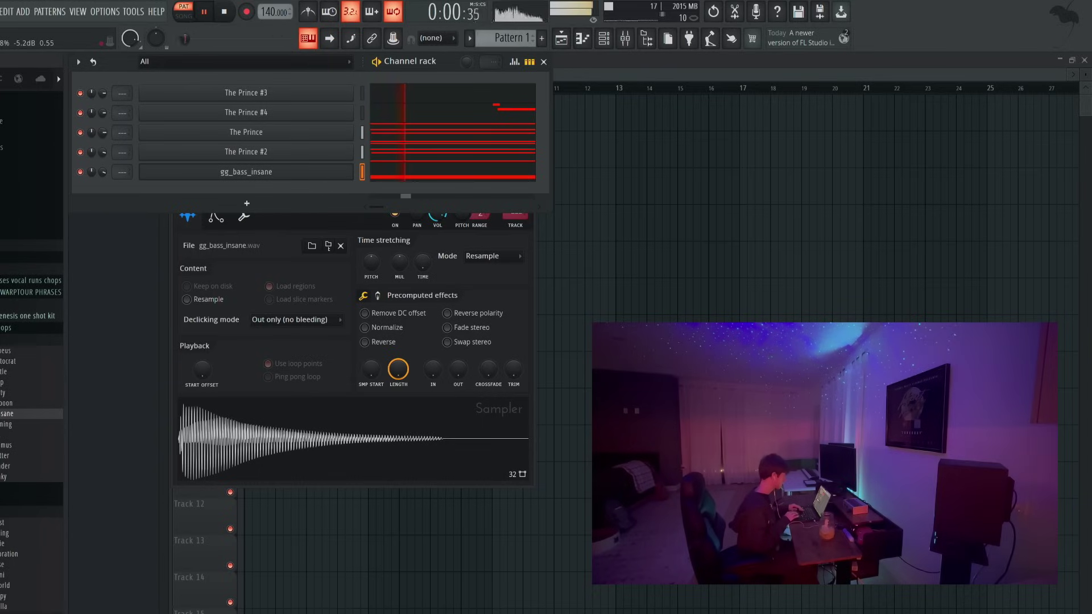
pyautogui.moveTo(102, 132); pyautogui.dragTo(105, 135)
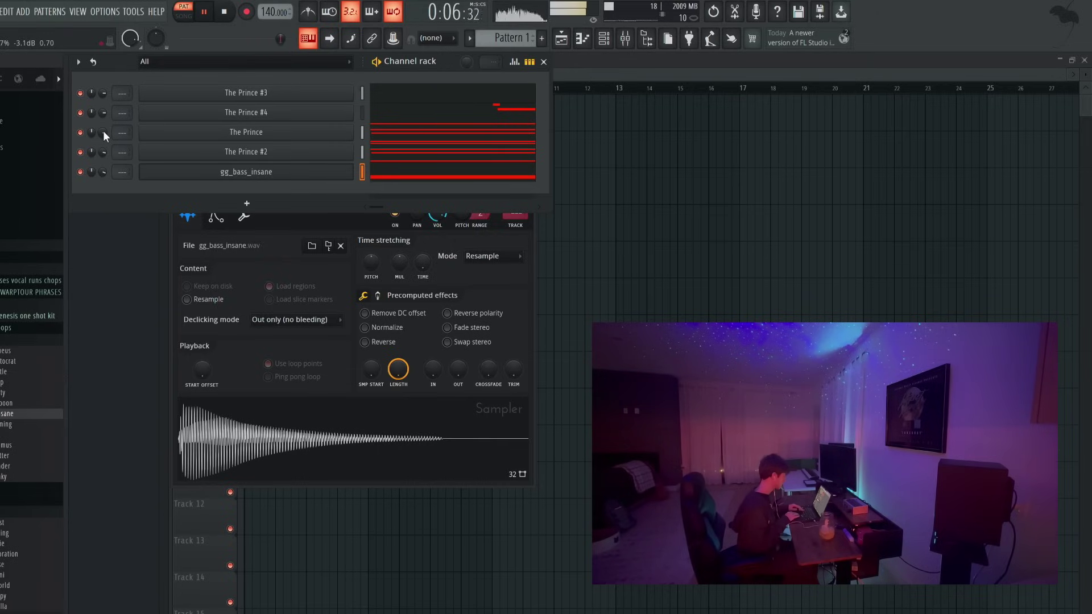
pyautogui.hotkey('ctrl', 's')
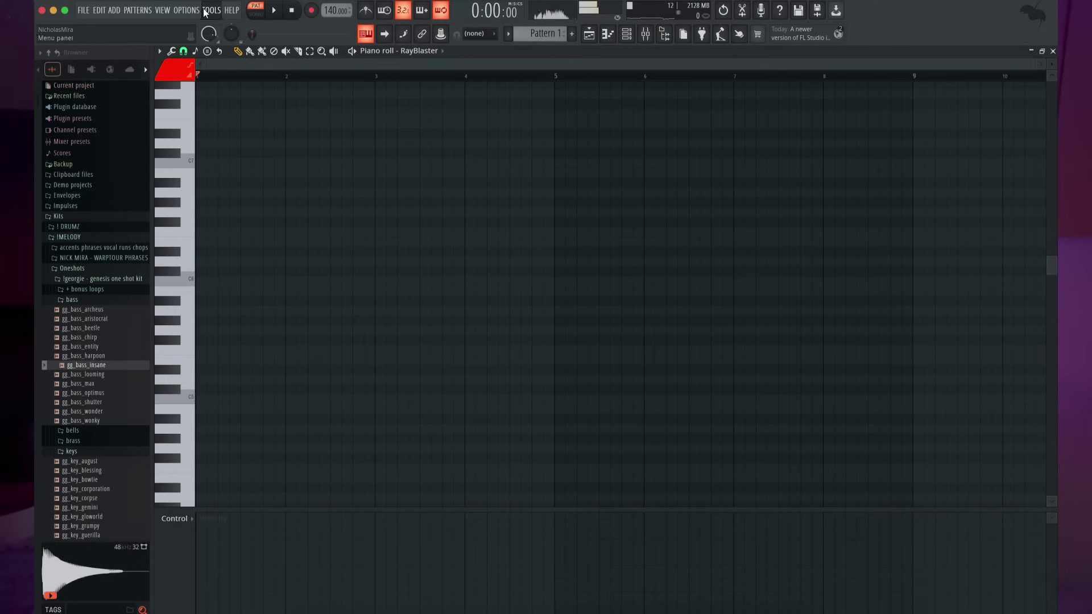
# Dump the last 2 minutes of the score log into the RayBlaster pattern and delete the notes before bar 13.
pyautogui.click(211, 9)
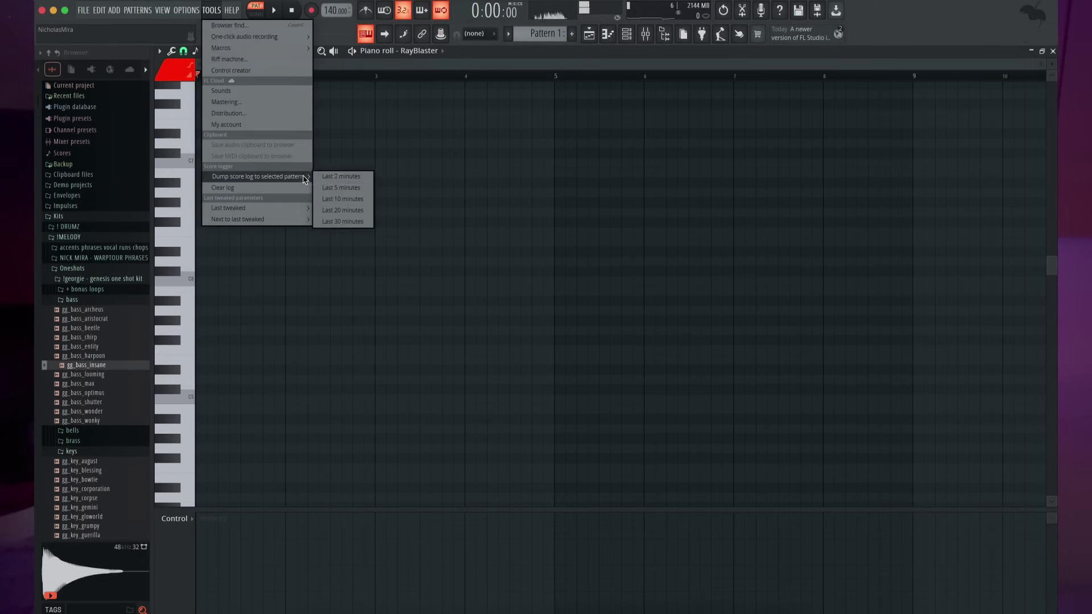
pyautogui.click(337, 176)
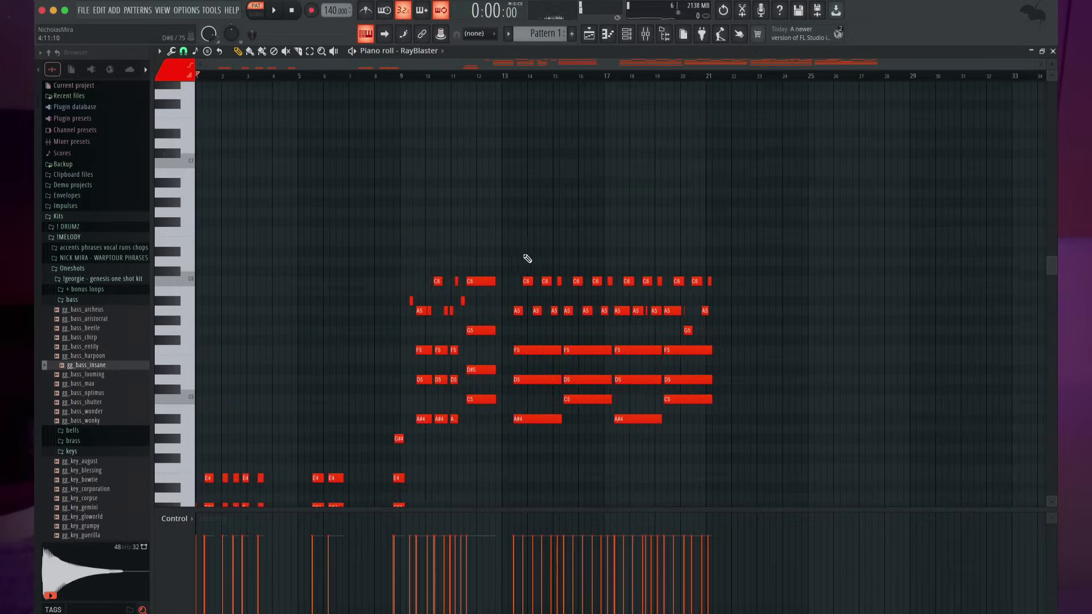
pyautogui.press('space')
pyautogui.moveTo(505, 118); pyautogui.dragTo(103, 532)
pyautogui.press('Delete')
pyautogui.press('space')
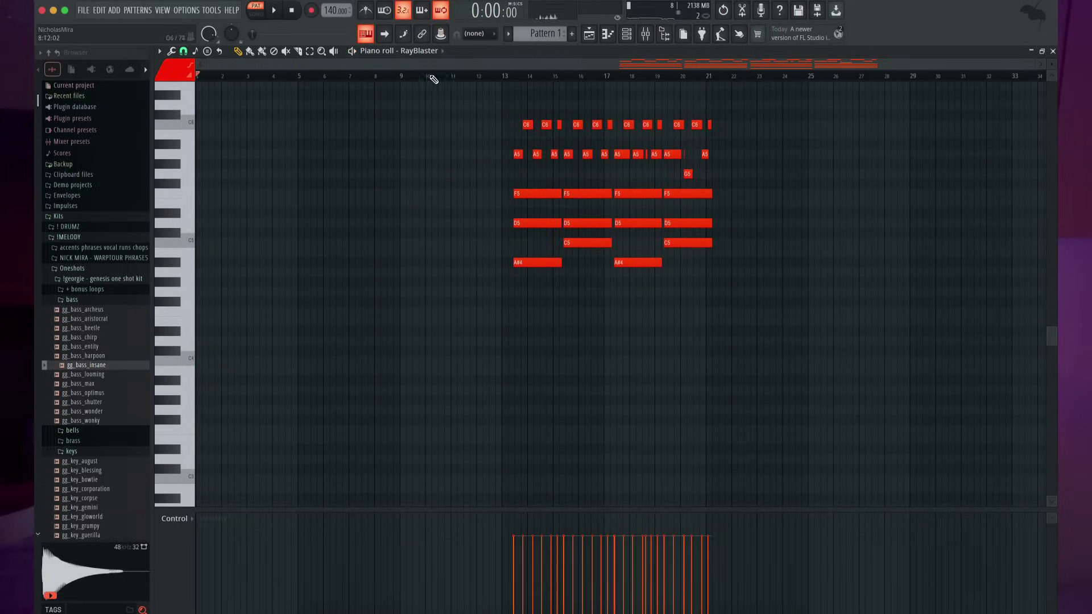
# Move all remaining RayBlaster notes to start at bar 1, play them back and clear the selection.
pyautogui.hotkey('ctrl', 'a')
pyautogui.moveTo(518, 195); pyautogui.dragTo(203, 195)
pyautogui.press('space')
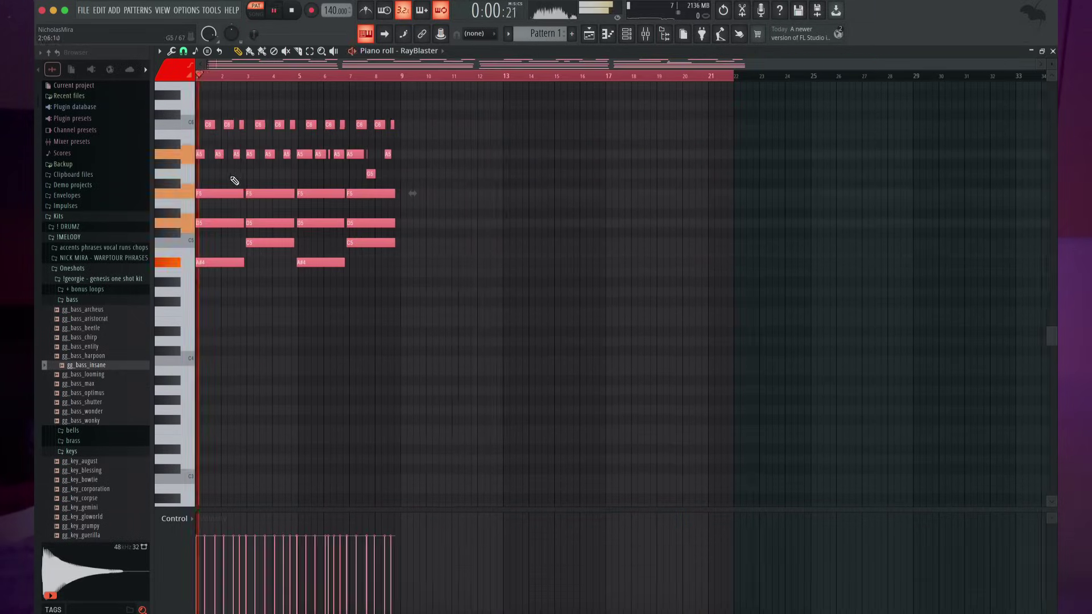
pyautogui.scroll(2, 234, 181)
pyautogui.scroll(2, 231, 181)
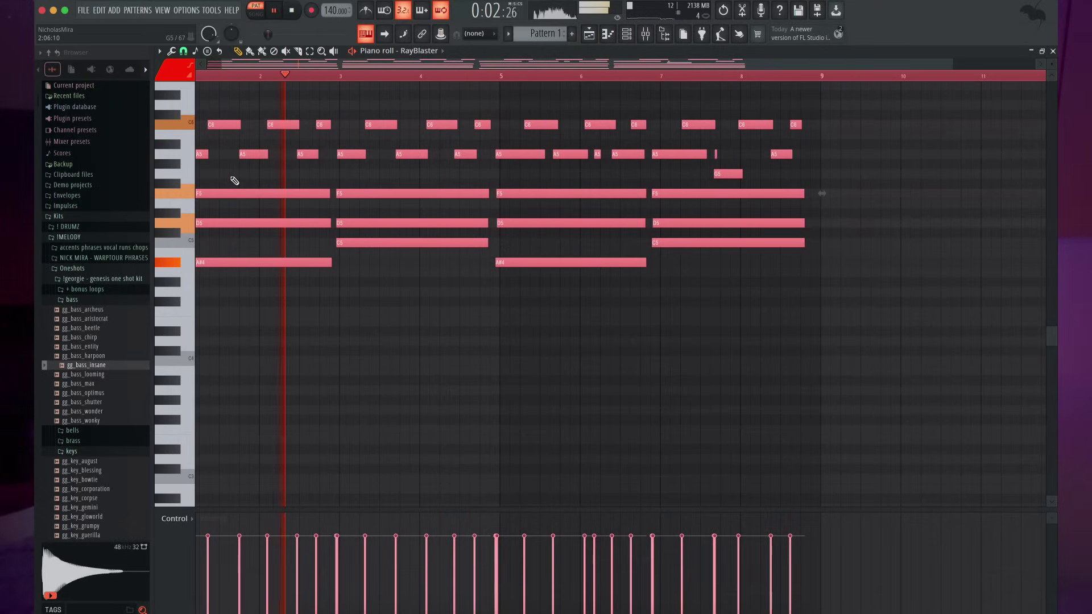
pyautogui.scroll(-2, 230, 181)
pyautogui.scroll(3, 231, 181)
pyautogui.hotkey('ctrl', 'd')
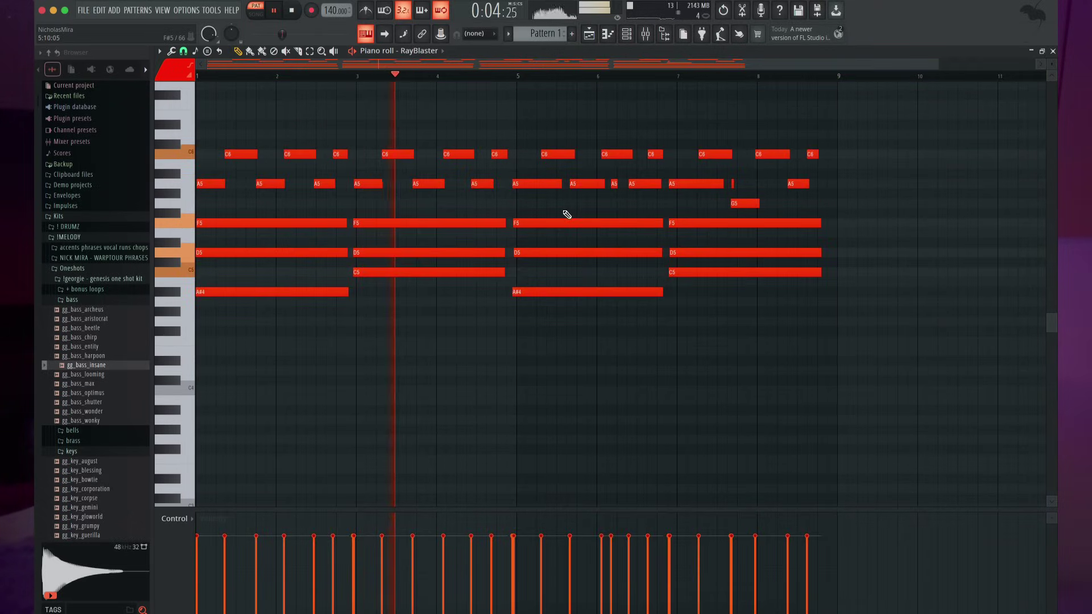
# Stretch all RayBlaster notes to fill the eight bars and transpose them up one octave.
pyautogui.hotkey('ctrl', 'a')
pyautogui.moveTo(842, 222); pyautogui.dragTo(853, 226)
pyautogui.hotkey('ctrl', 'Up')
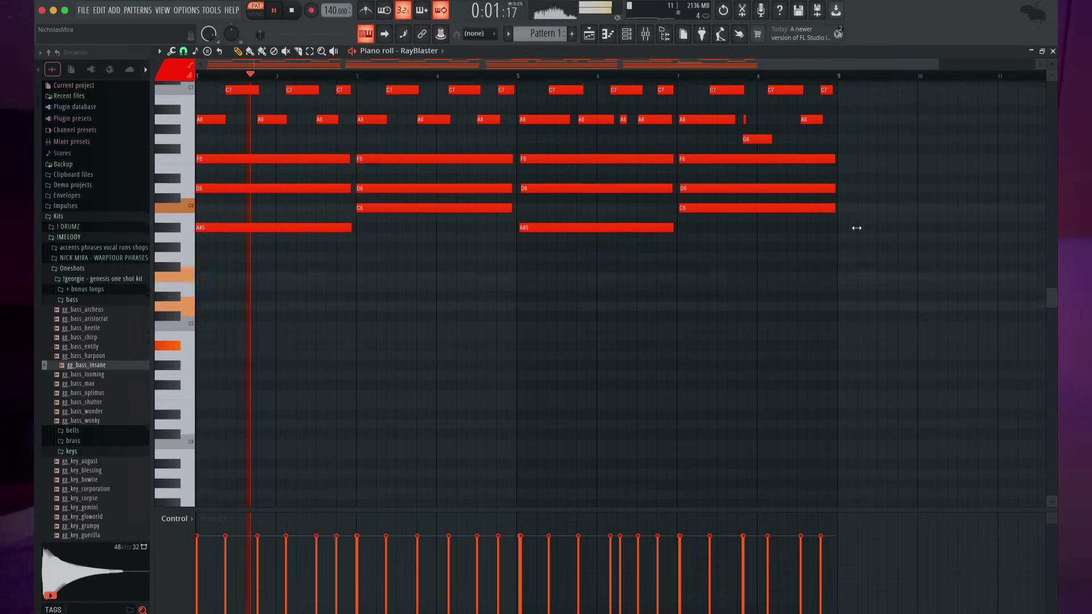
# Delete the notes from bar 5 onward and quantize the remaining four bars with a 1/2 beat snap.
pyautogui.scroll(3, 512, 125)
pyautogui.moveTo(536, 146); pyautogui.dragTo(997, 422)
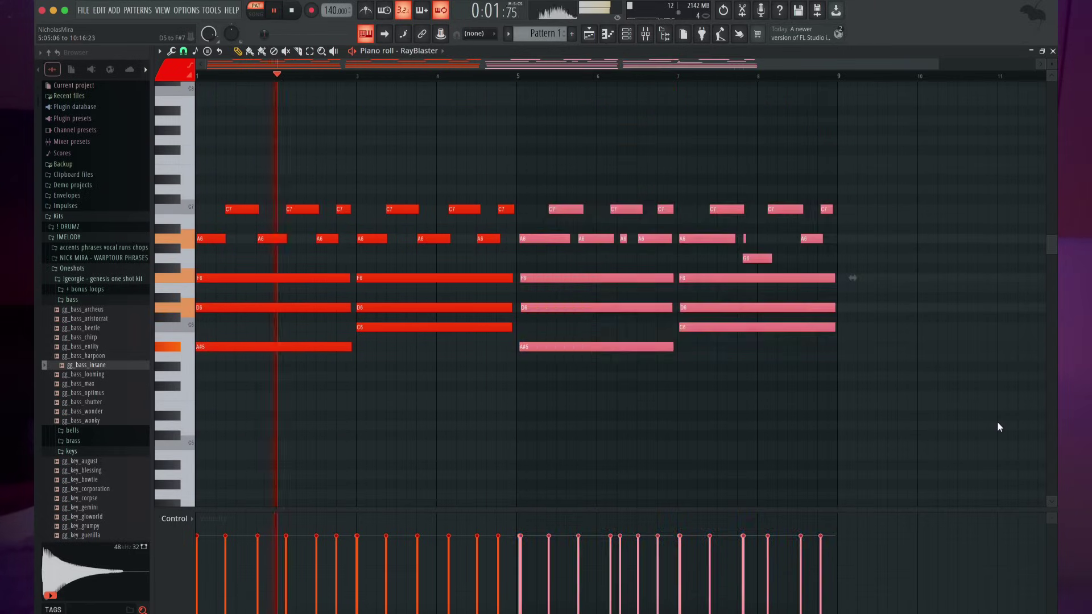
pyautogui.press('Delete')
pyautogui.click(183, 50)
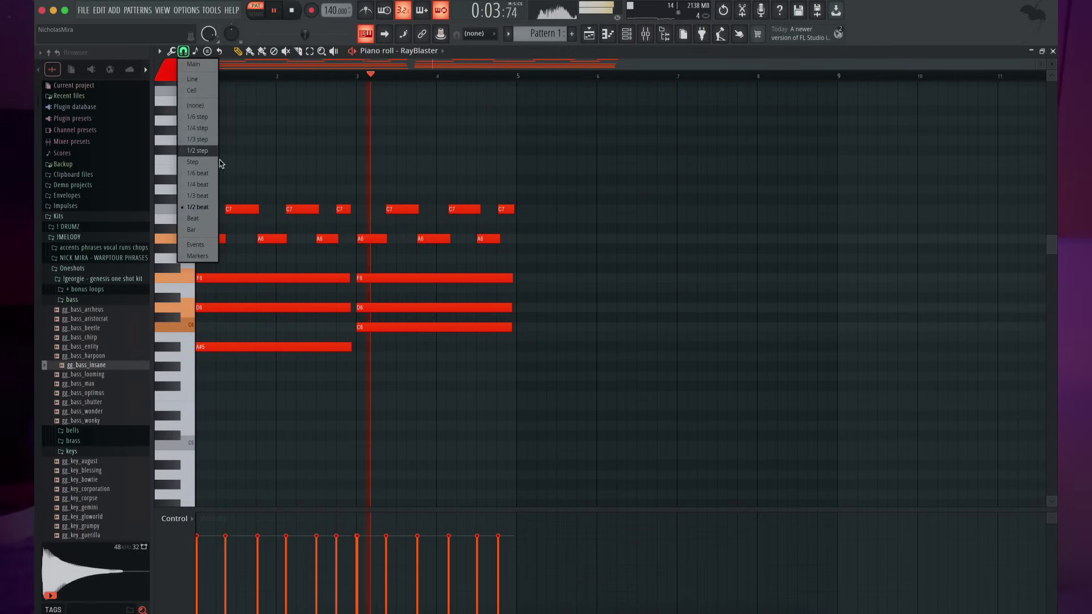
pyautogui.click(210, 210)
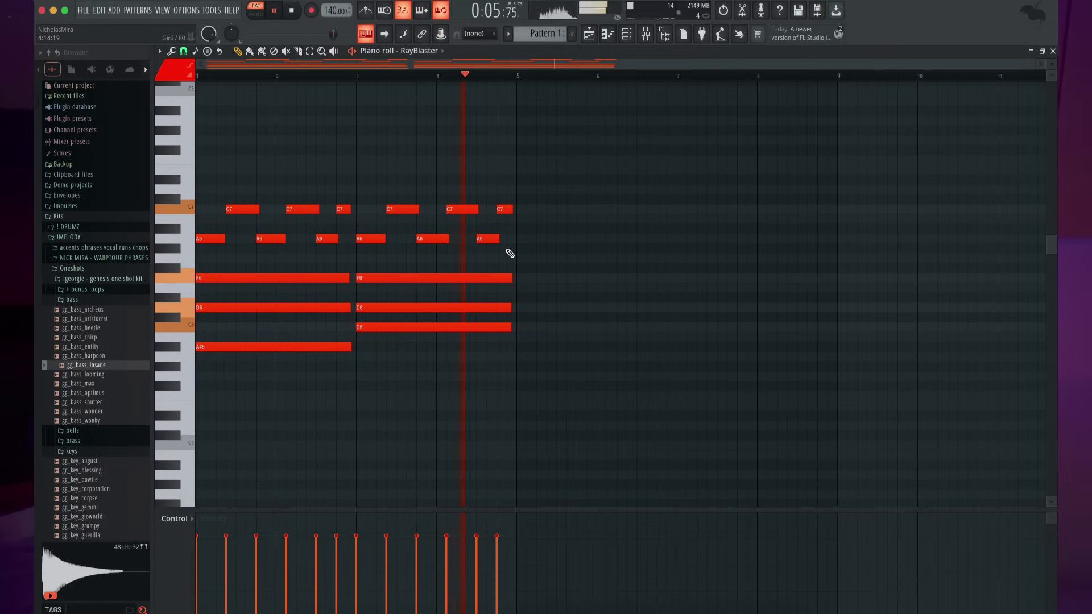
# Duplicate the four-bar phrase at bar 5 and compare all notes one octave lower against their current octave.
pyautogui.moveTo(428, 277); pyautogui.dragTo(418, 379)
pyautogui.click(419, 380)
pyautogui.hotkey('ctrl', 'a')
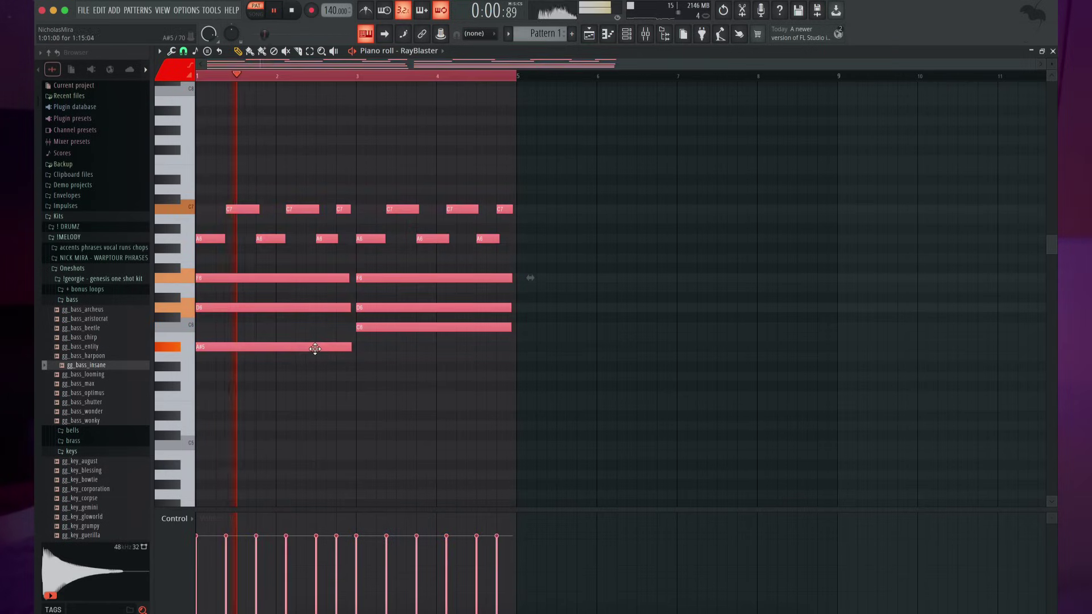
pyautogui.hotkey('ctrl', 'b')
pyautogui.click(599, 318)
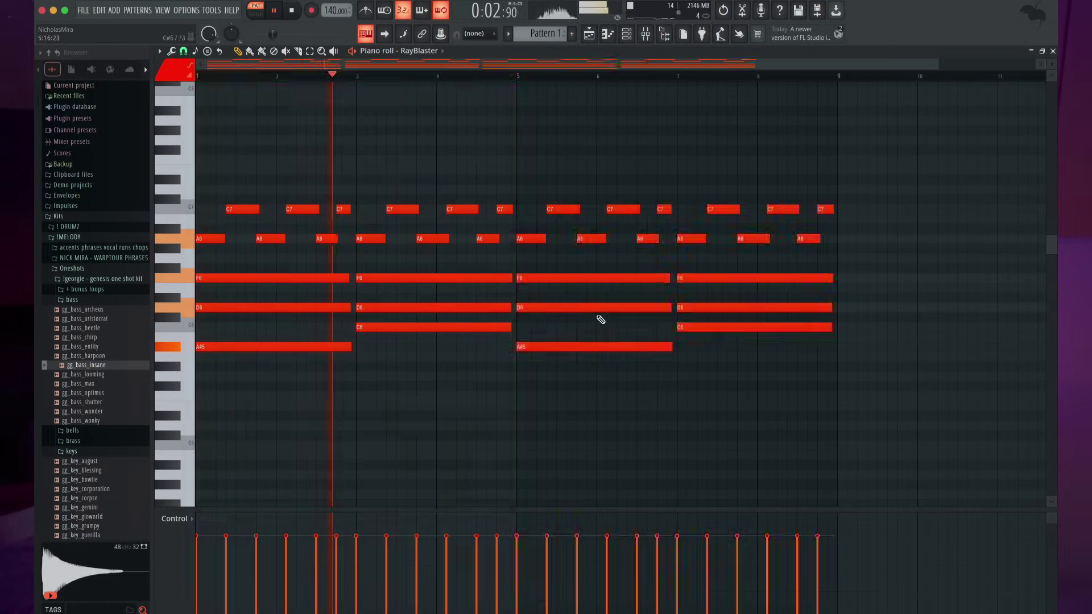
pyautogui.hotkey('ctrl', 'Down')
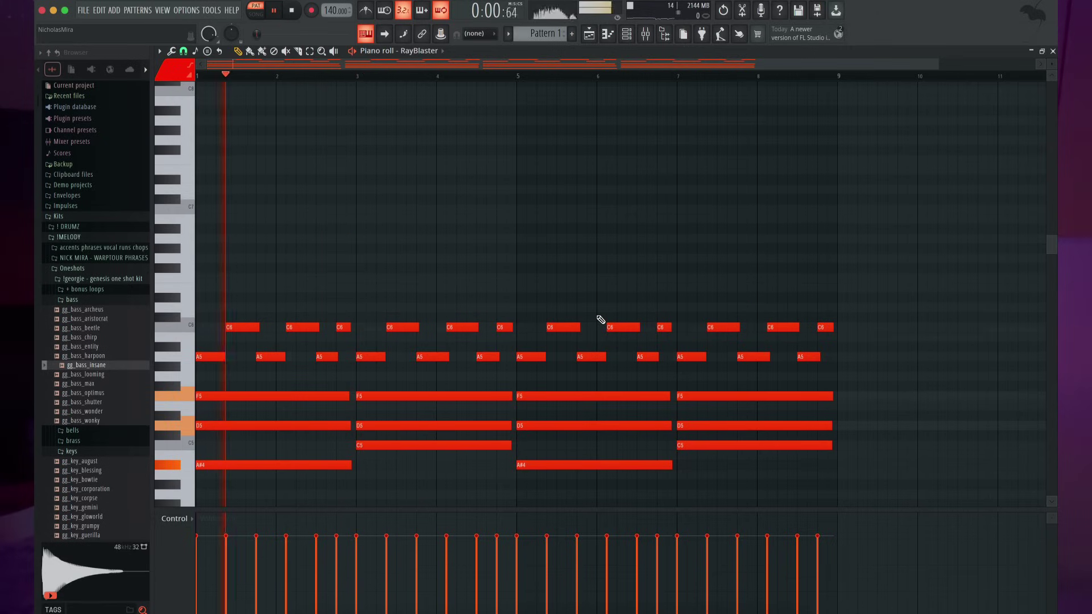
pyautogui.hotkey('ctrl', 'Up')
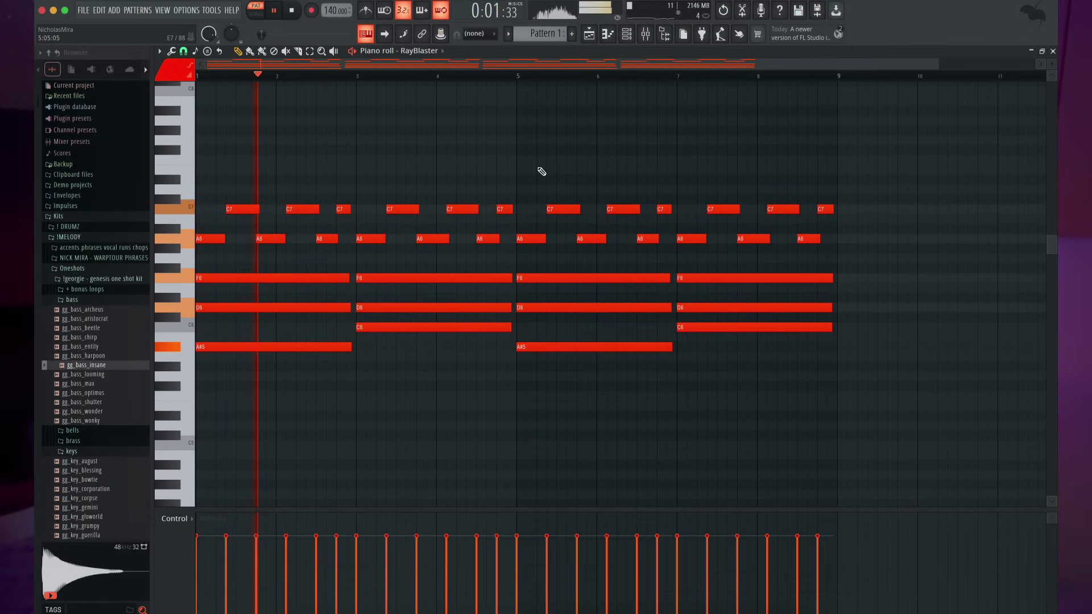
# Clone the RayBlaster channel in the channel rack.
pyautogui.press('F6')
pyautogui.rightClick(362, 82)
pyautogui.press('c')
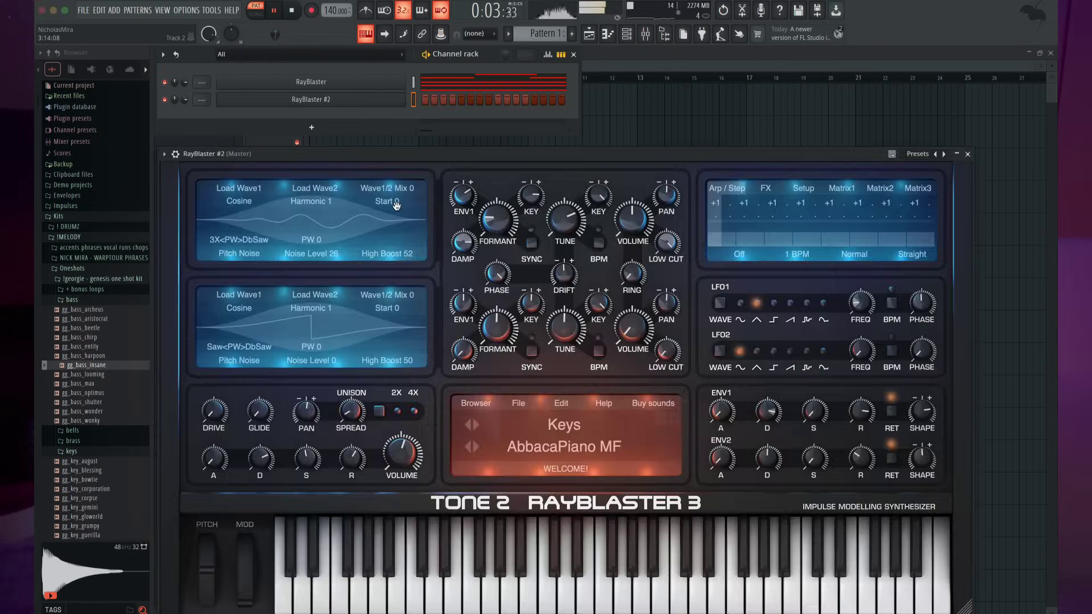